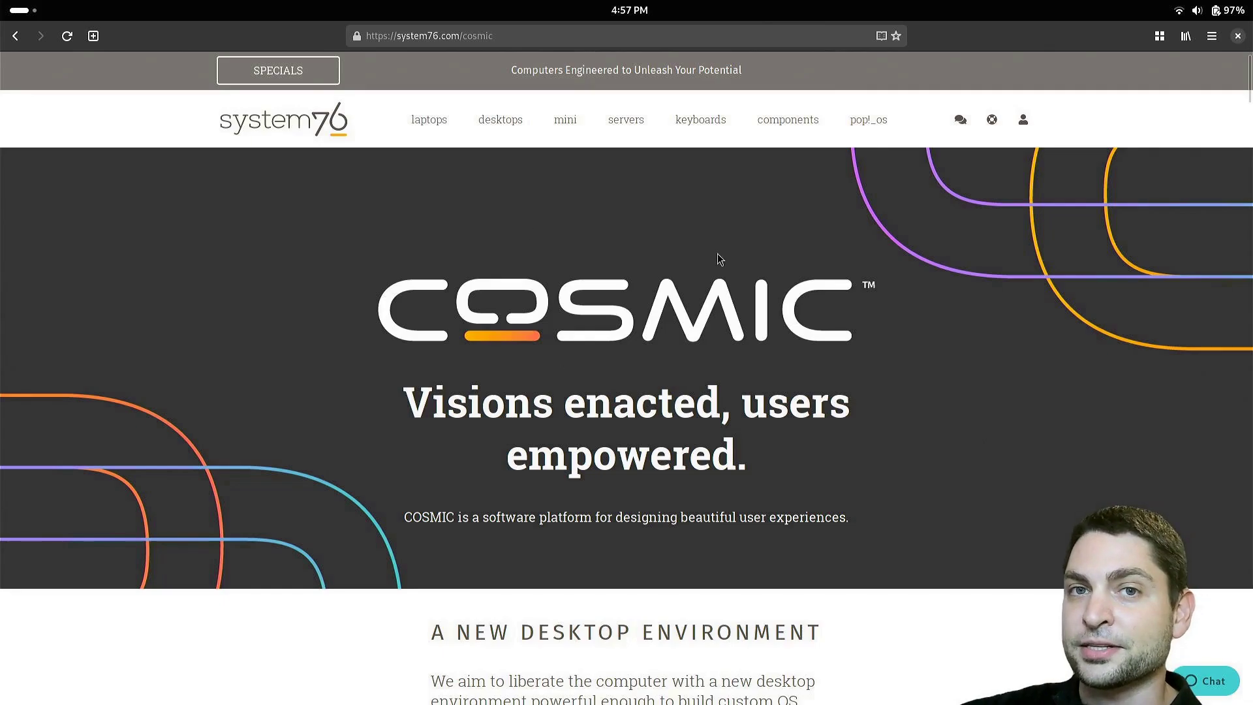
Scroll the COSMIC page down to the Alpha 1 section with the Intel/AMD and NVIDIA ISO downloads.
scroll(893, 201, down, 6)
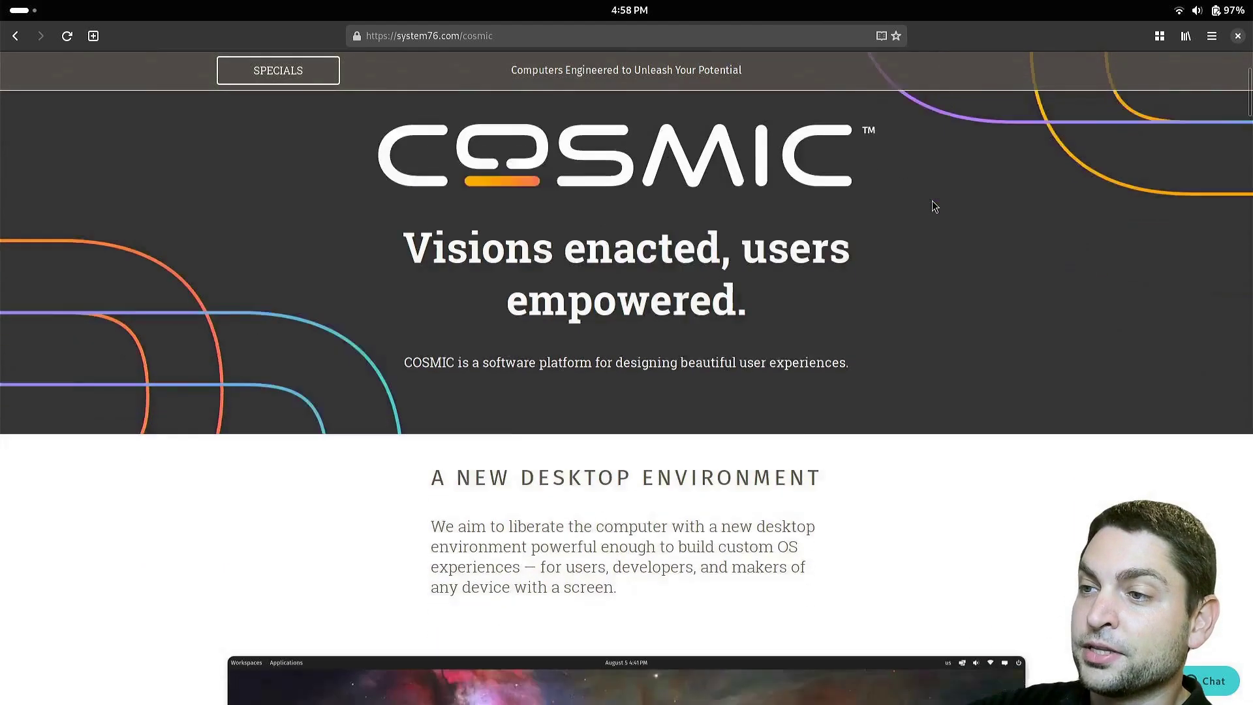
scroll(1057, 207, down, 2)
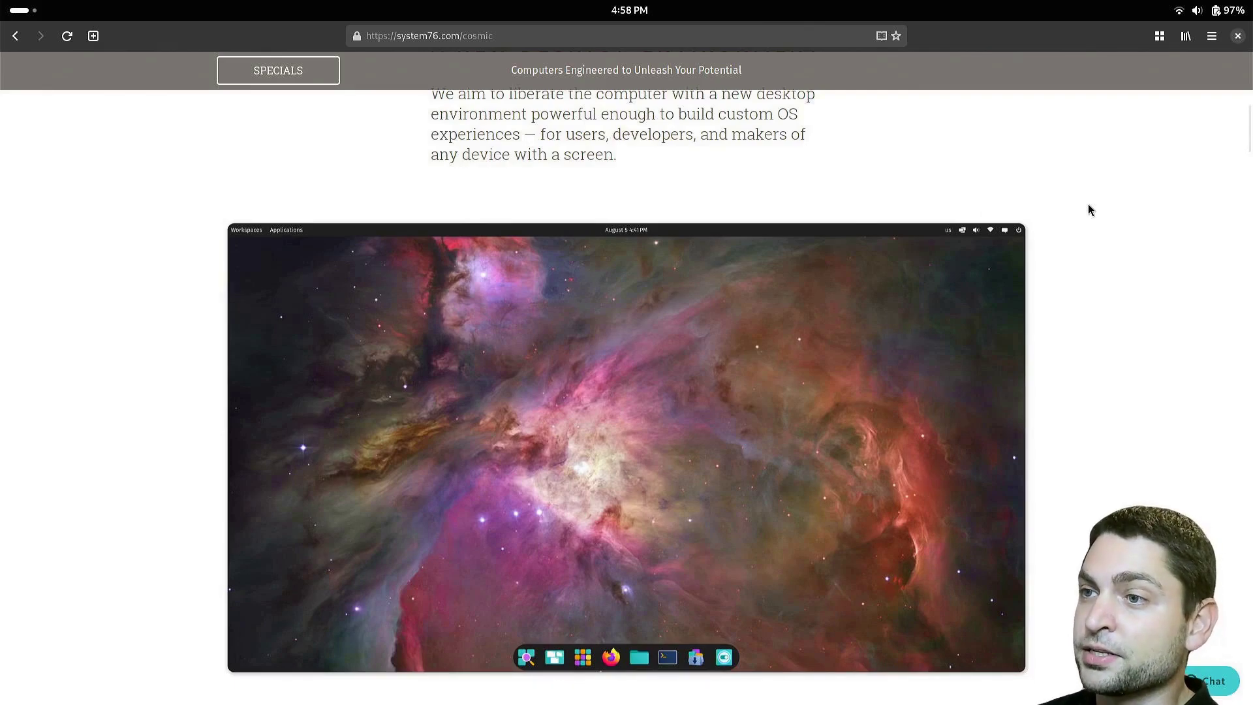
scroll(1071, 280, down, 8)
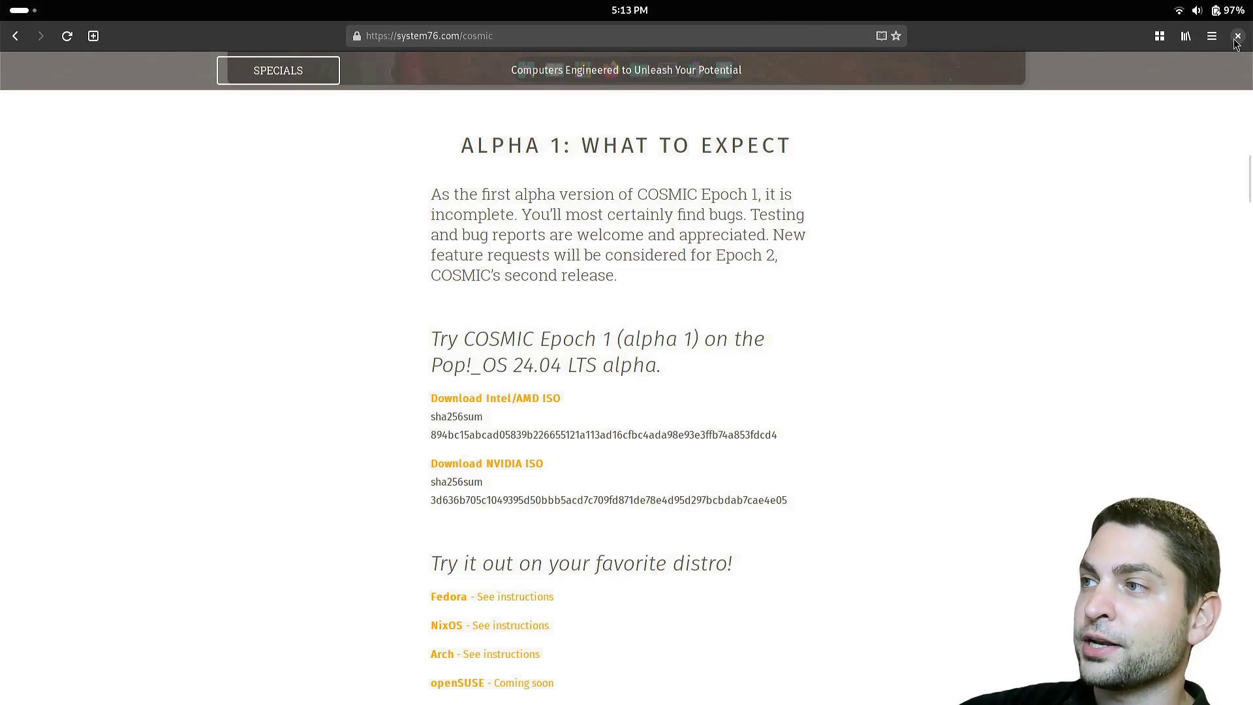
Close the browser and launch a terminal from the app search.
click(1237, 36)
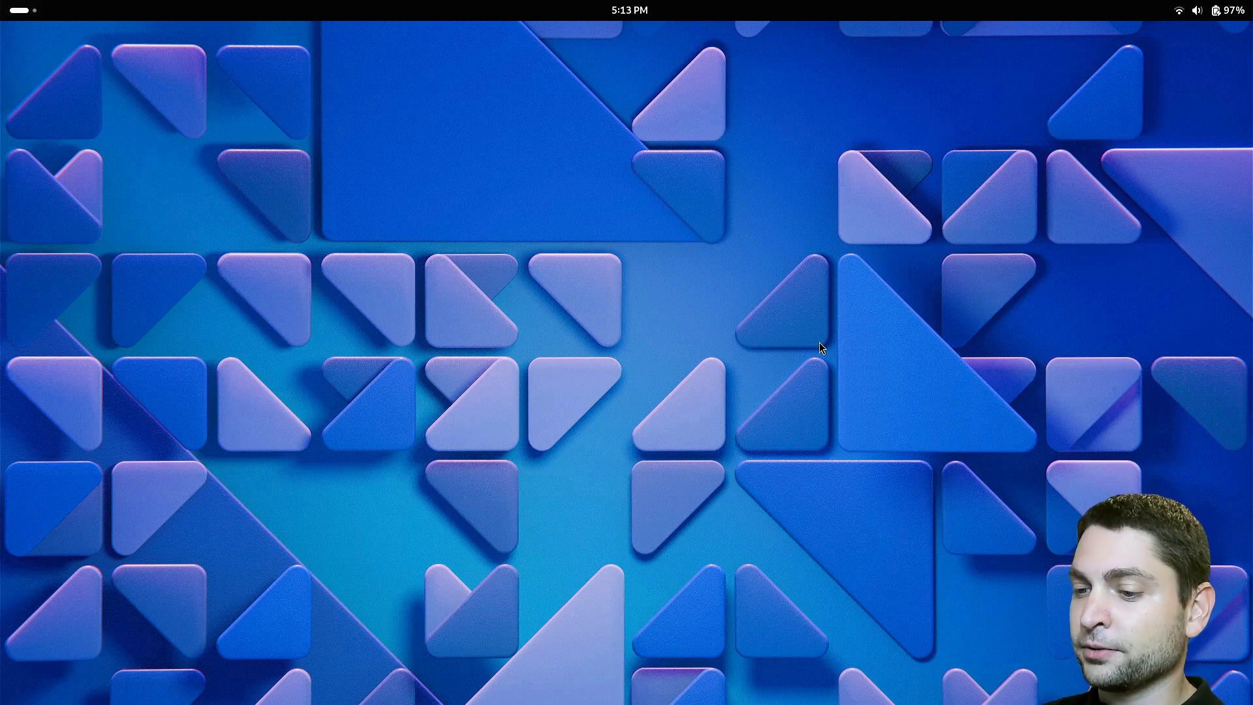
key(super)
text(termi)
key(Return)
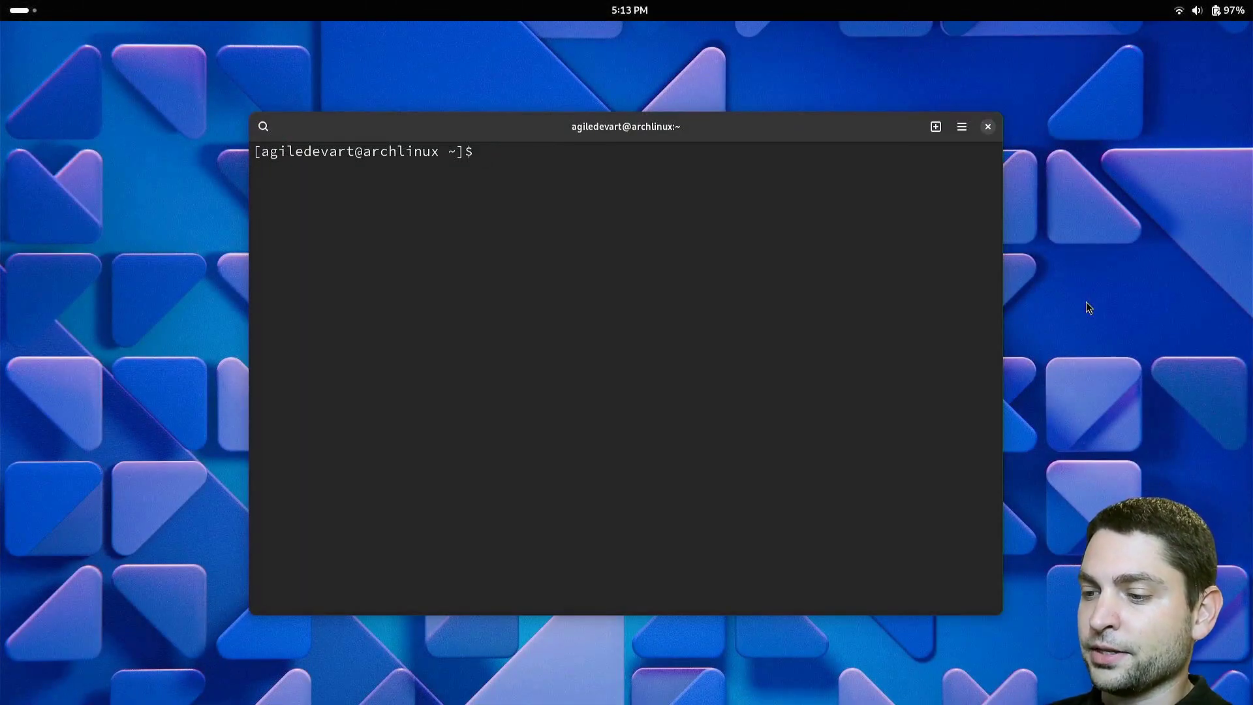
Run neofetch and highlight the GNOME 46.4 desktop line.
text(neofetch)
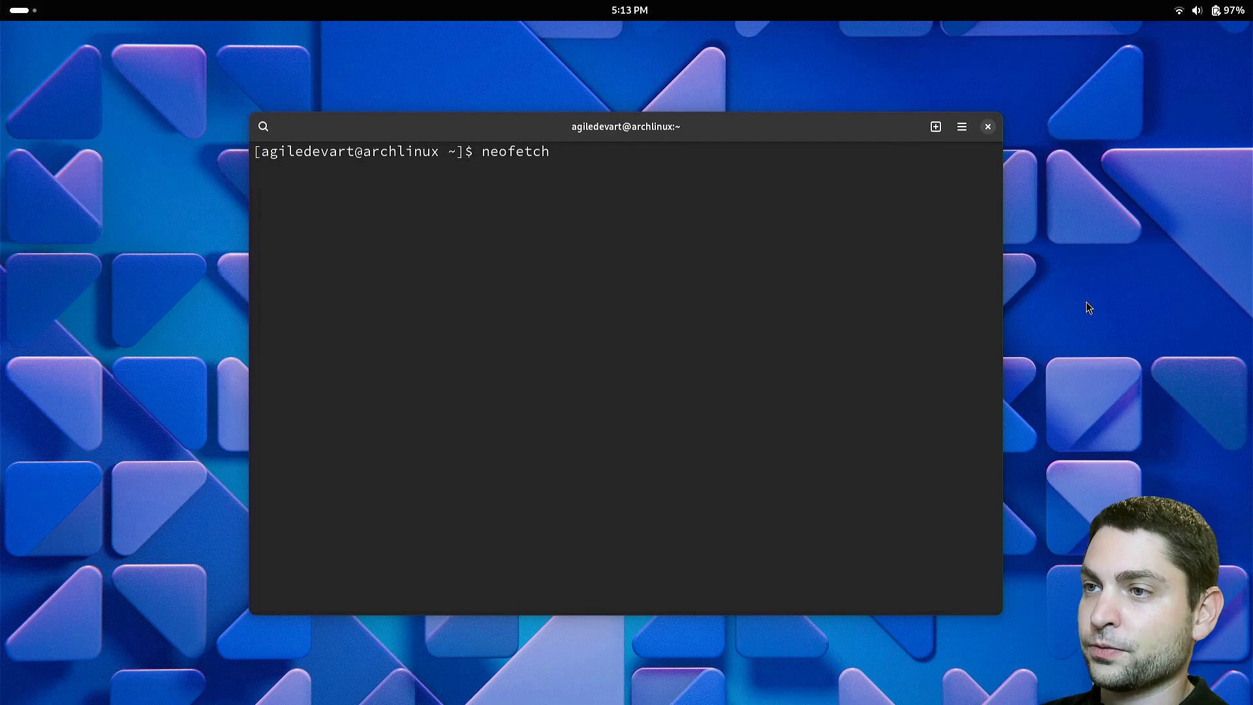
key(Return)
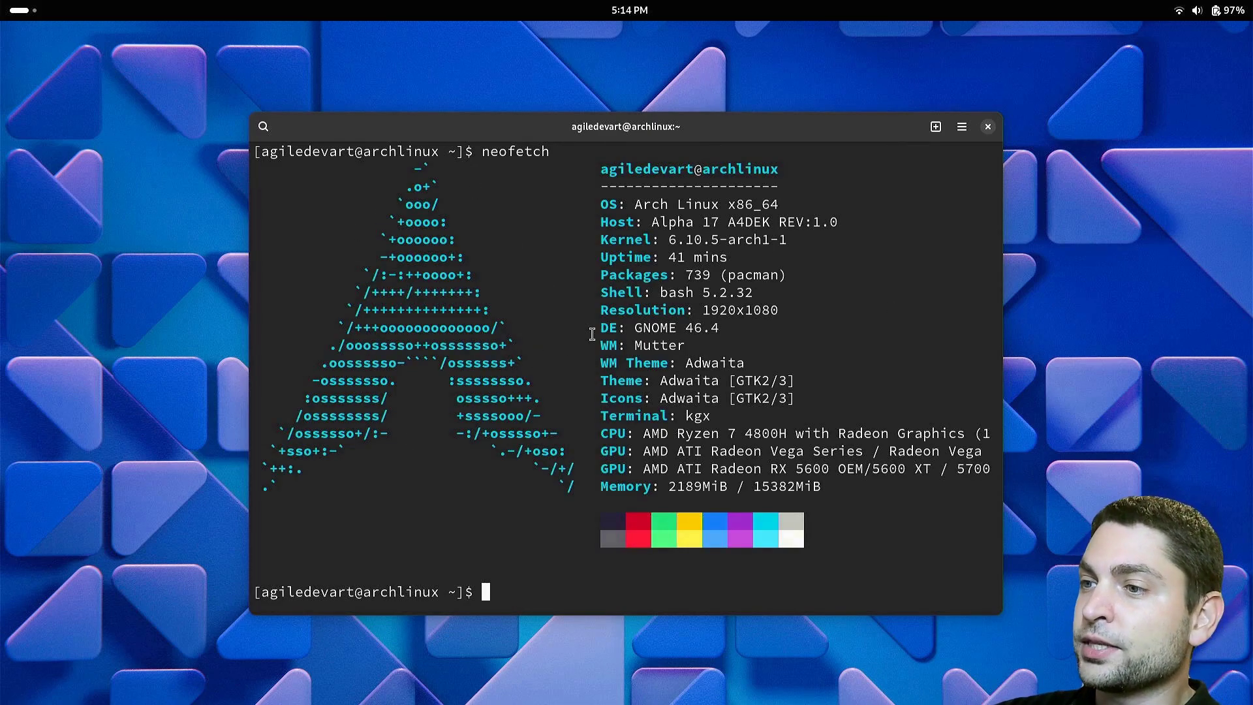
drag(633, 328, 720, 328)
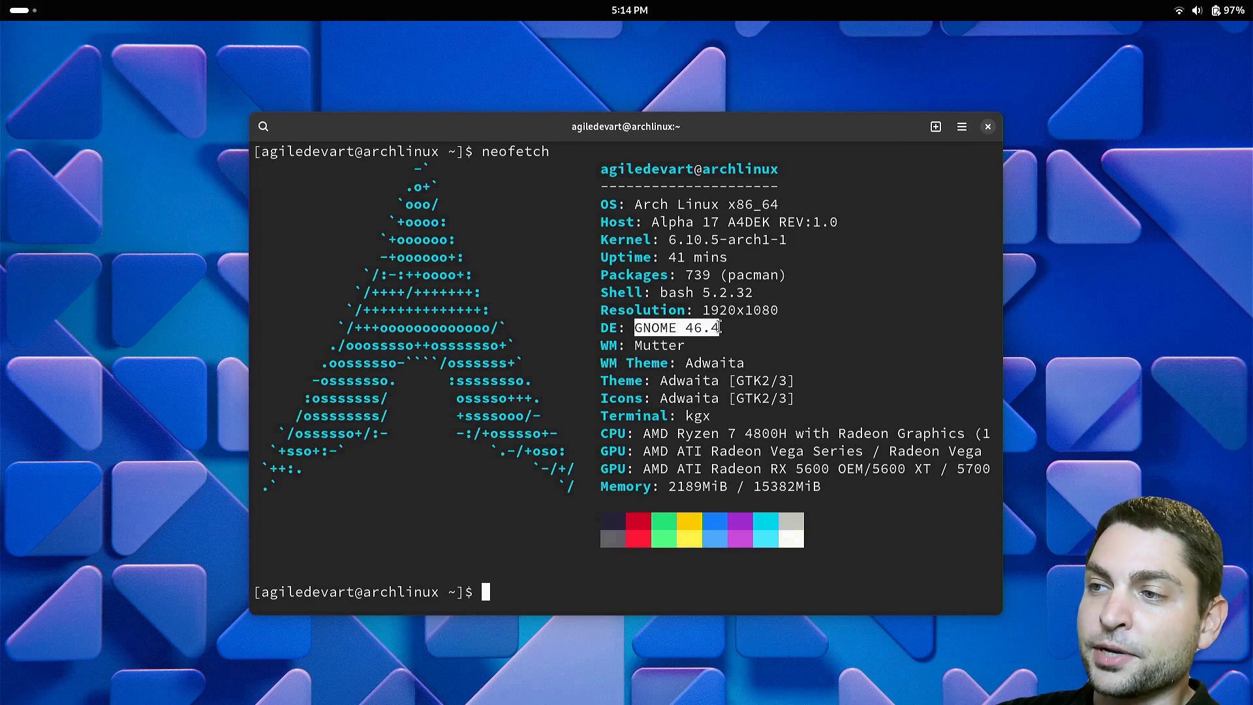
click(859, 326)
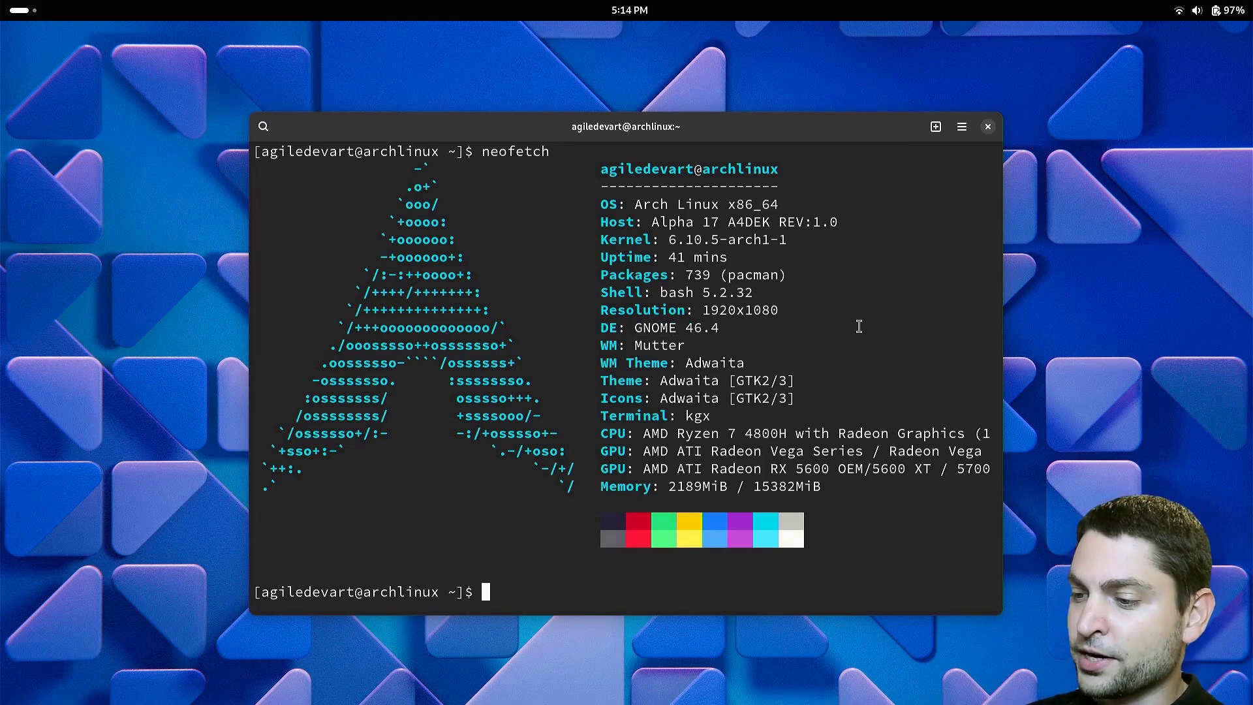
Run sudo pacman -Syu and confirm with y to upgrade all 24 packages.
text(sudo pacman -Syu)
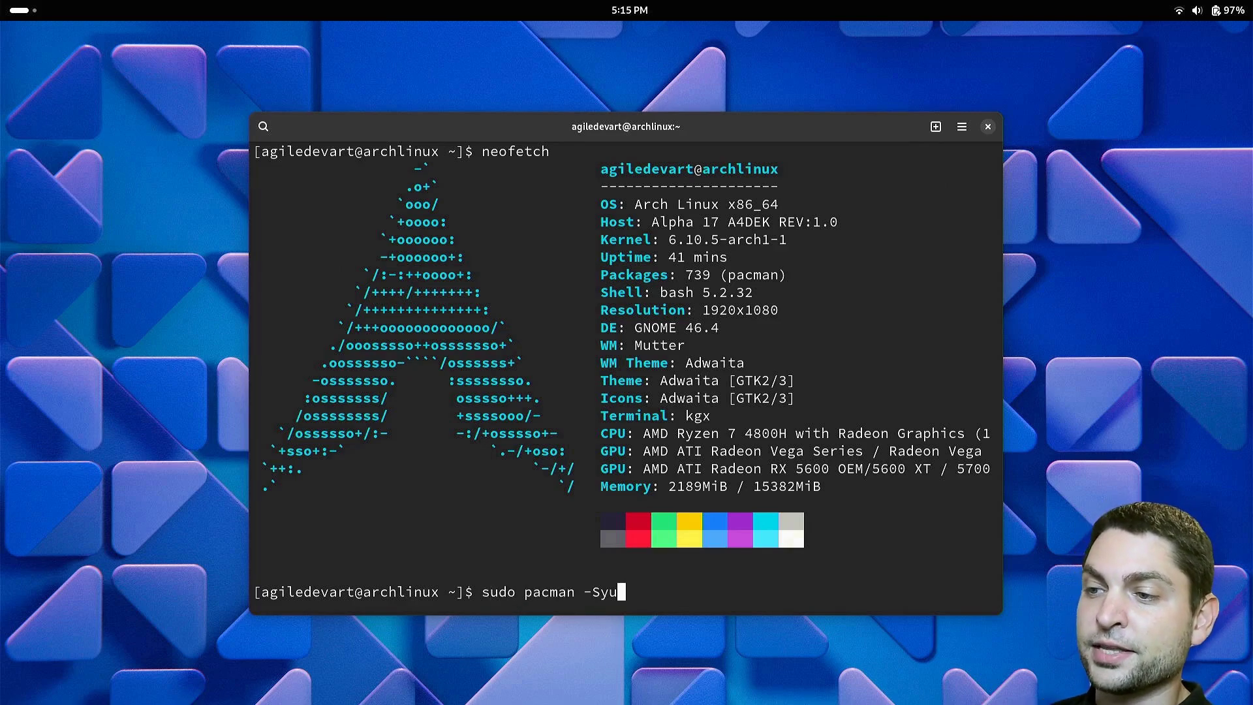
key(Return)
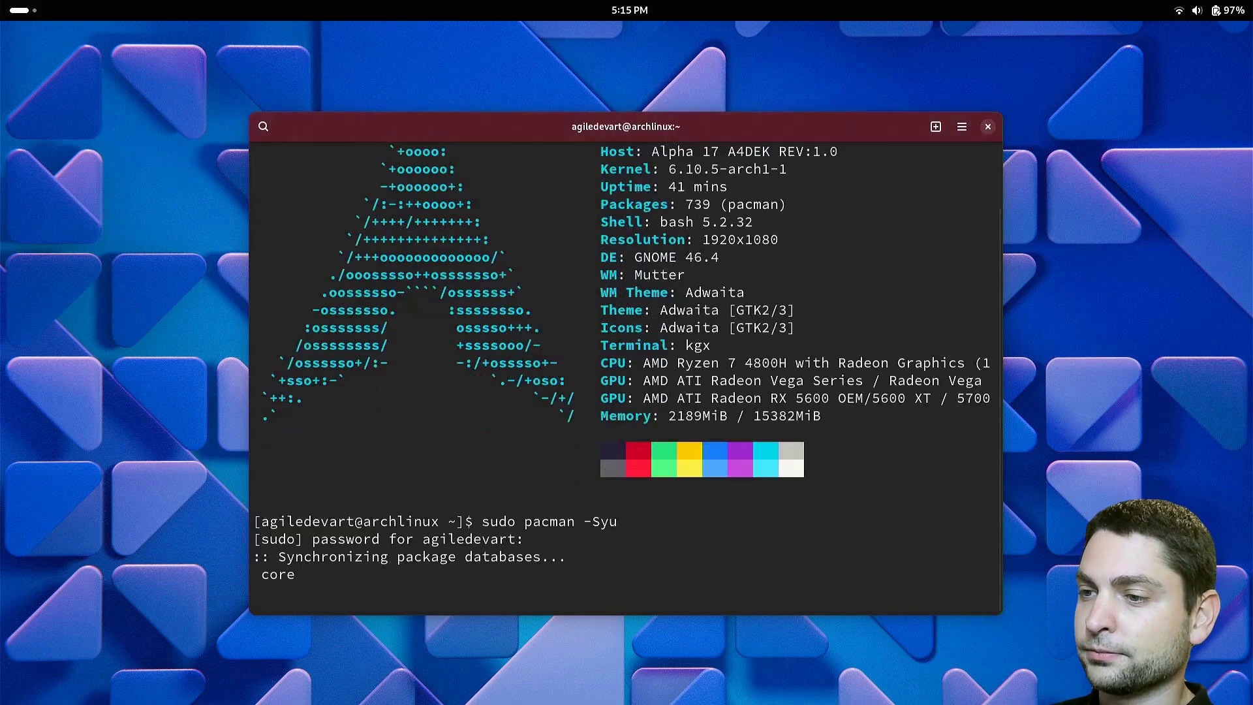
text(y)
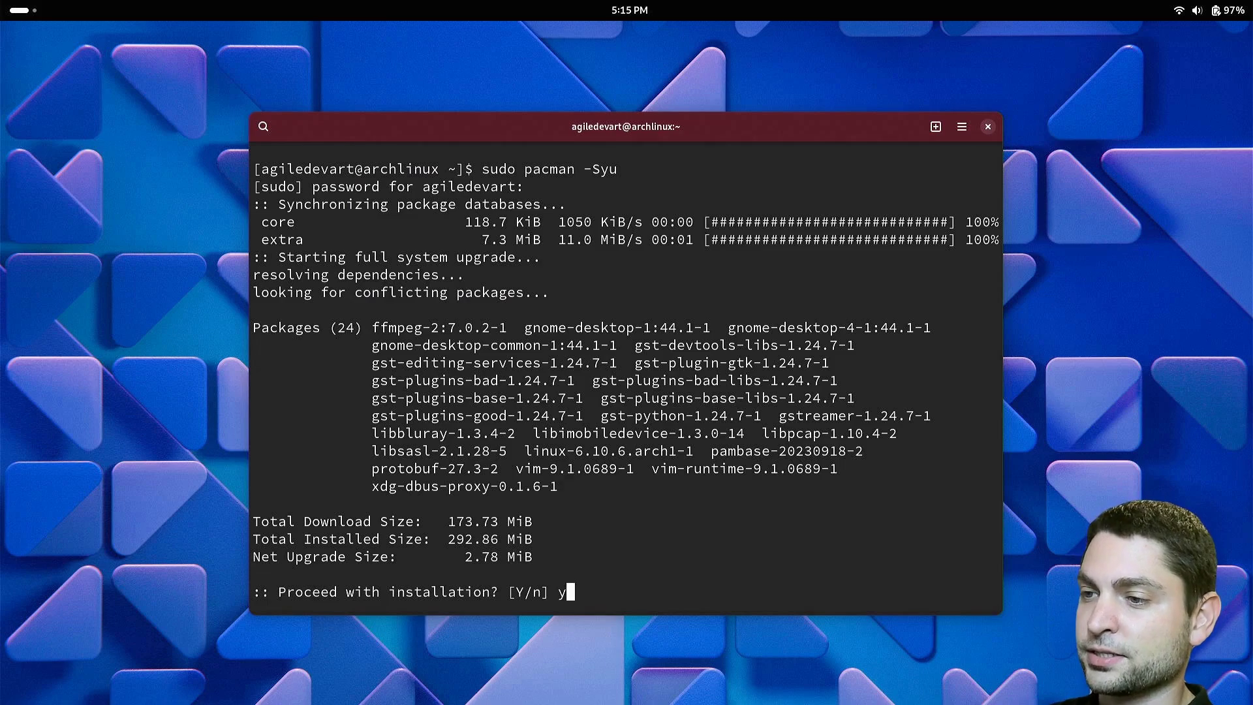
key(Return)
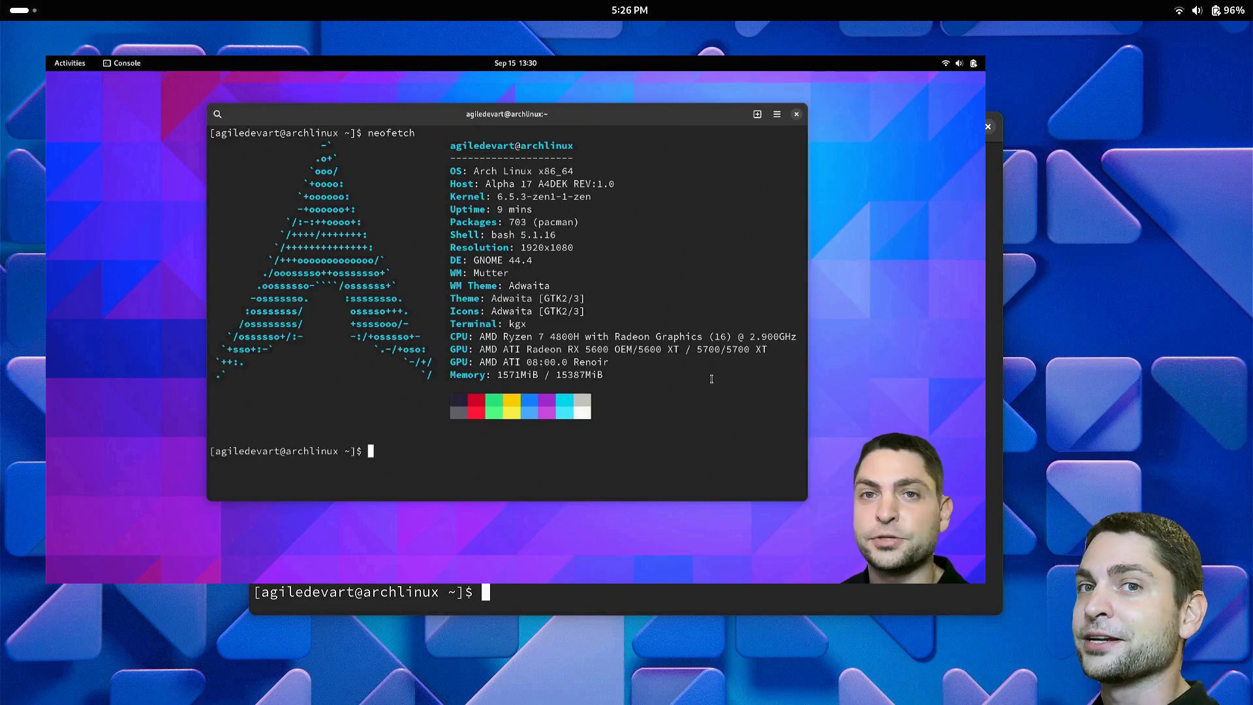
Clear the terminal and scroll through the cosmic-epoch README's build instructions.
text(clear)
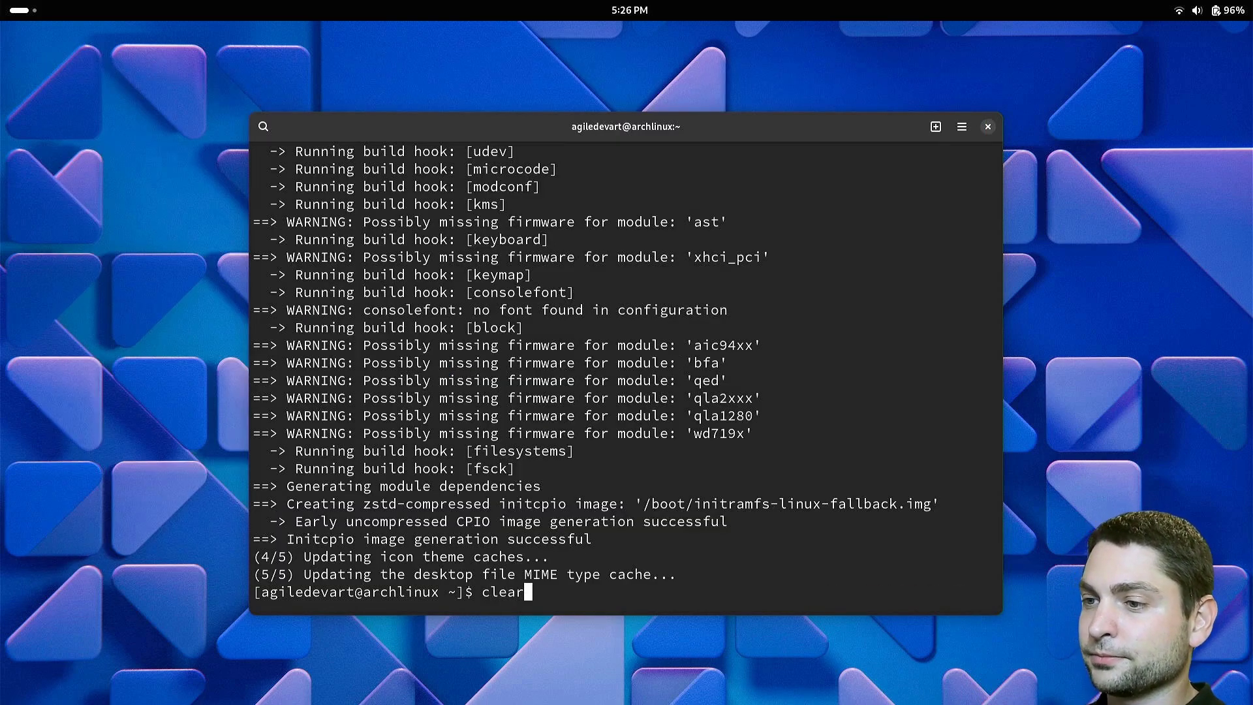
key(Return)
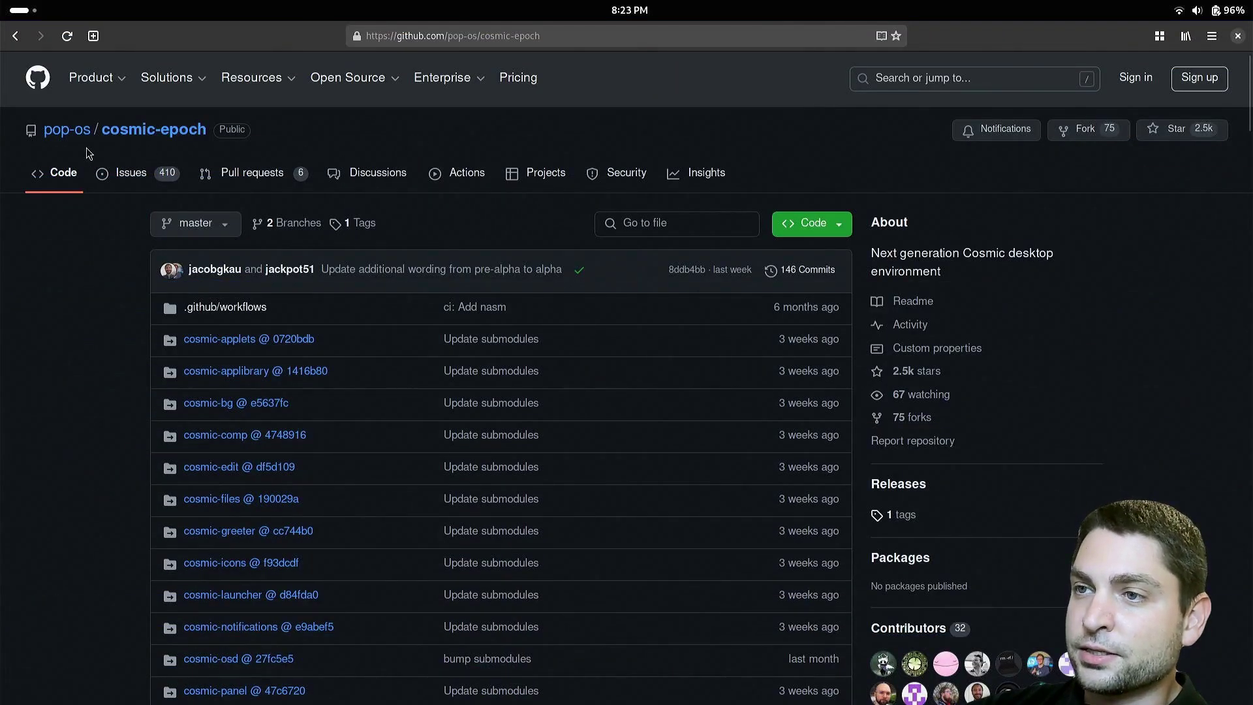
scroll(1119, 255, down, 20)
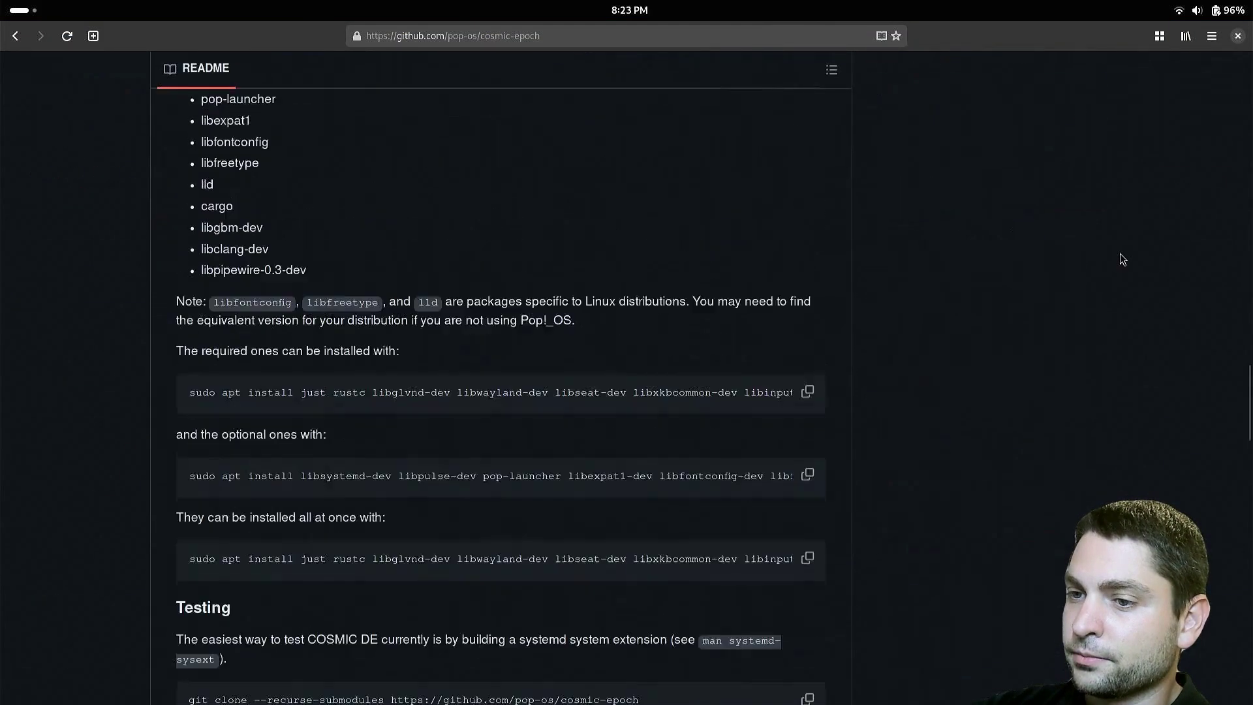
scroll(1098, 227, down, 9)
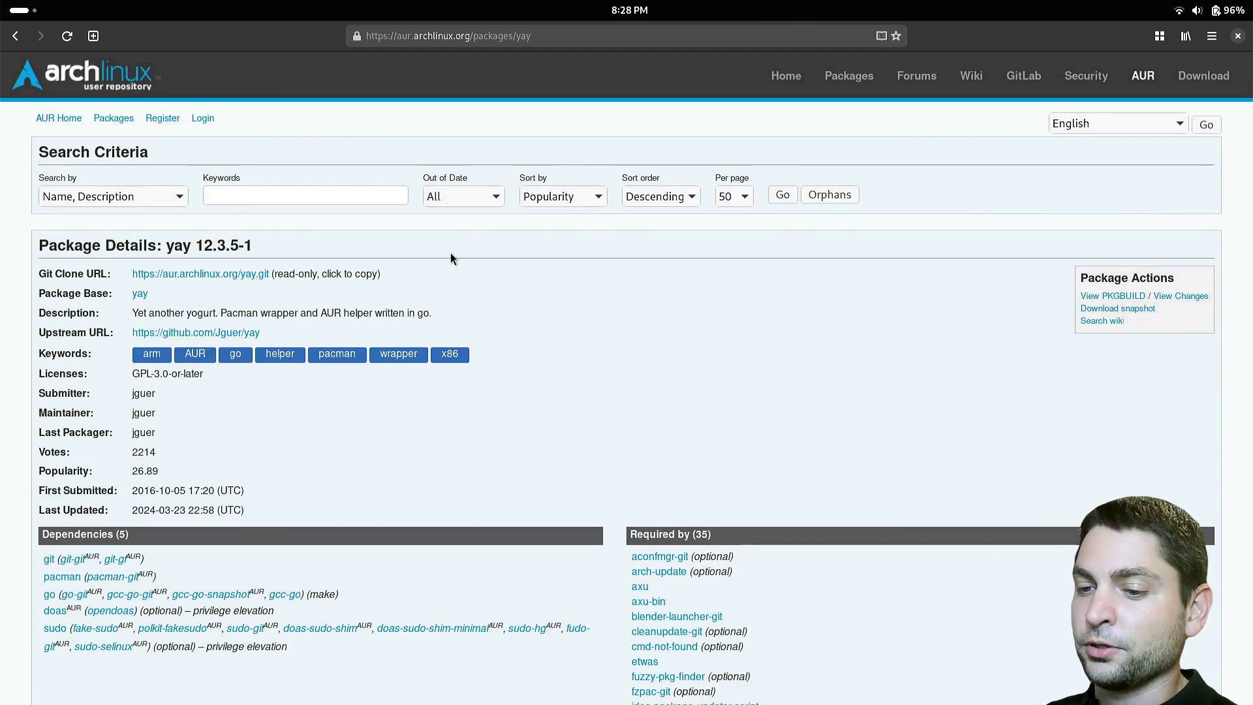
In a new terminal, install base-devel and git with pacman, confirming with y.
key(ctrl+alt+t)
text(sudo)
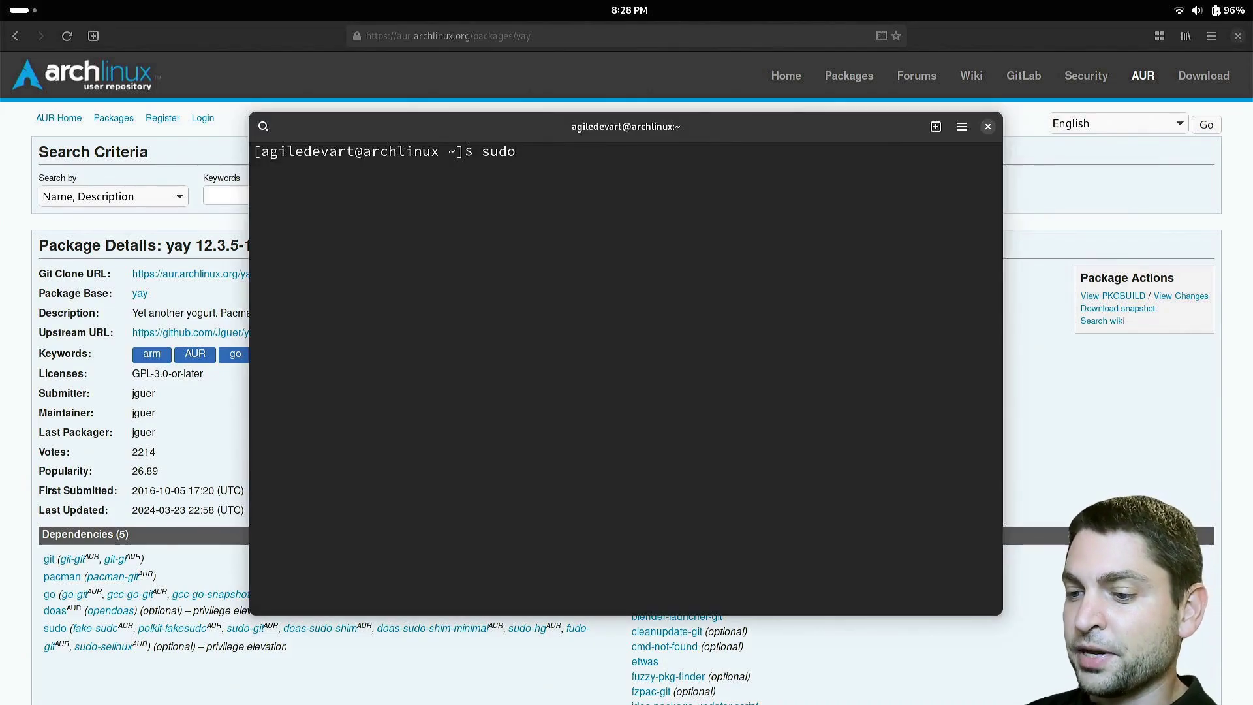
text( pacman -S base-devel git)
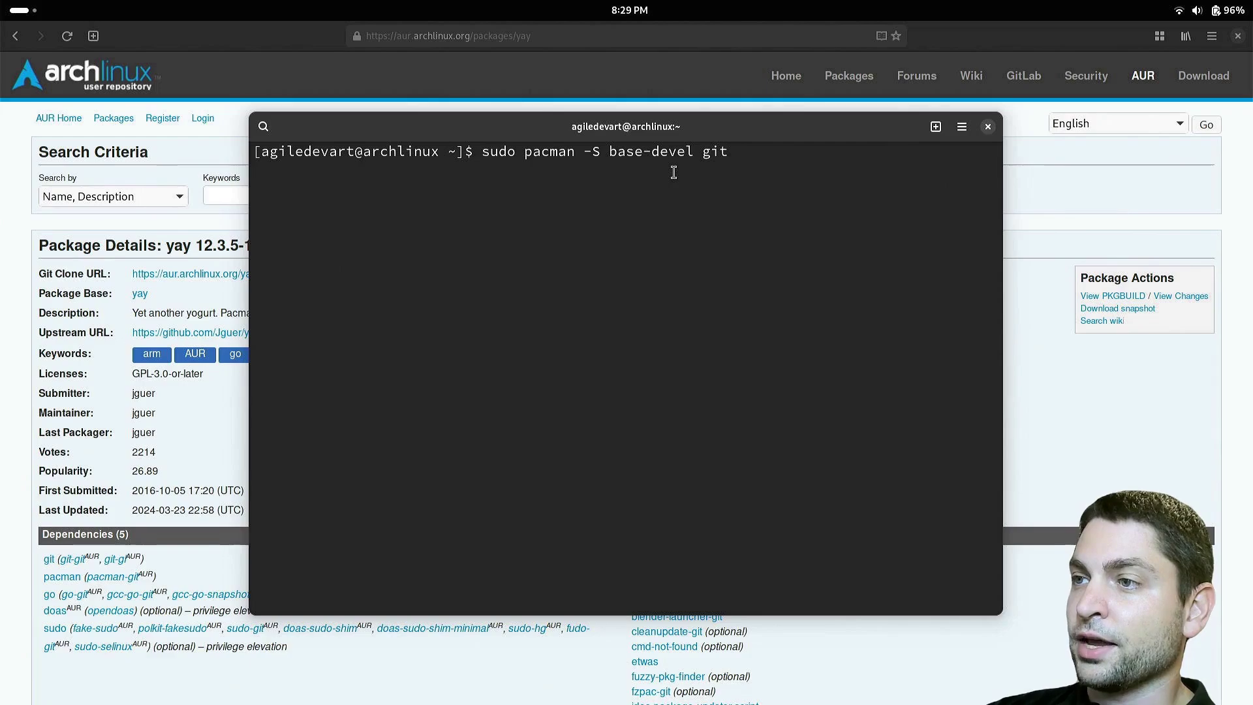
key(Return)
key(Return)
text(y)
key(Return)
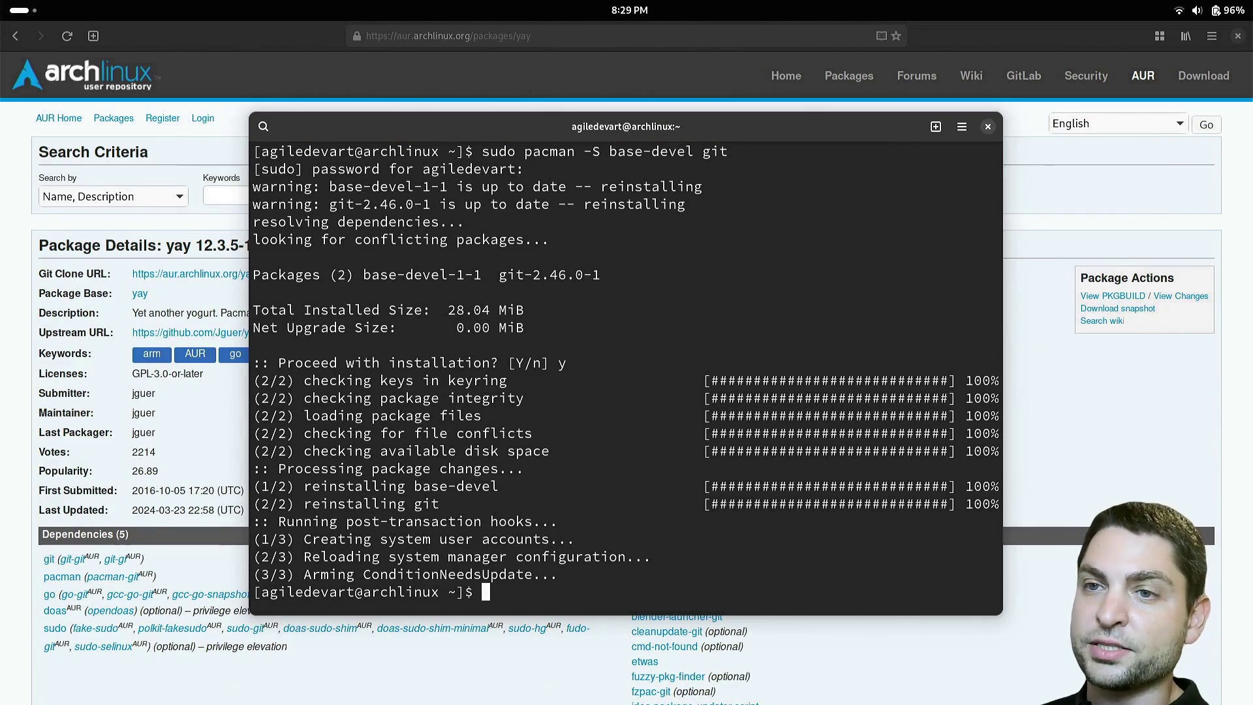
Clone yay using the Git Clone URL copied from its AUR page.
text(git c)
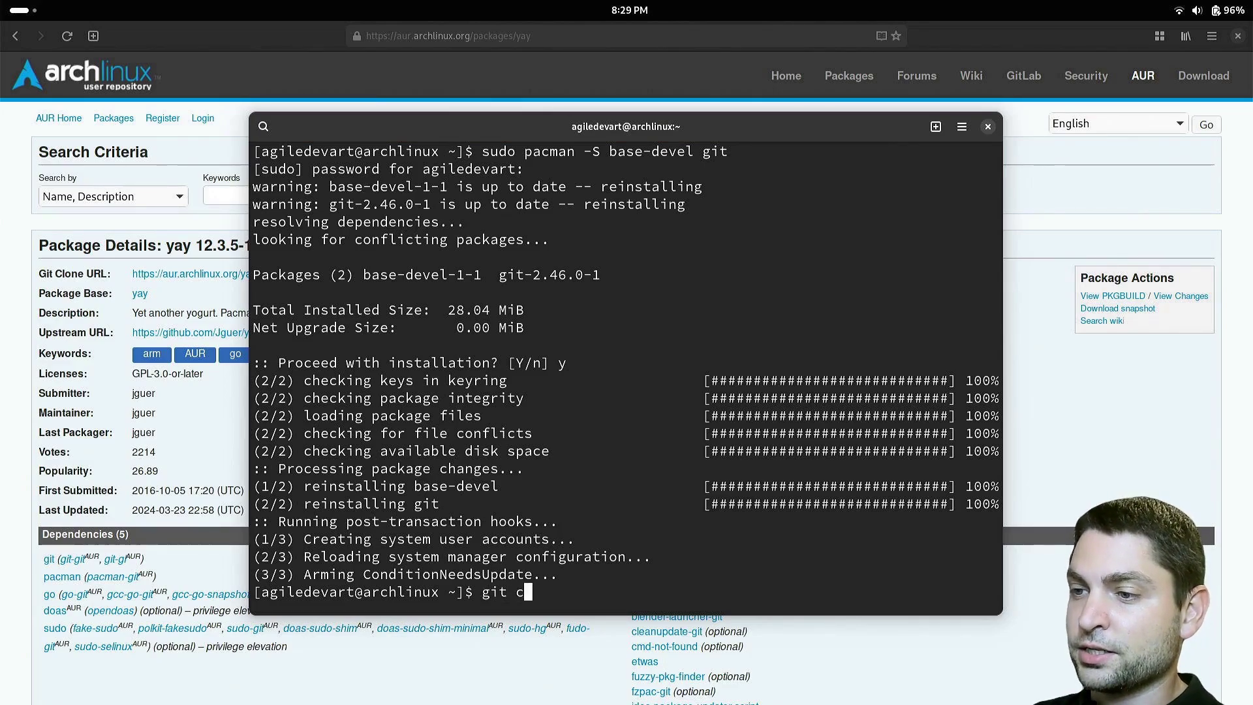
text(lone)
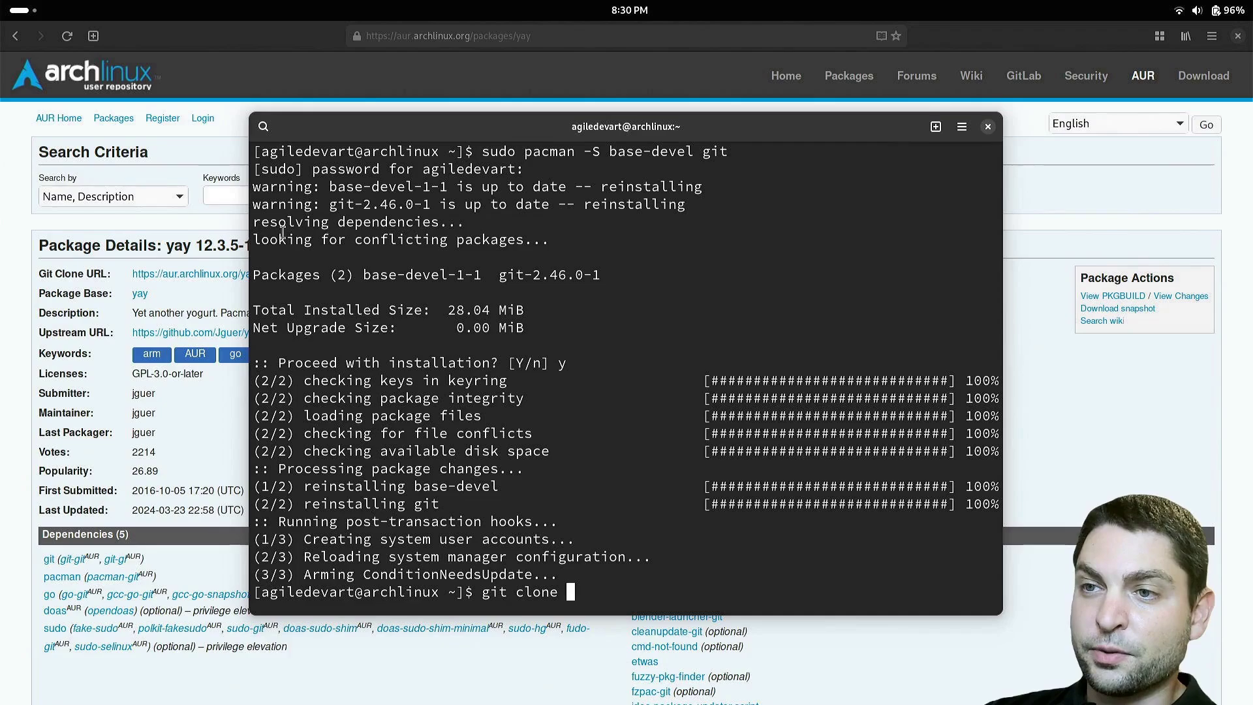
click(198, 226)
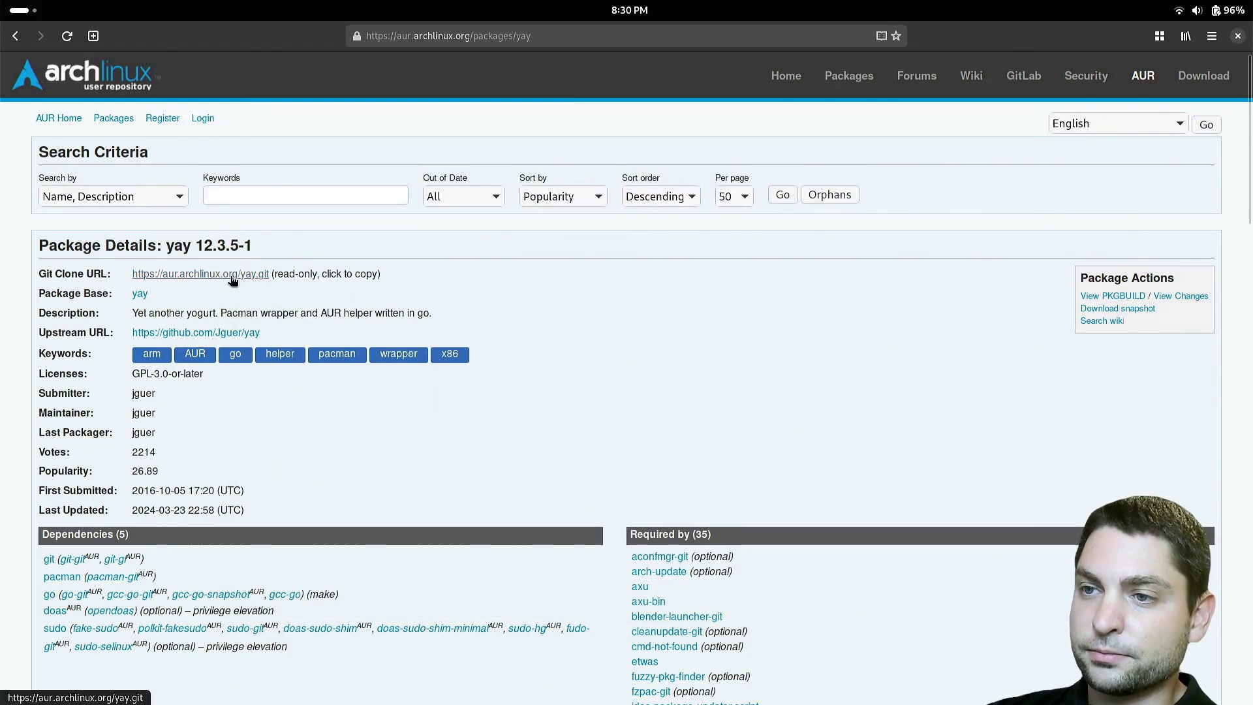
click(231, 277)
key(alt+Tab)
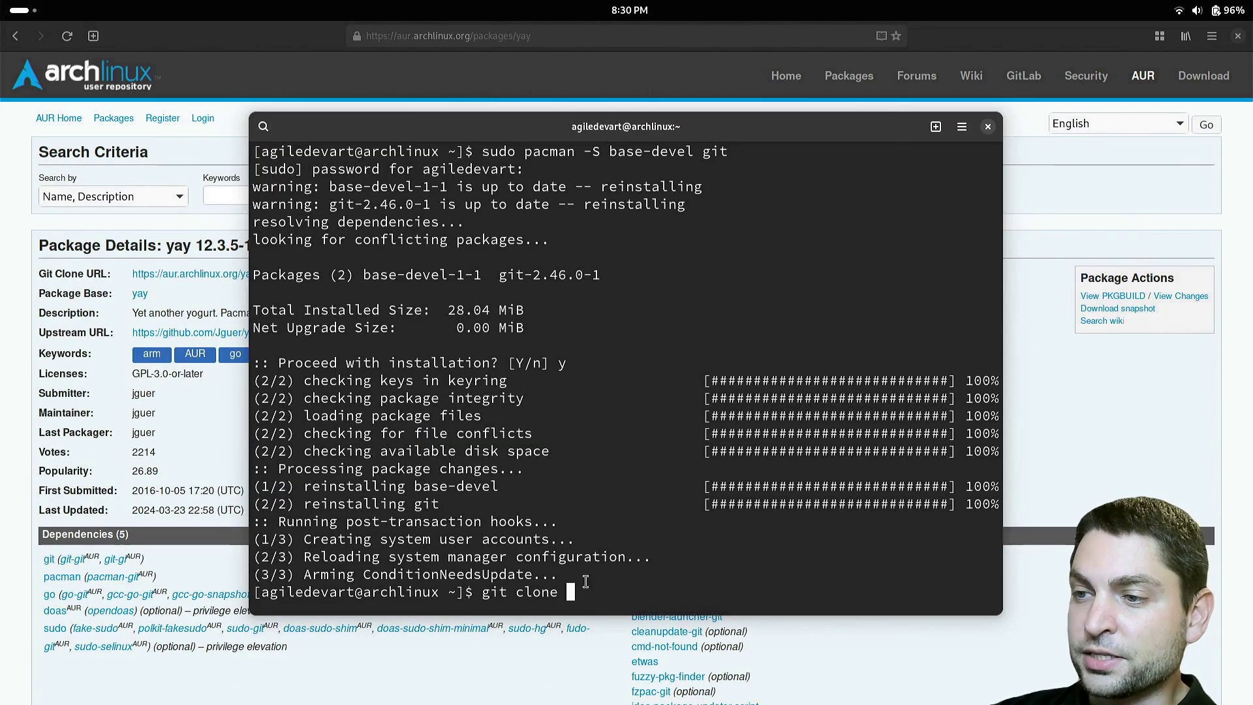
text(https://aur.archlinux.org/yay.git)
key(Return)
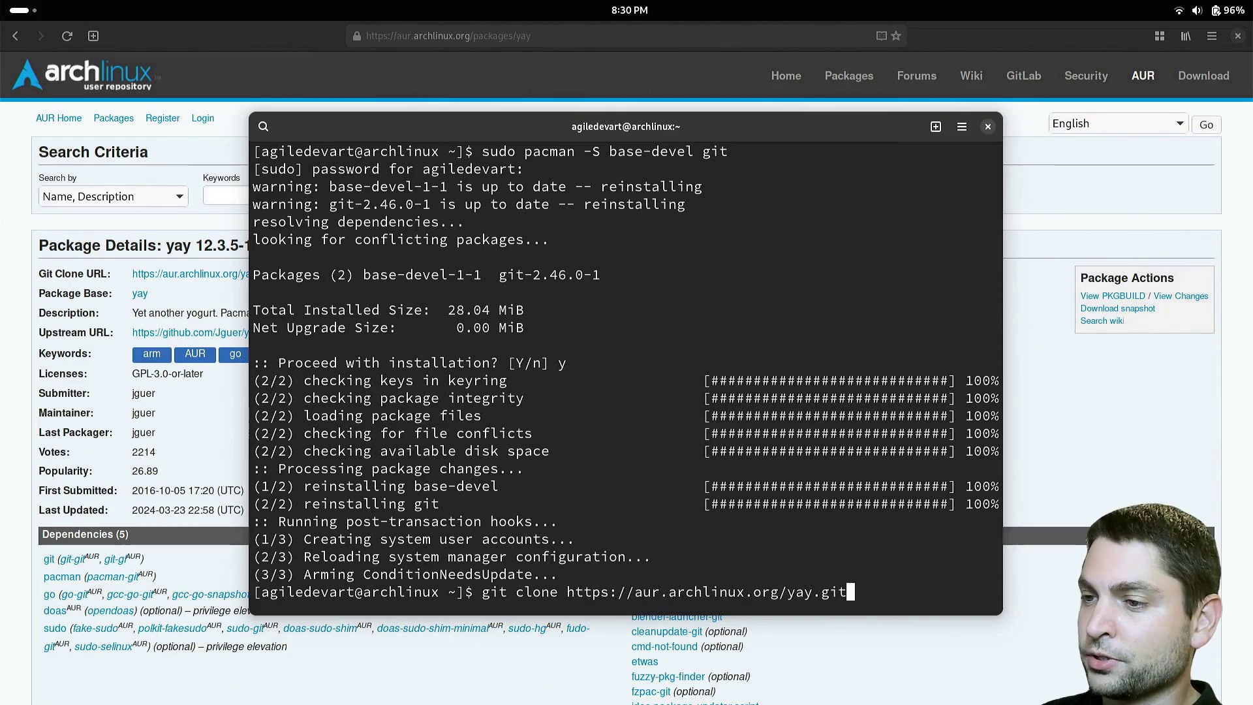
Enter the yay folder and run makepkg -si, confirming with y to install yay.
text(cd )
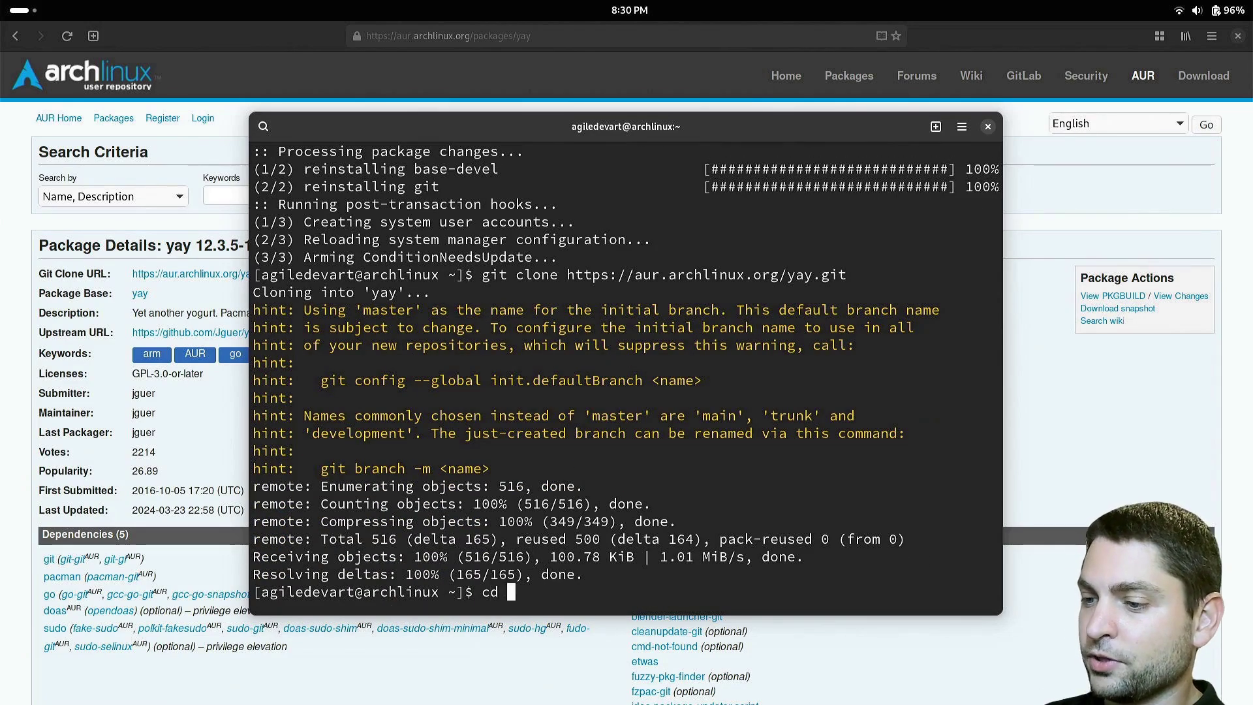
text(yay)
key(Return)
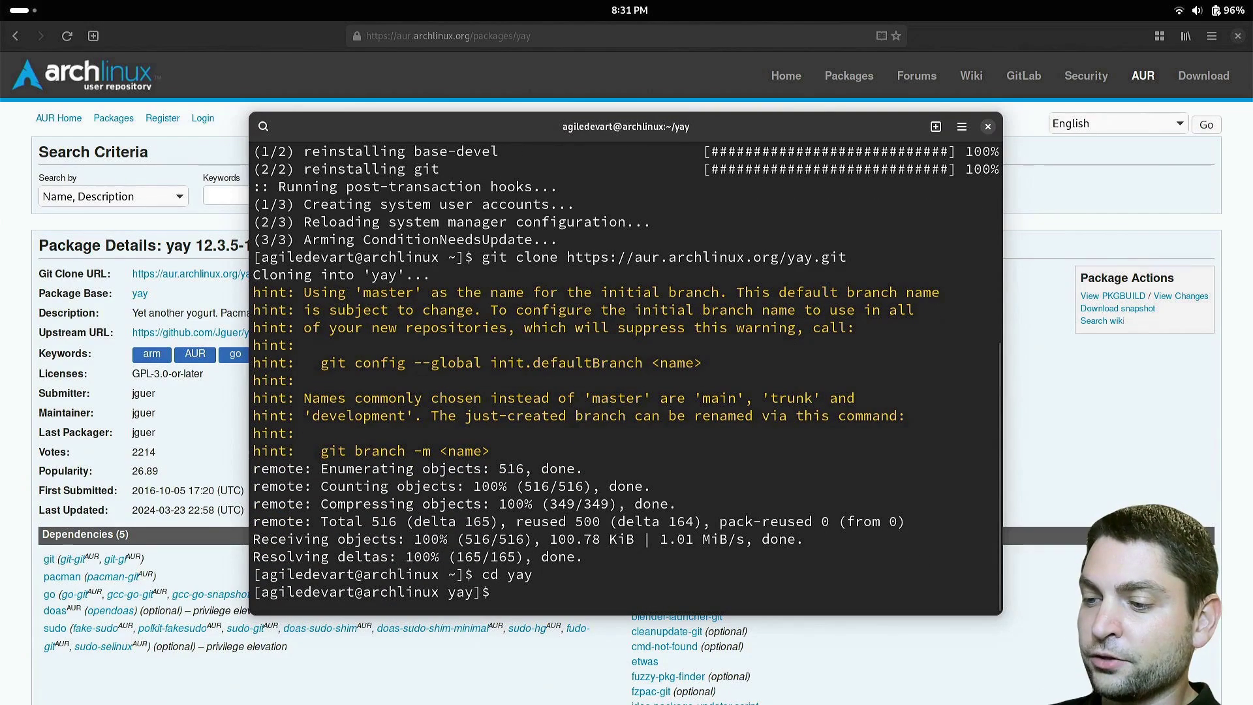
text(makepkg )
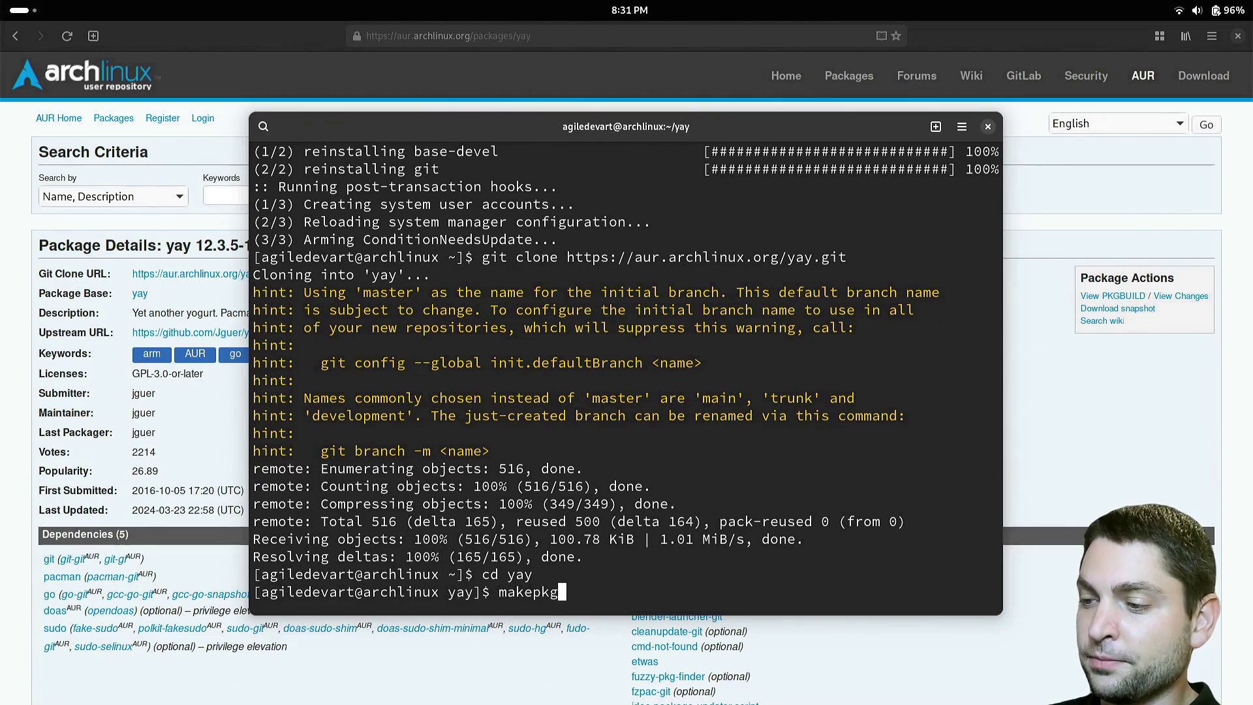
text(-si)
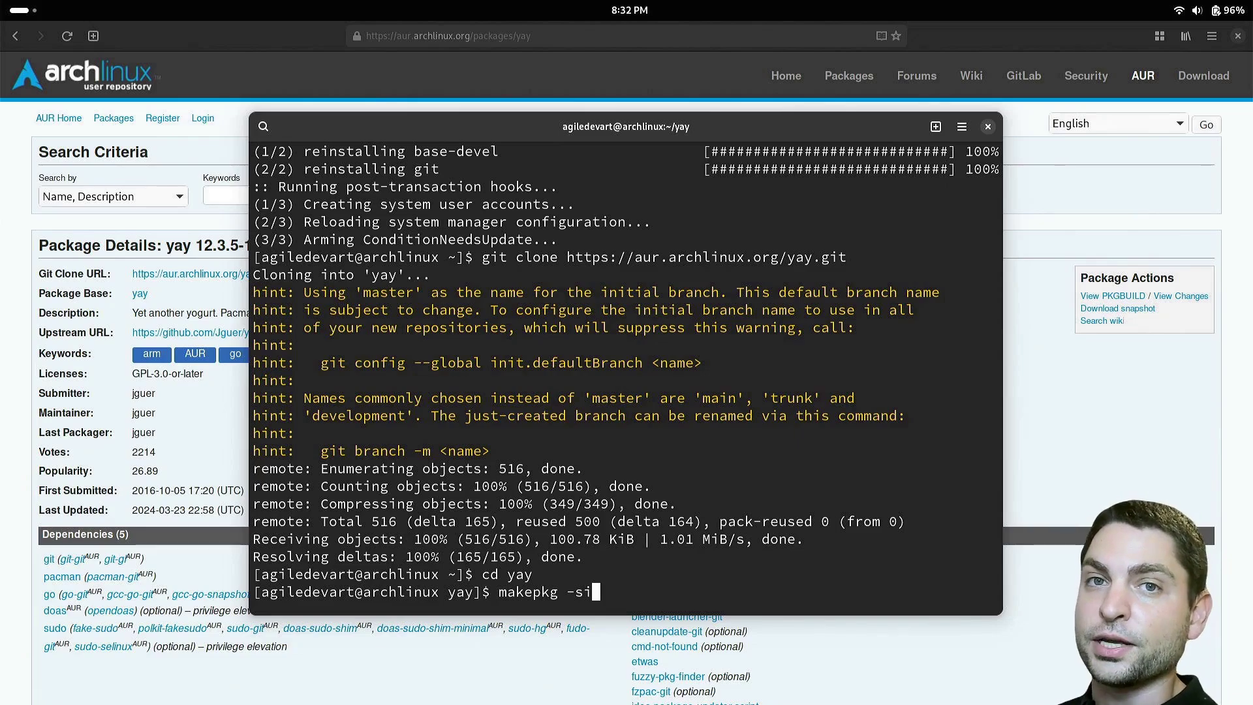
key(Return)
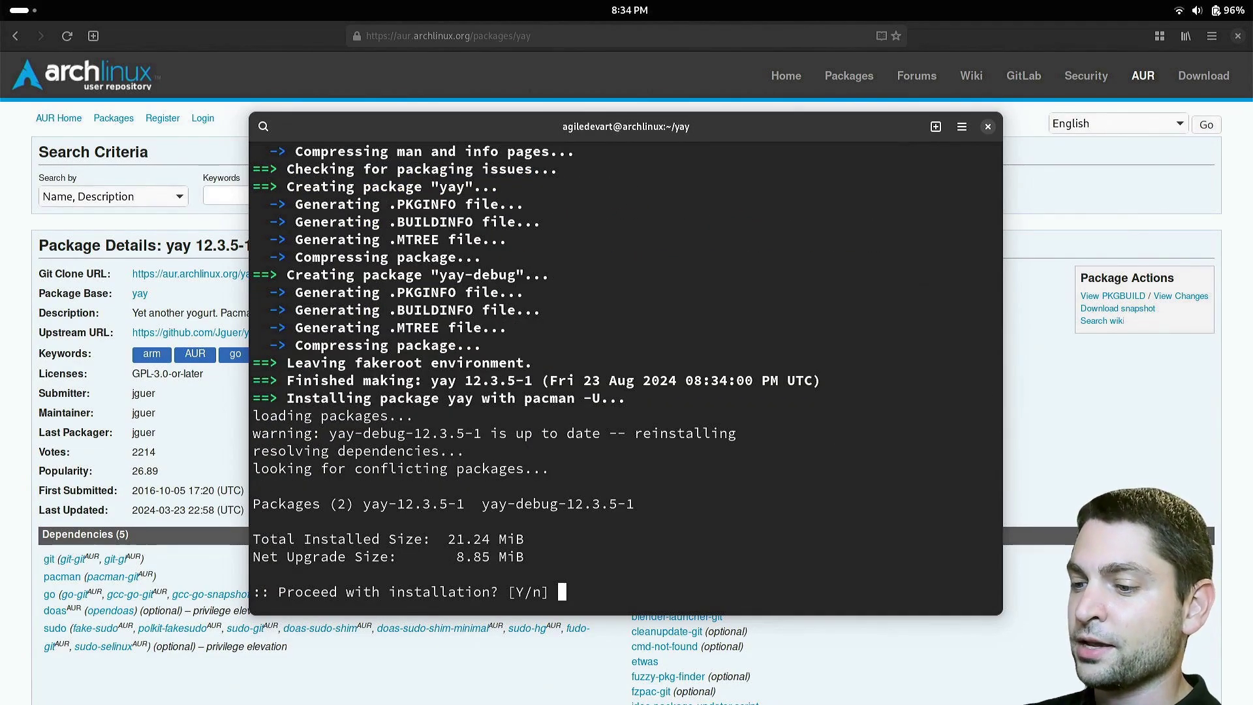
text(y)
key(Return)
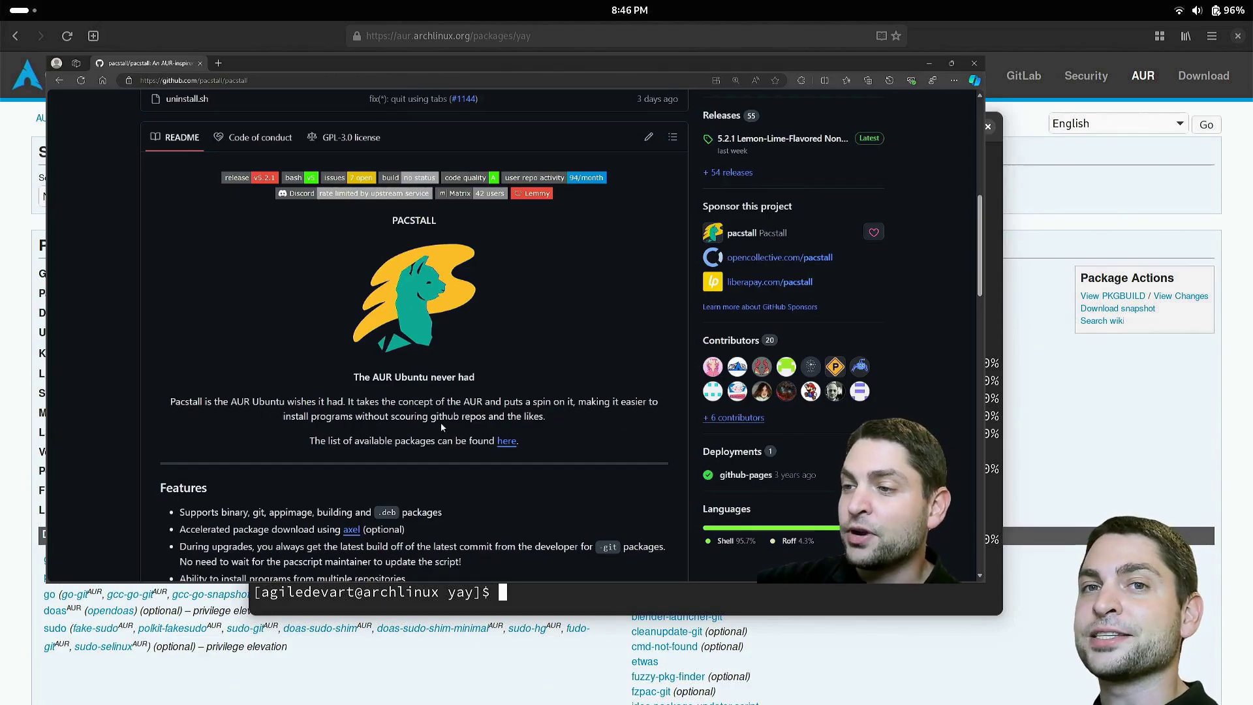
Search Pacstall for youtube-dl, open youtube-dl-git and view its pacscript on GitHub.
scroll(558, 426, down, 10)
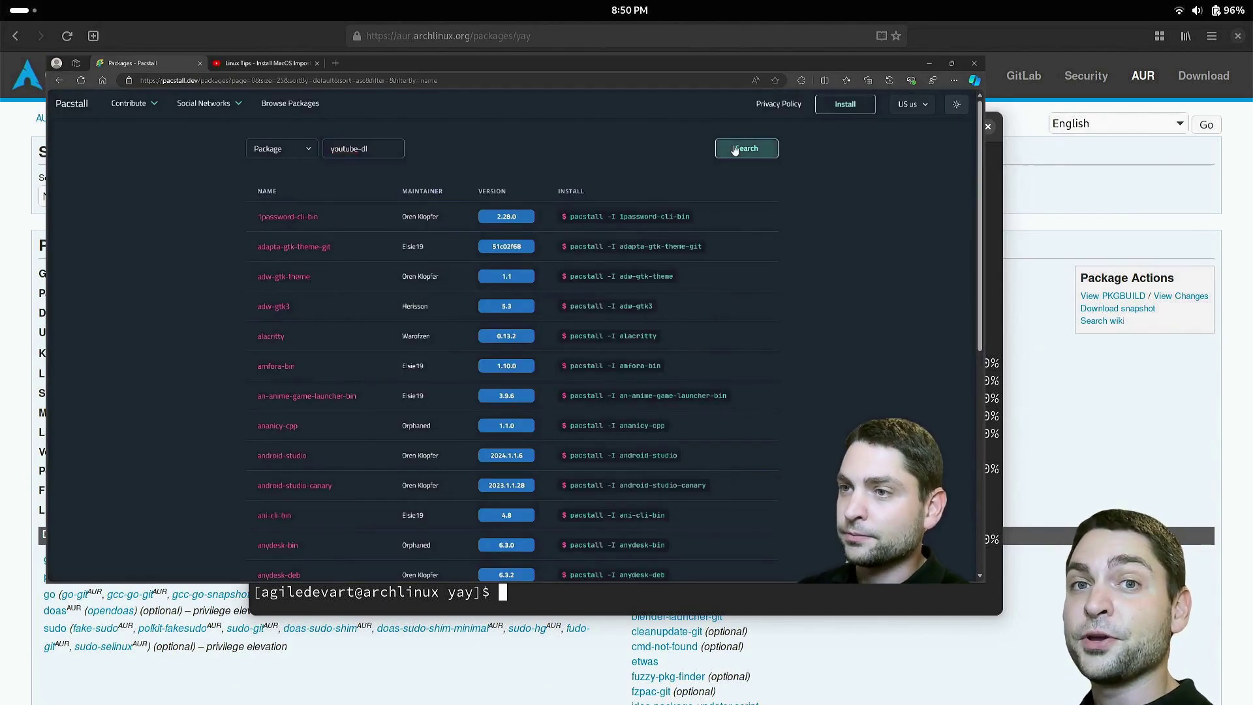
click(750, 149)
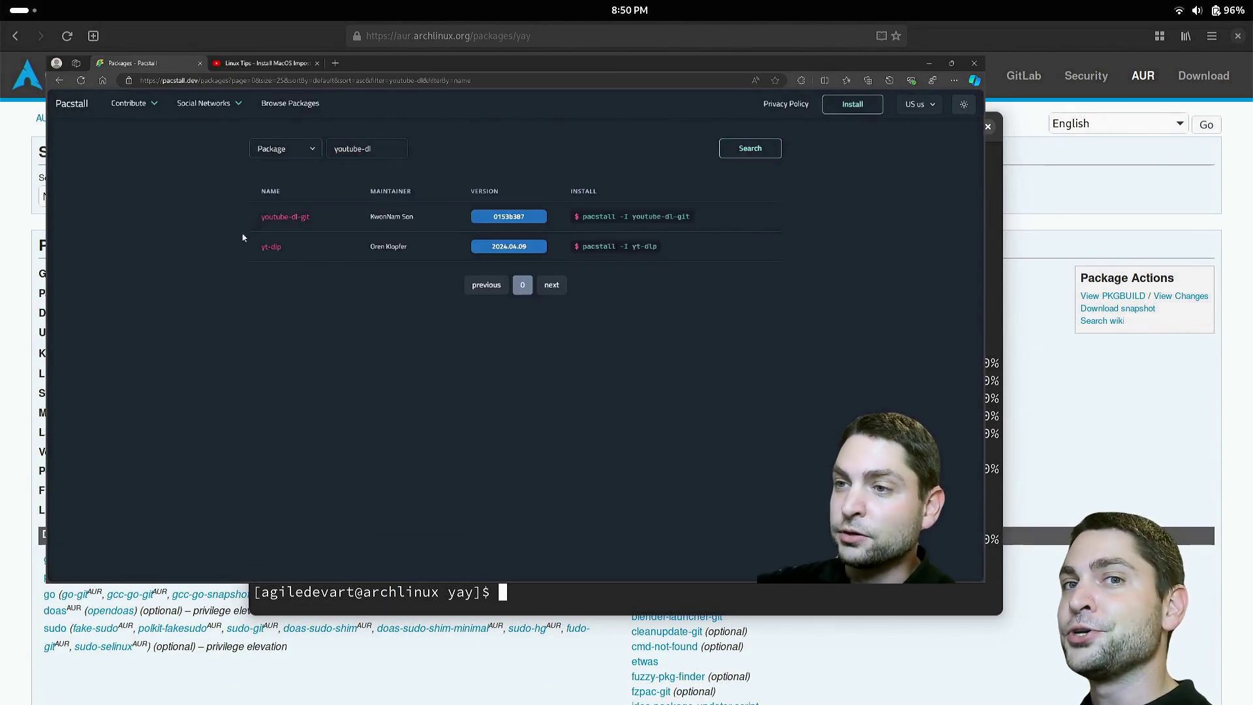
click(275, 216)
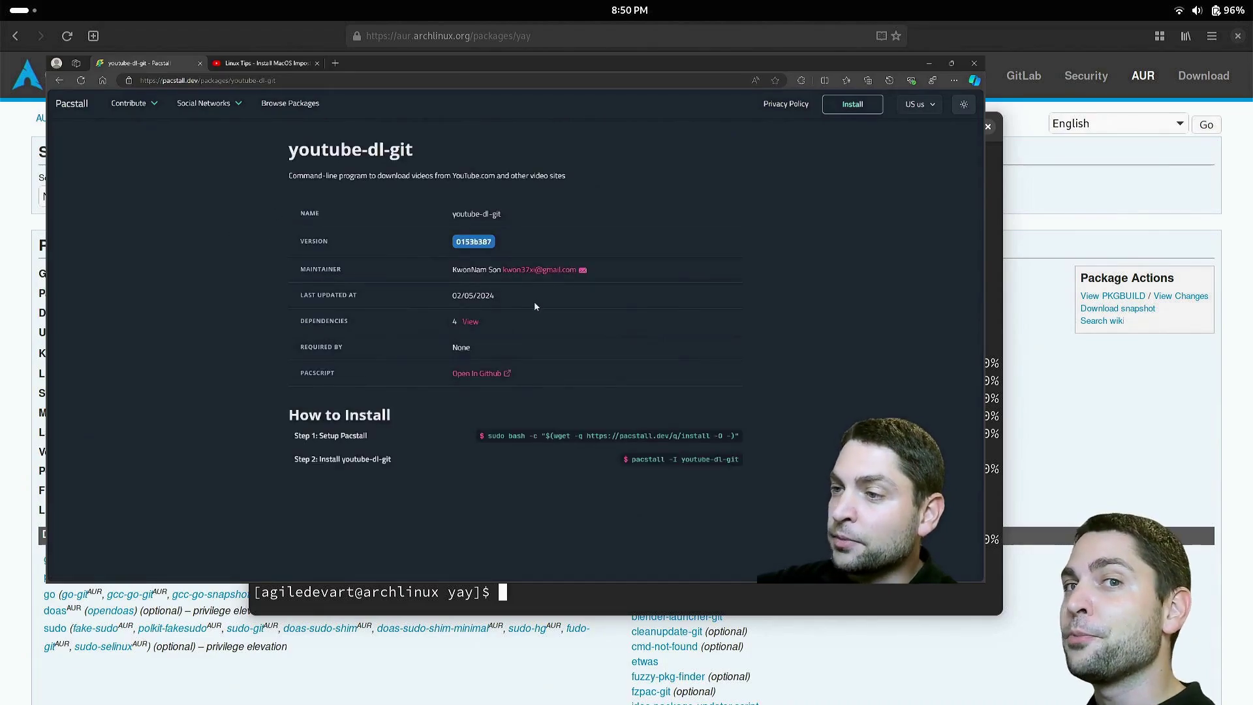
click(482, 374)
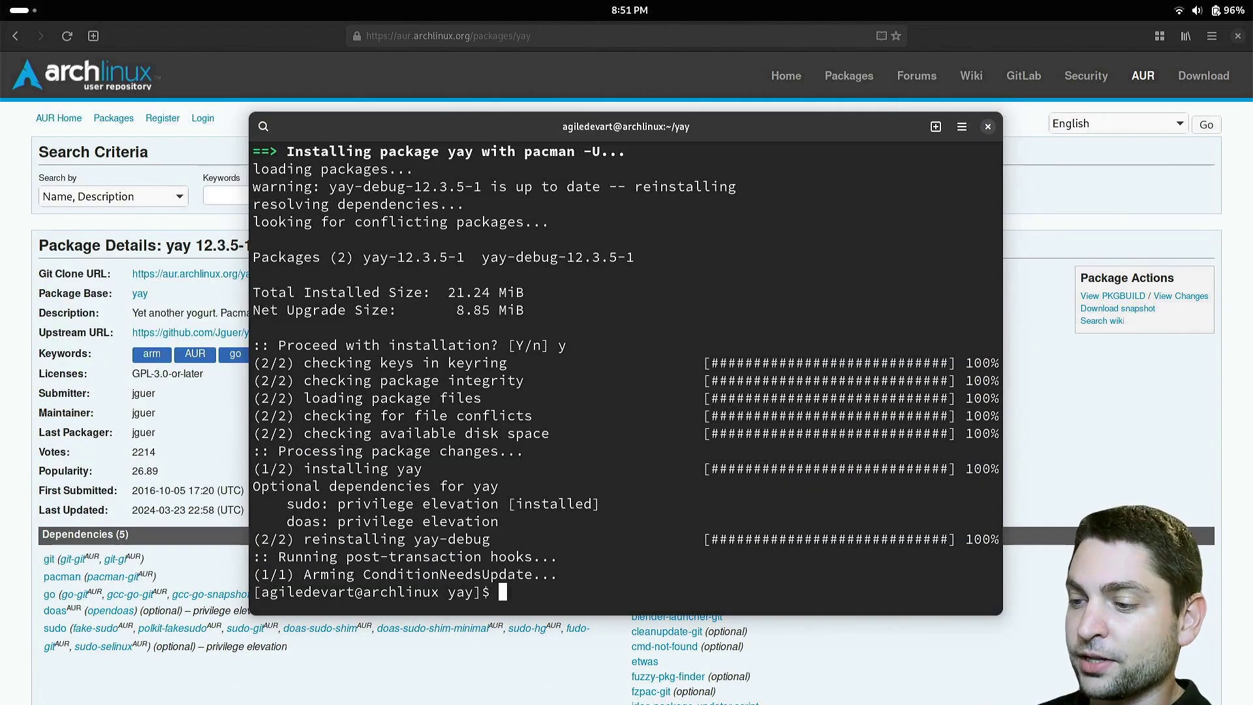
Clear the terminal, run yay cosmic-session and pick option 2, cosmic-session-git.
text(clear)
key(Return)
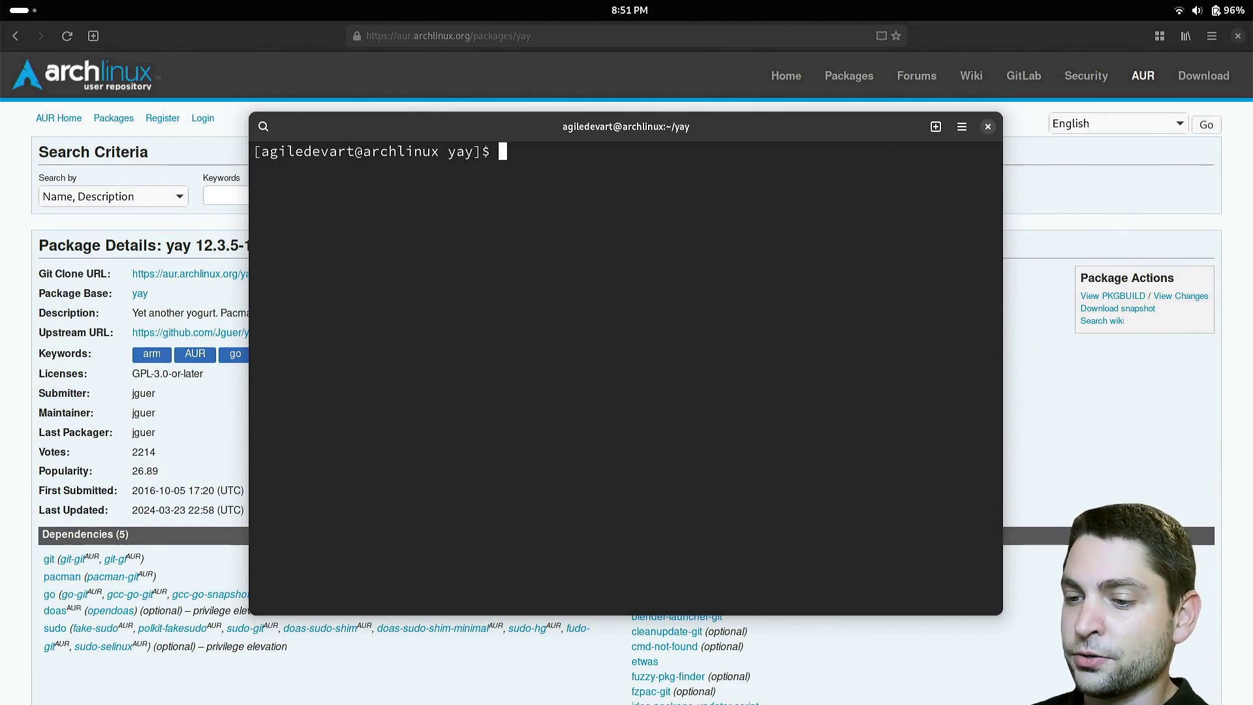
text(yay cosmic-session)
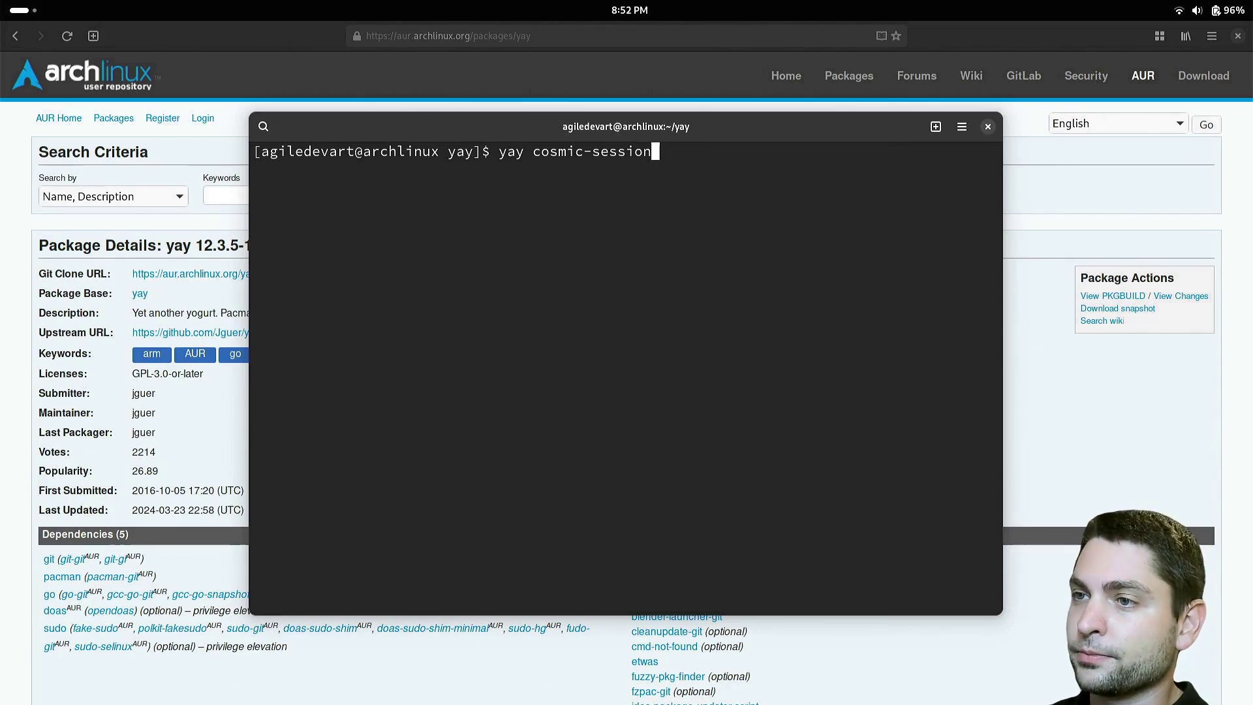
key(Return)
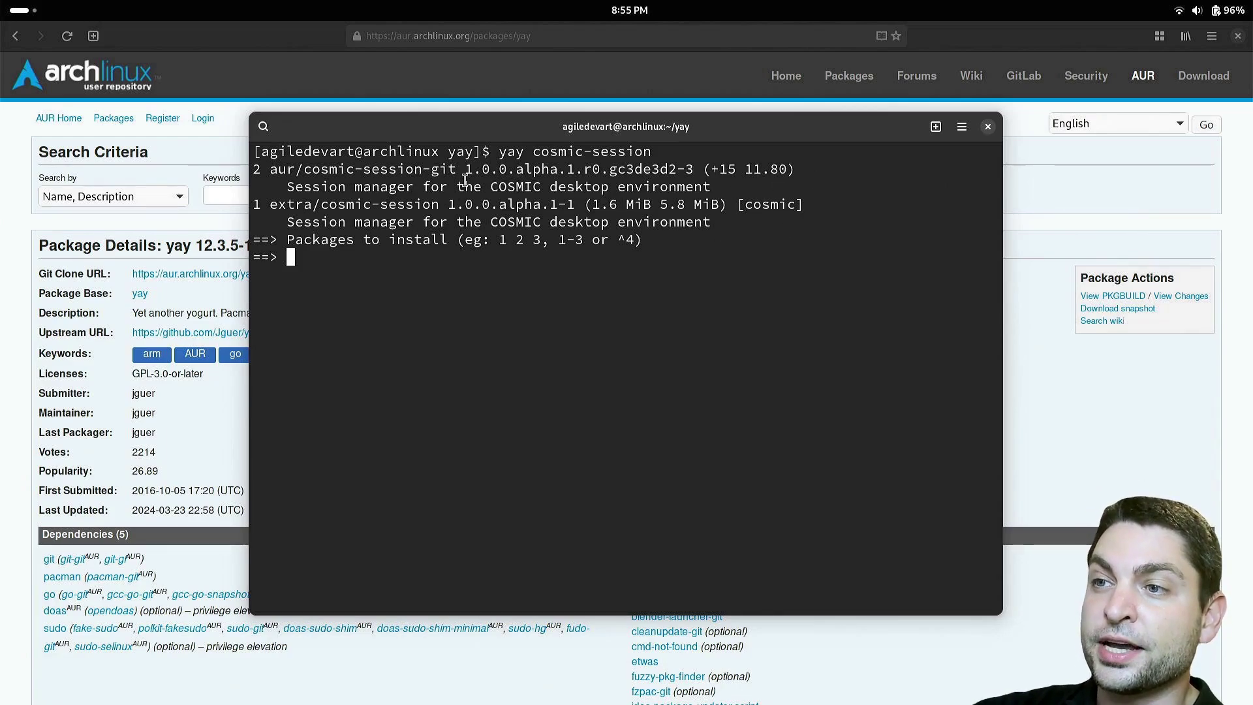
drag(465, 171, 423, 169)
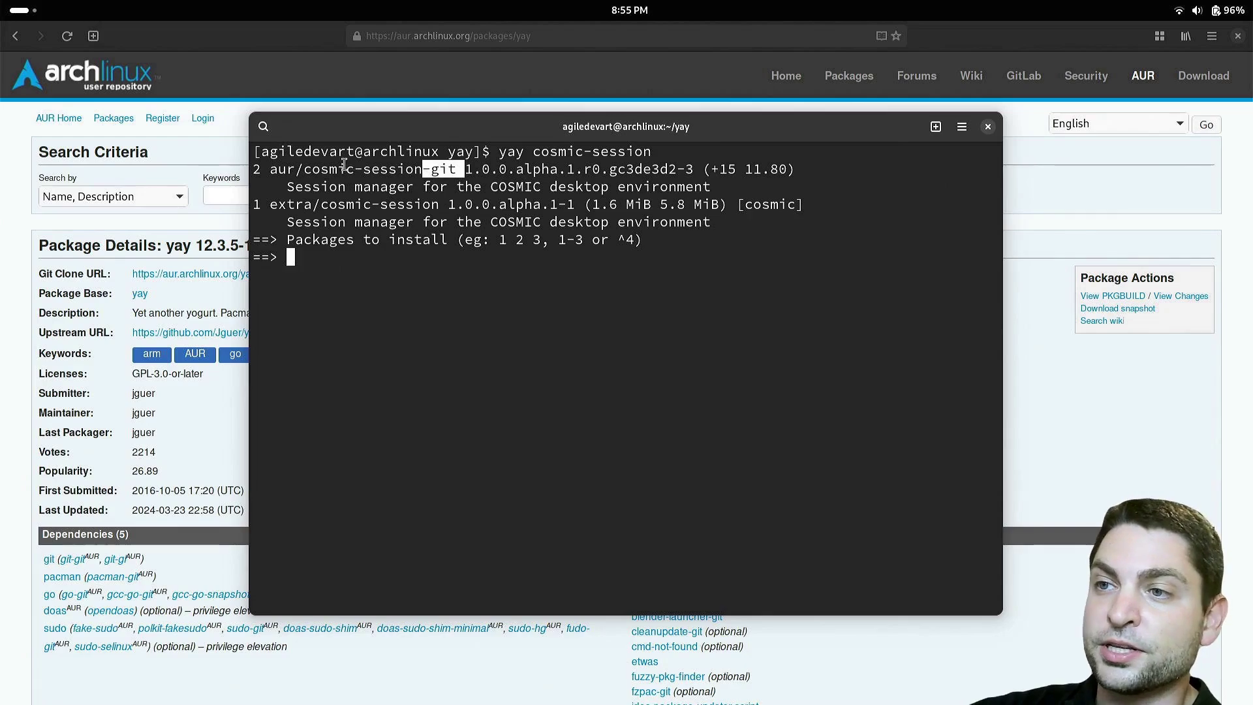
text(2)
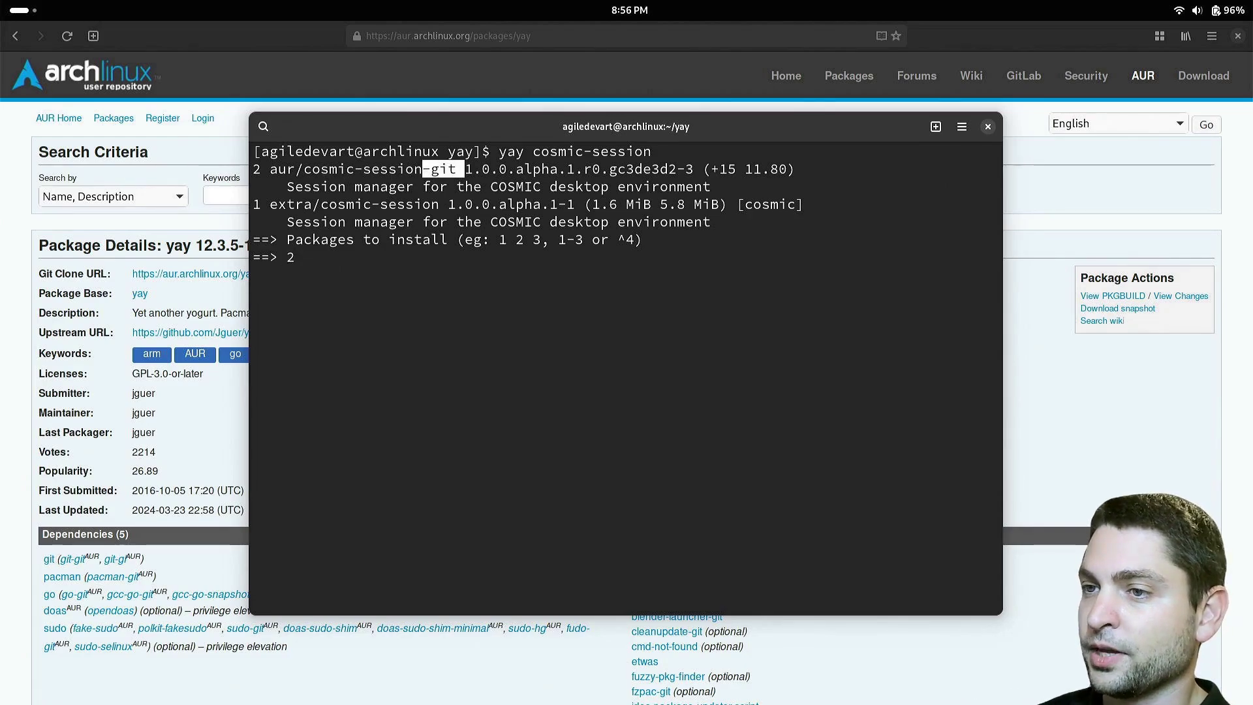
key(Return)
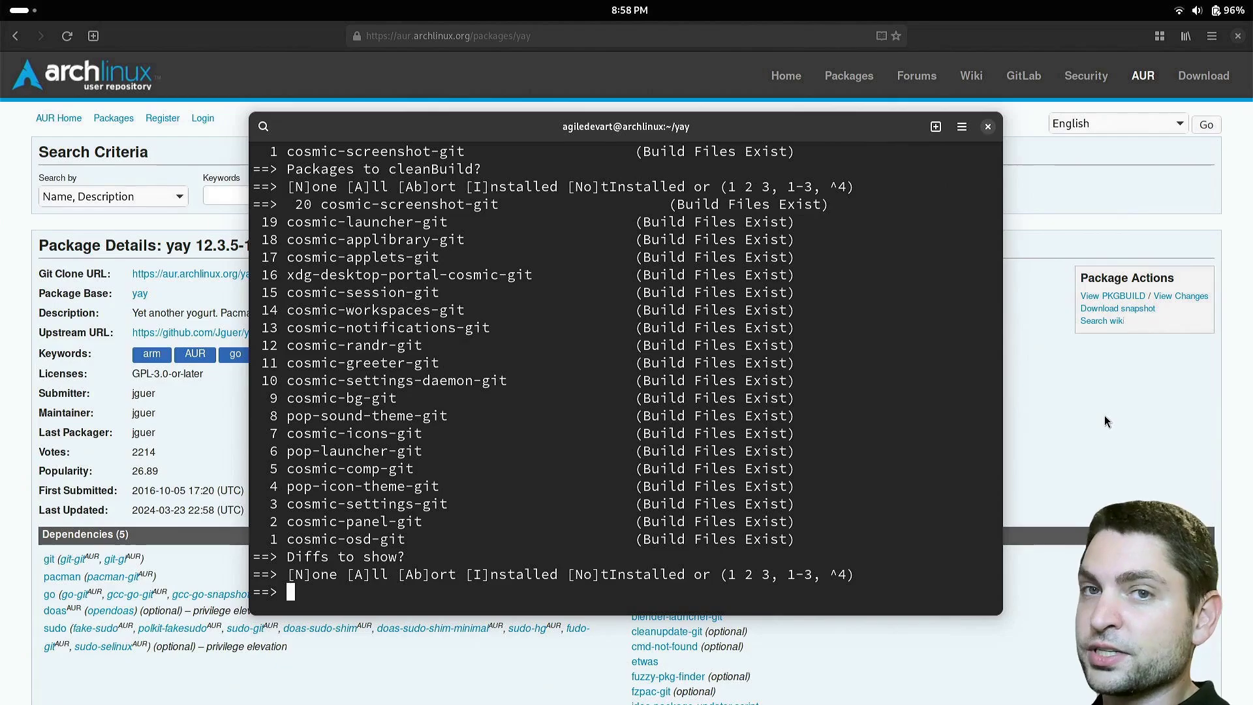
Skip the diffs with n and confirm both package installations with y.
text(n)
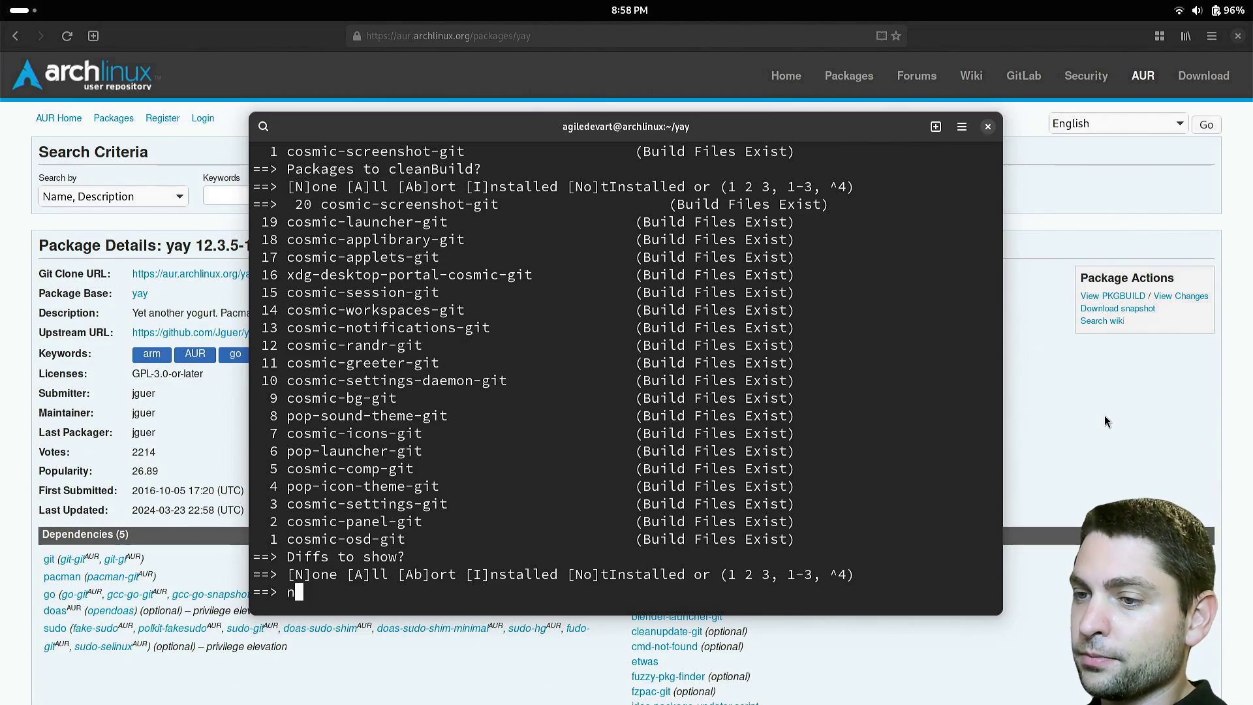
key(Return)
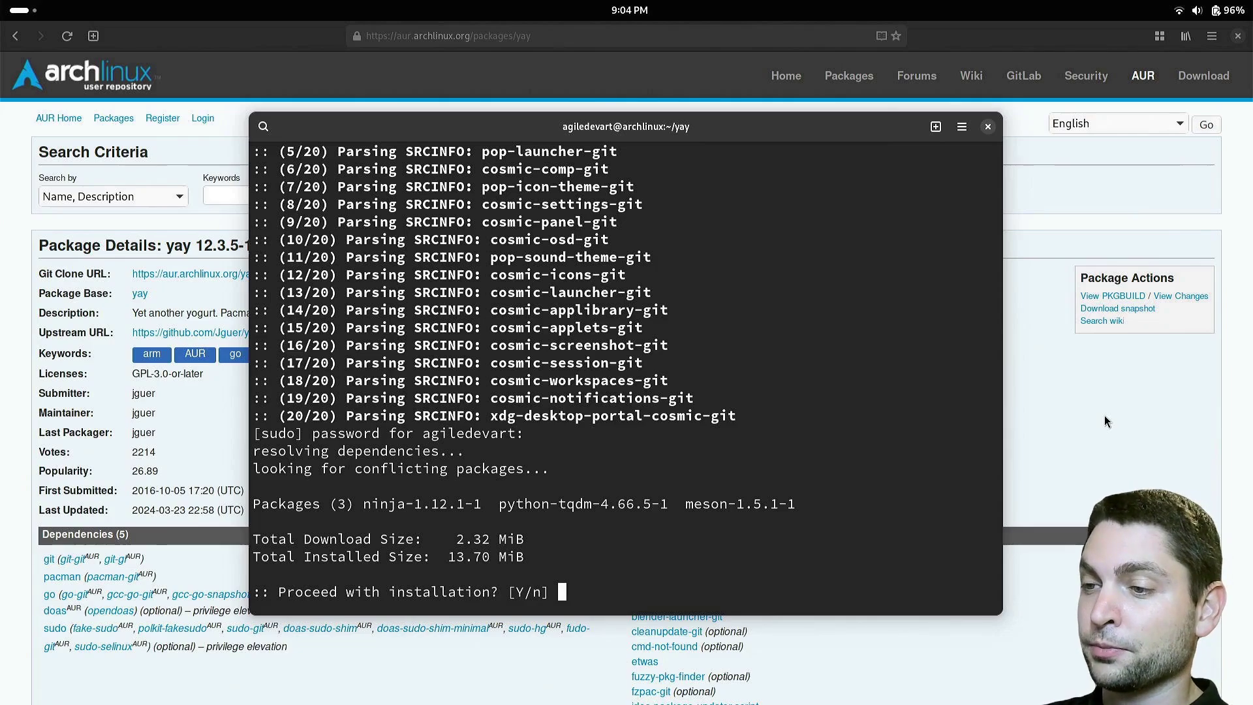
text(y)
key(Return)
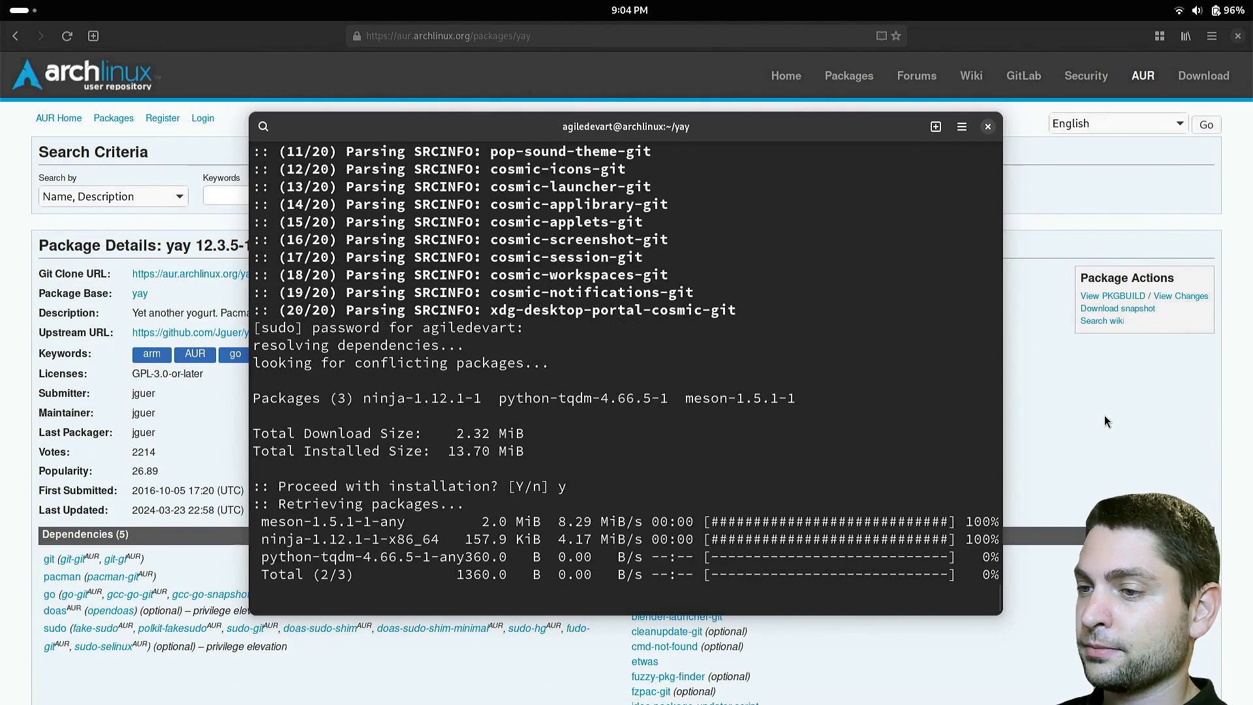
text(y)
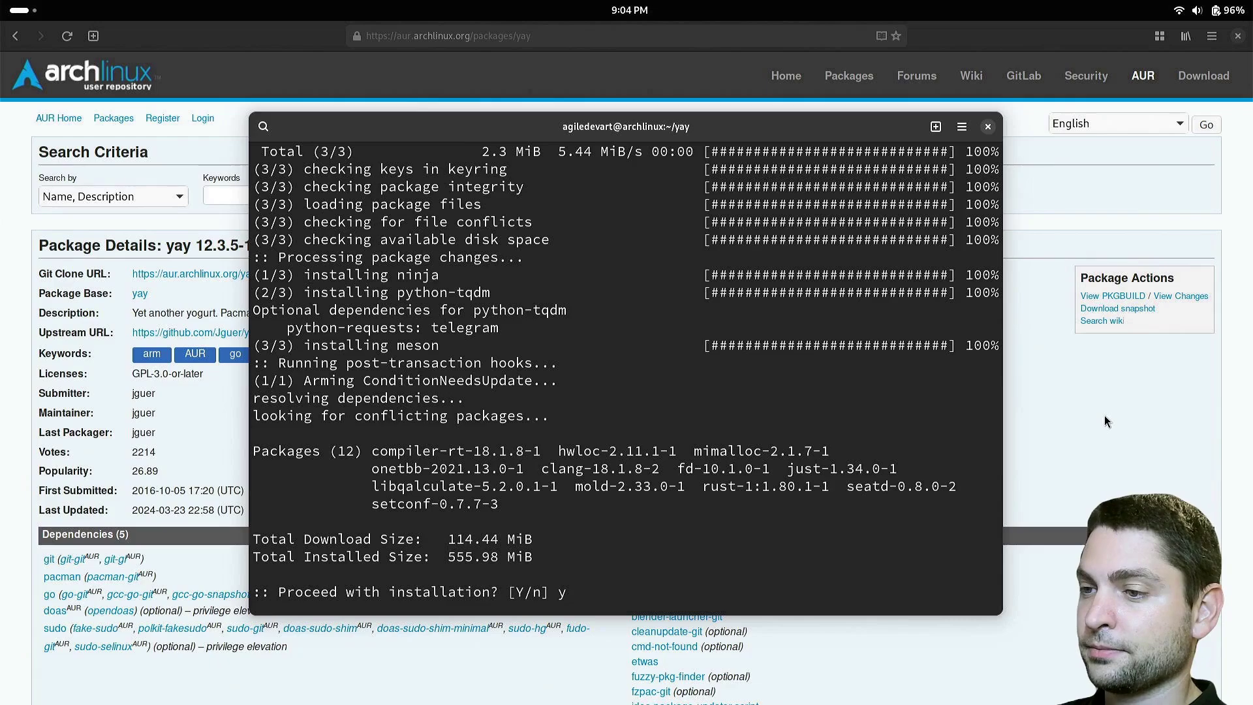
key(Return)
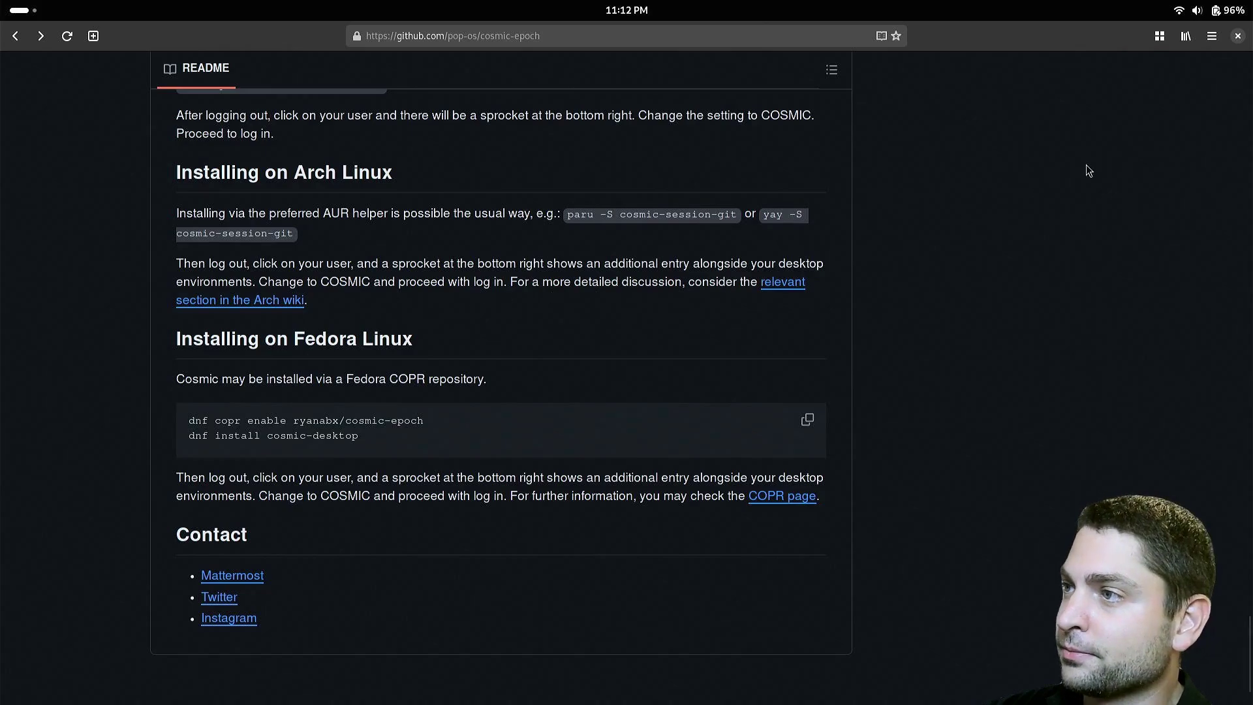
Close the browser and terminal windows, then log out through the system menu's power options.
click(1238, 36)
click(989, 125)
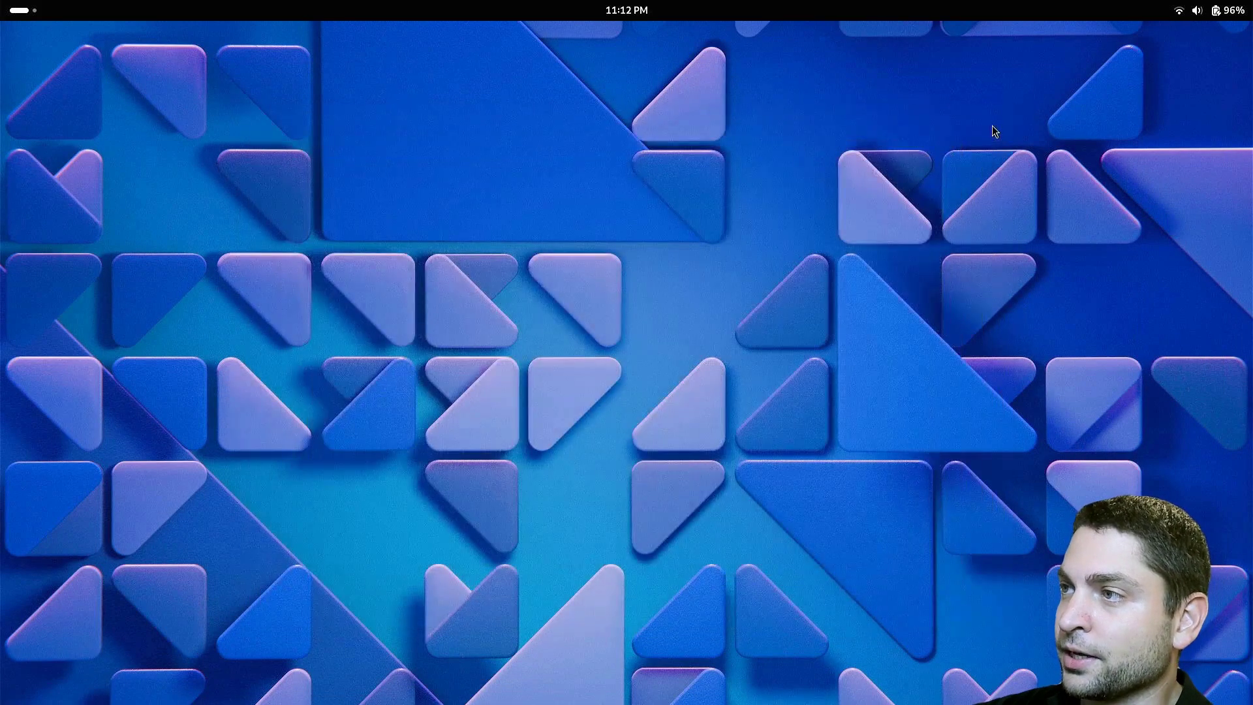
click(1214, 10)
click(1189, 48)
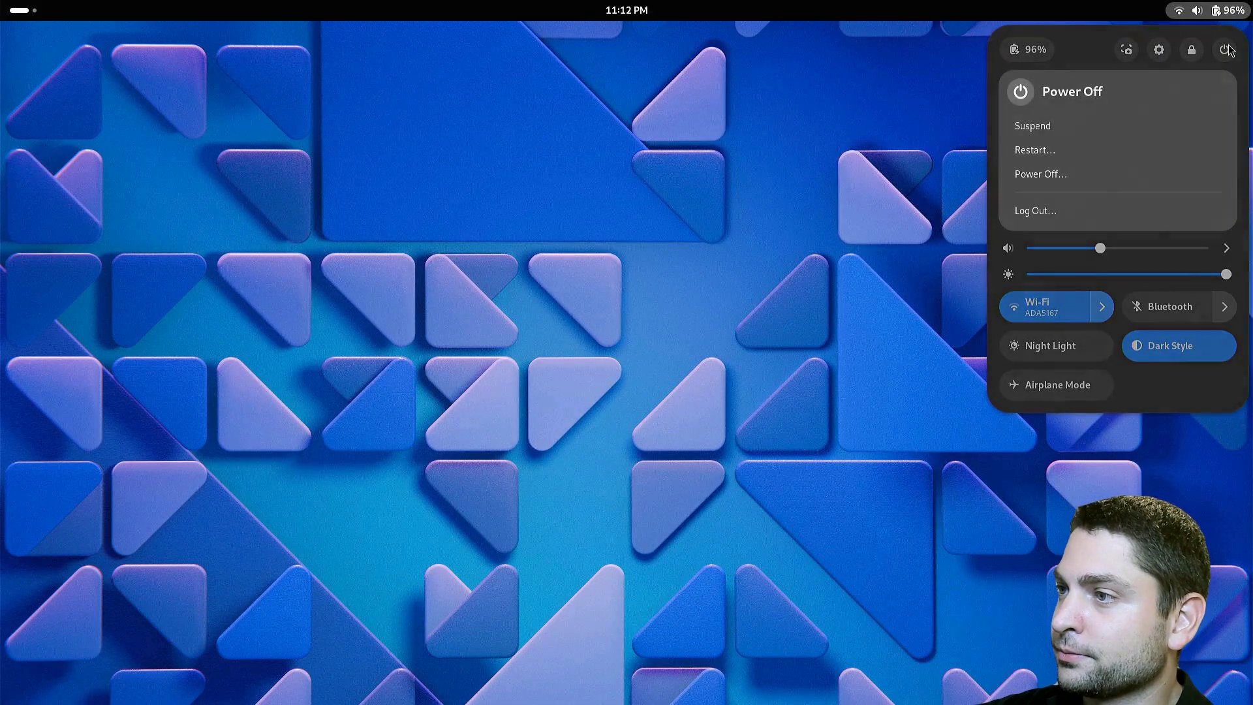
click(1059, 208)
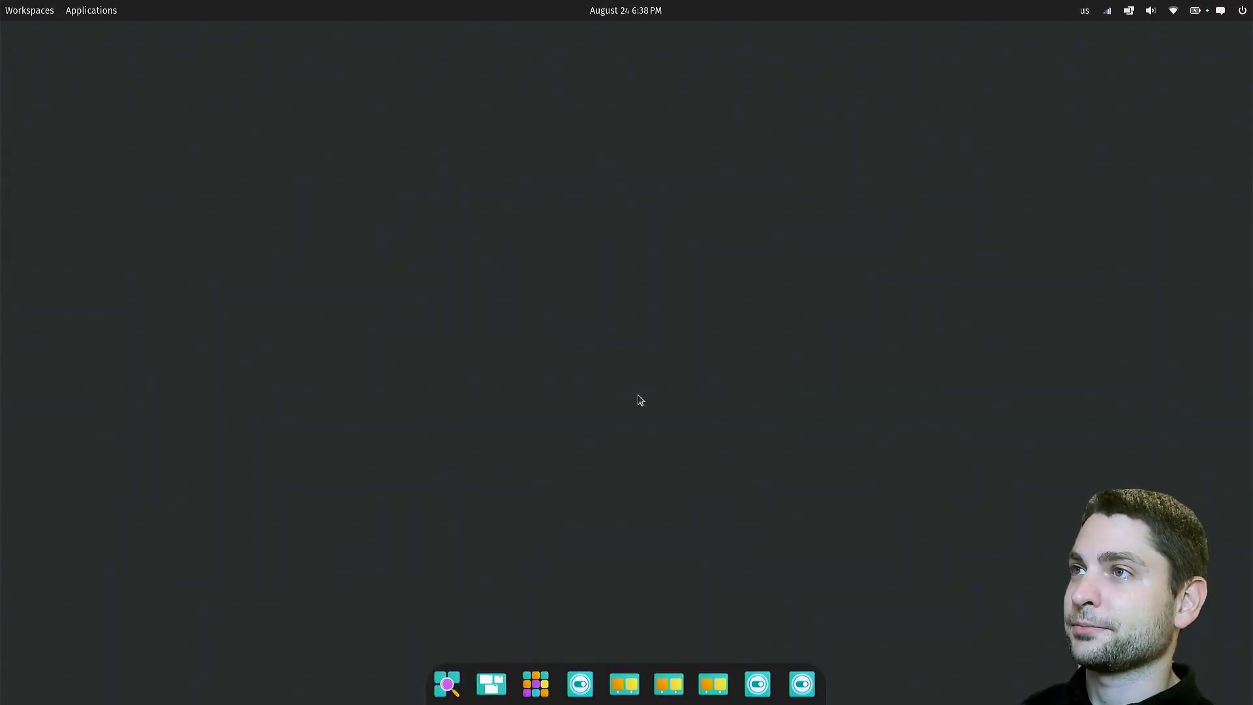
Run neofetch in the terminal to show the COSMIC desktop info.
key(super)
key(Escape)
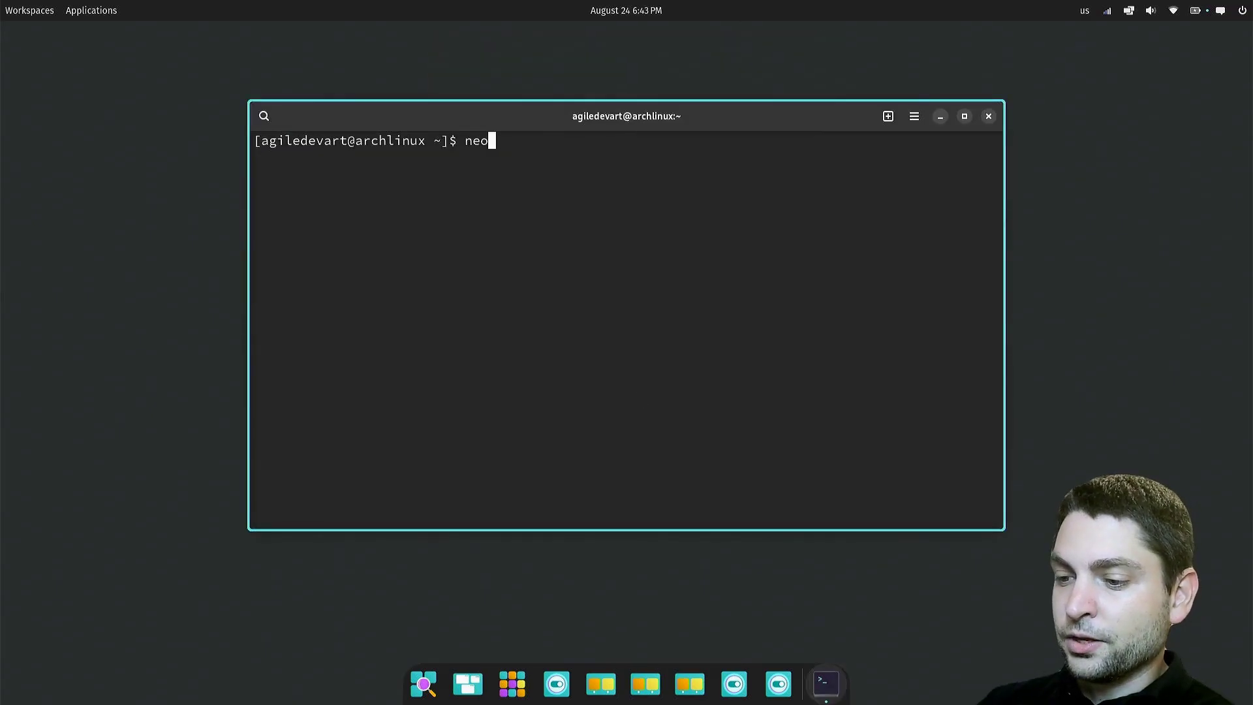
text(fetch)
key(Return)
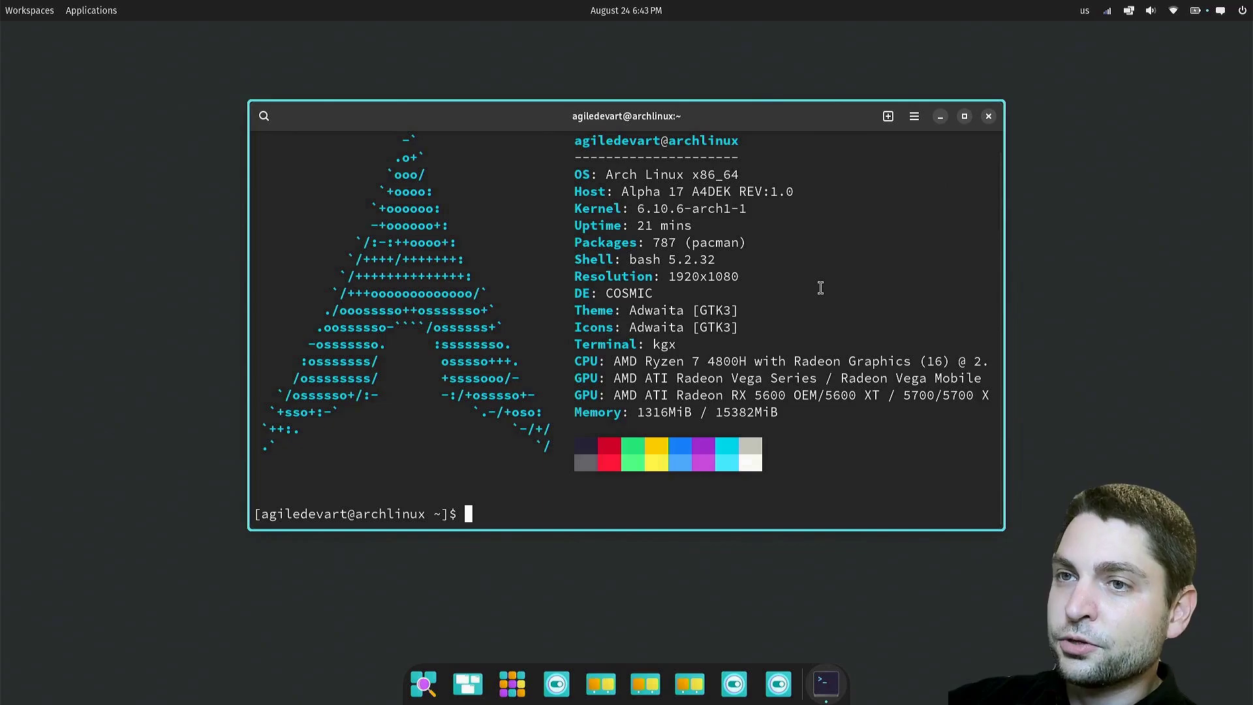
View the Console's About details with its version, then close them.
click(95, 14)
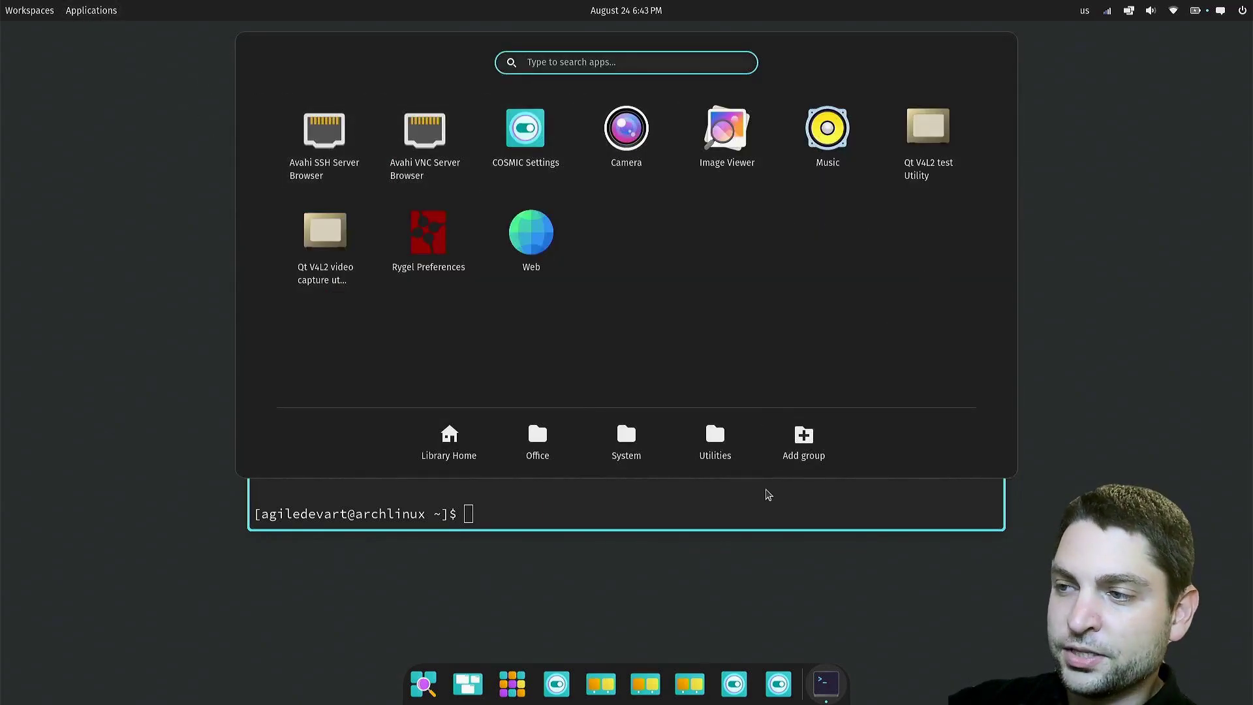
click(847, 508)
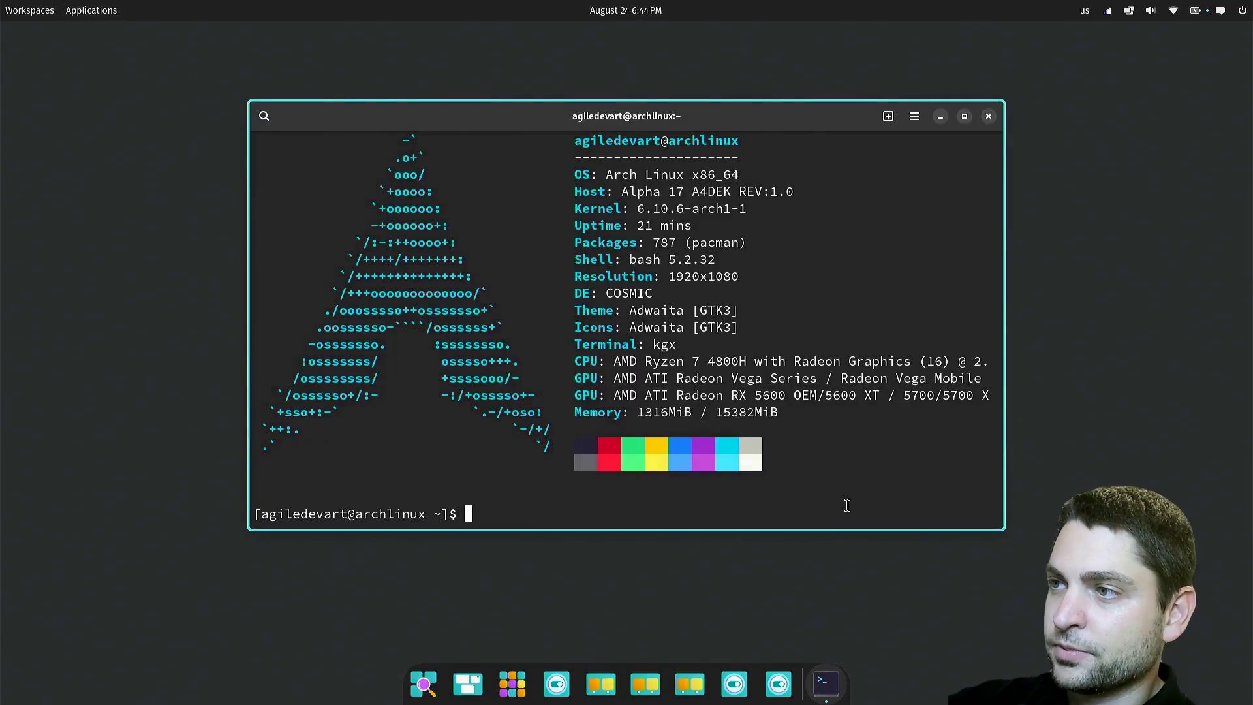
click(915, 117)
click(875, 340)
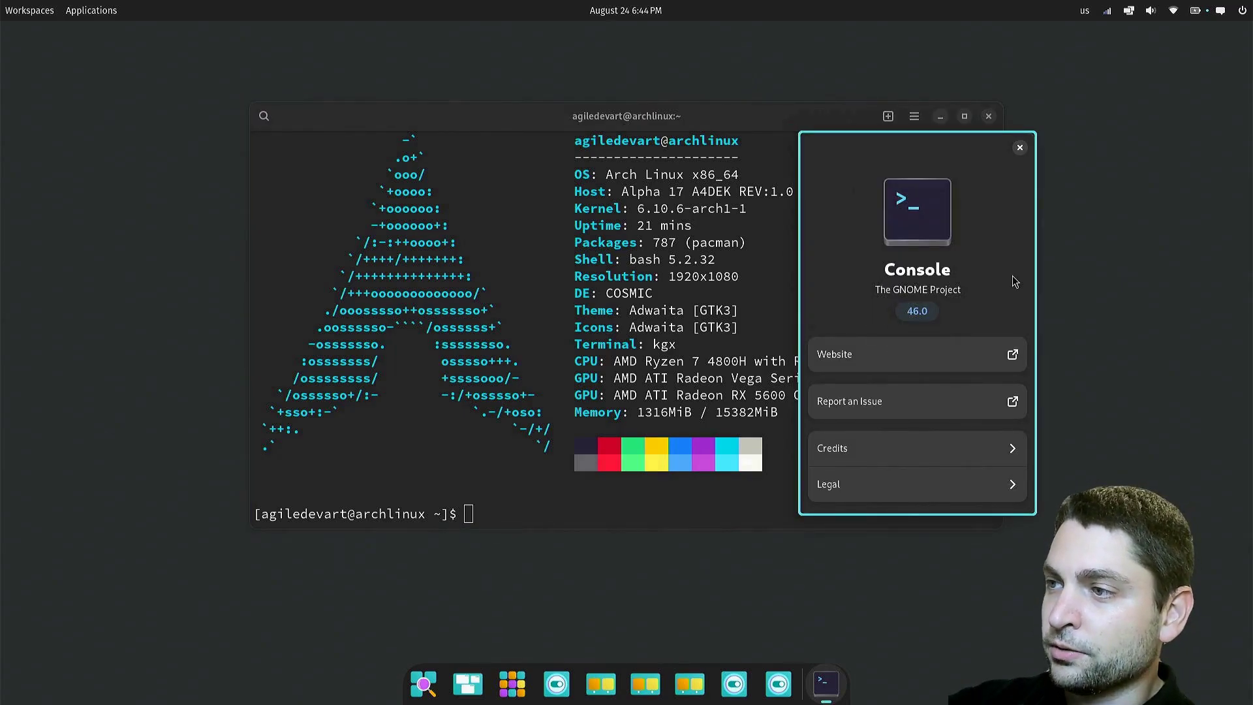
click(1020, 147)
Launch the Files app from the launcher search with 'fil'.
key(super)
text(f)
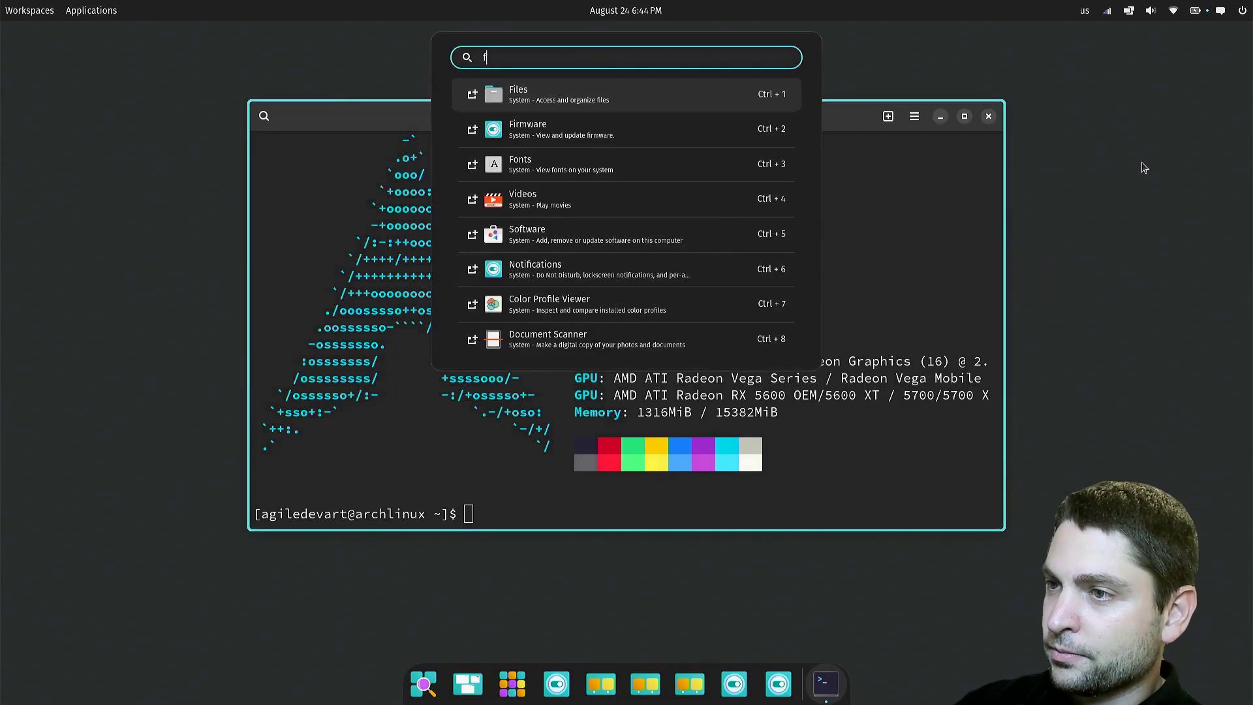
text(il)
key(Return)
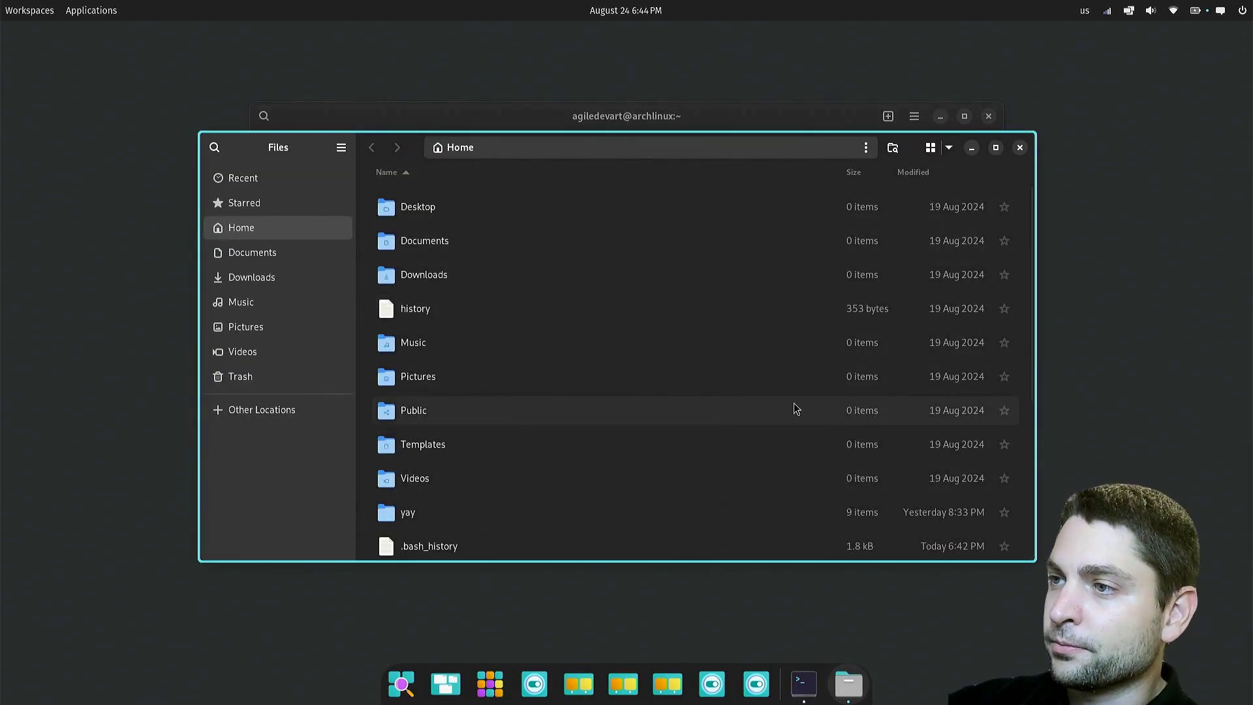
Close the Files window and clear the console with the clear command.
click(1021, 147)
text(clear)
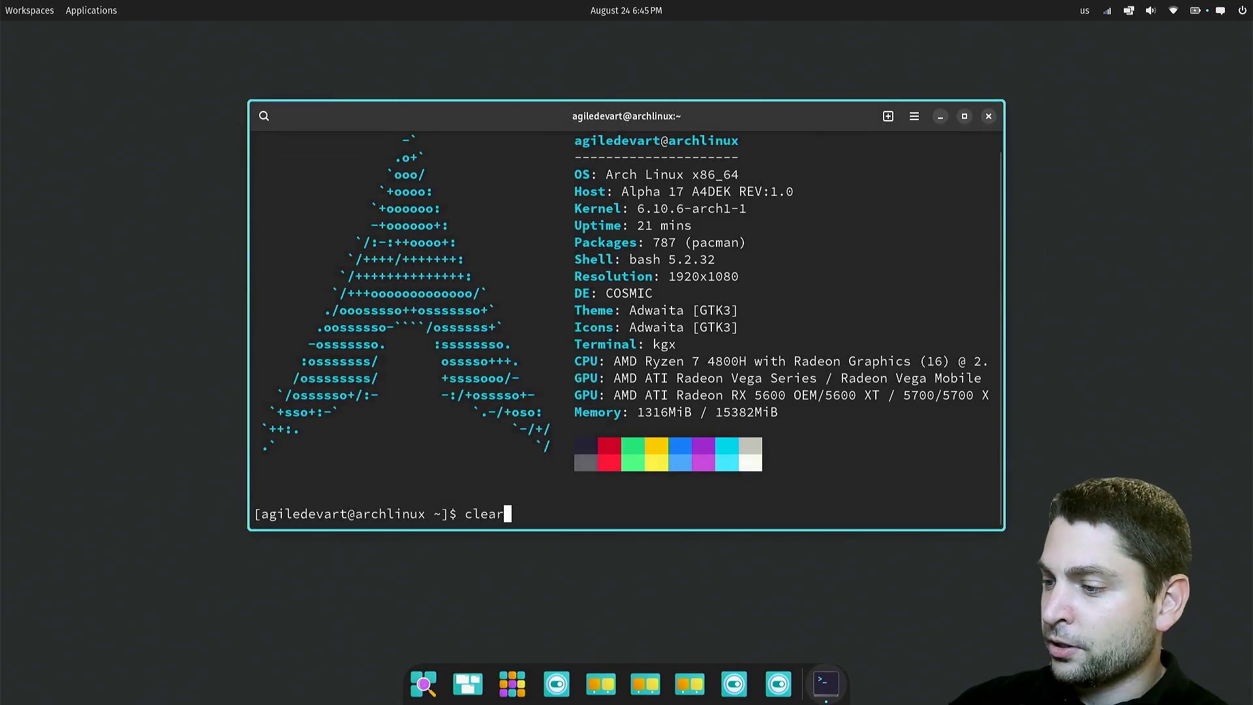
key(Return)
Install cosmic-files, cosmic-store, cosmic-terminal and cosmic-text-editor via pacman, then close both windows.
text(sudo pacman -S cosmic-files cosmic-store cosmic-terminal cosmic-text-edito)
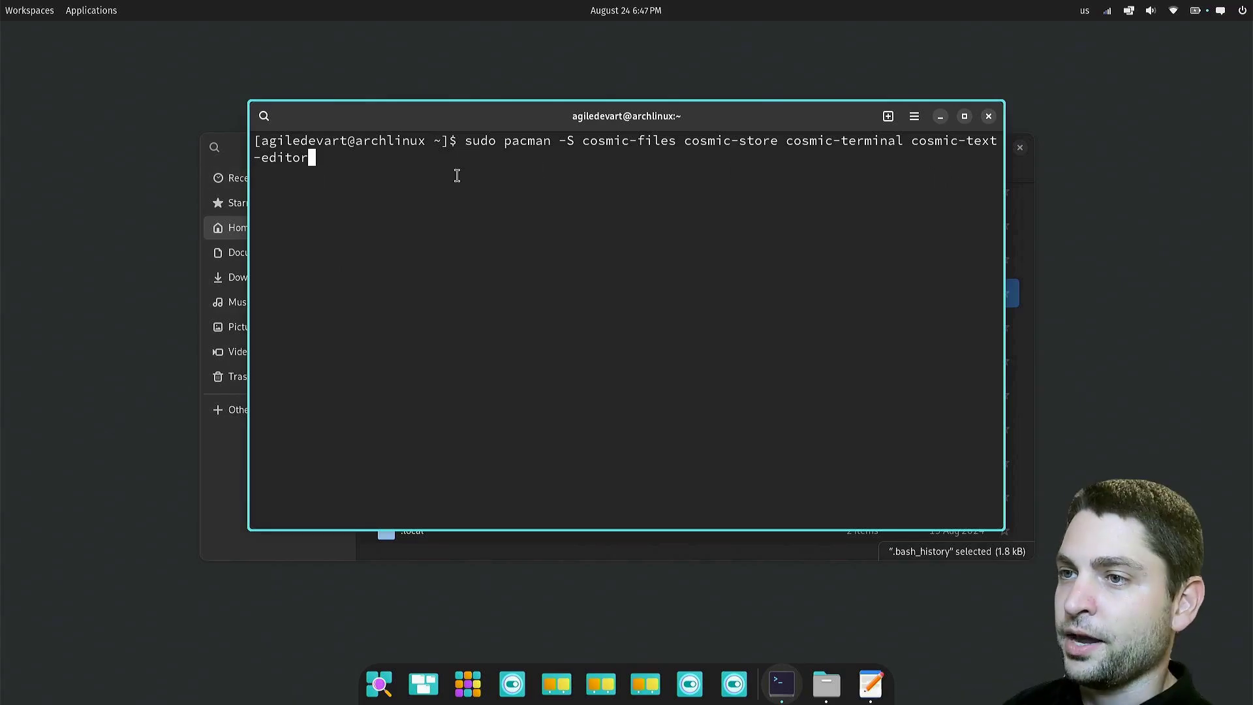
key(Return)
text(y)
key(Return)
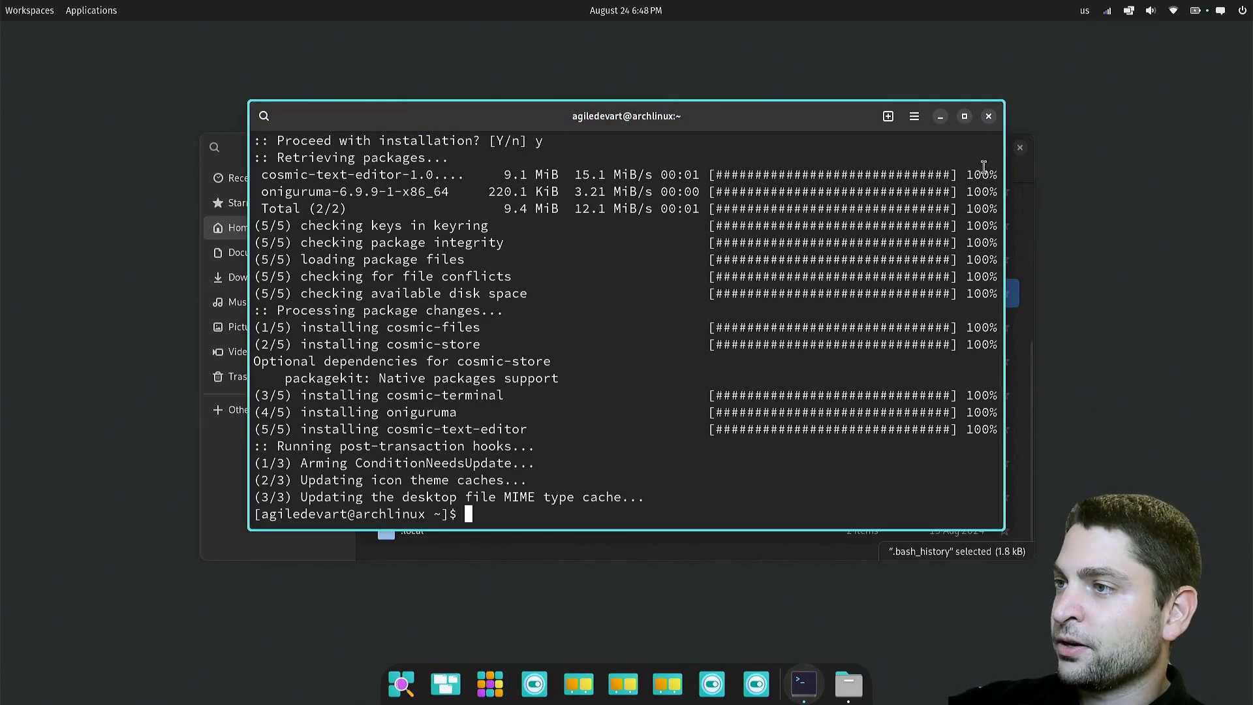
click(989, 116)
click(1021, 147)
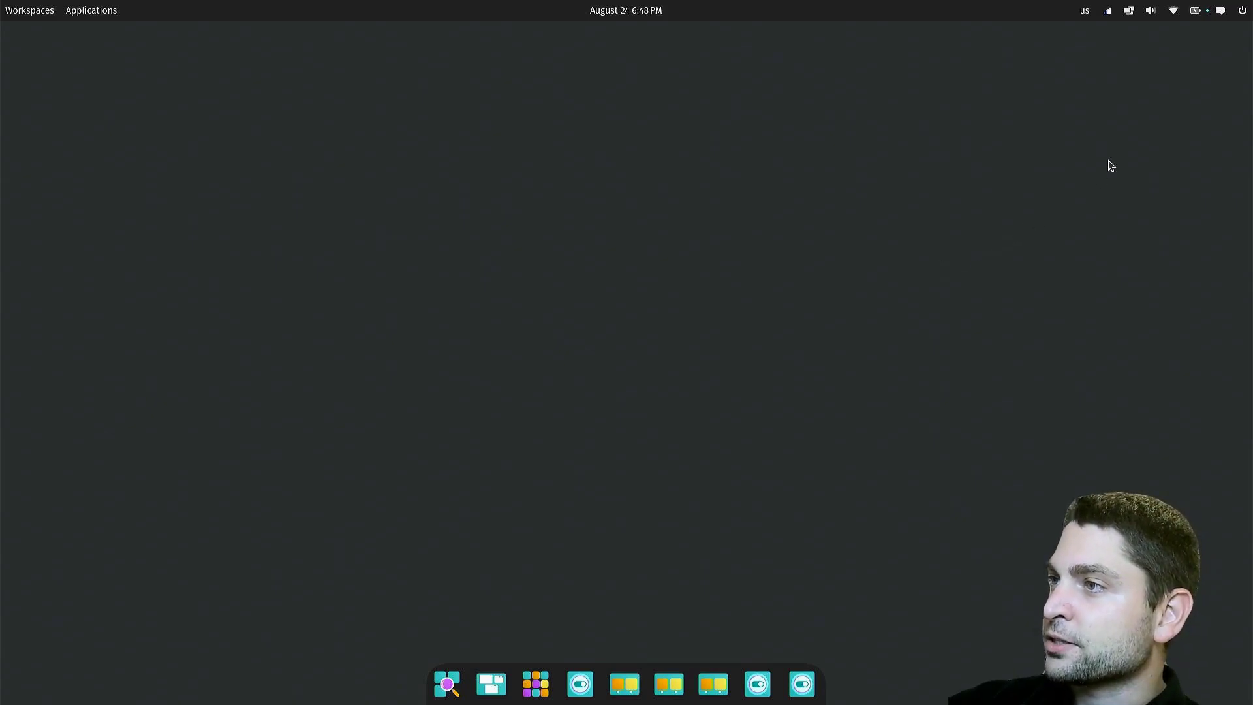
Enable automatic tiling for the current workspace and set New workspace behavior to Tiled.
click(1129, 10)
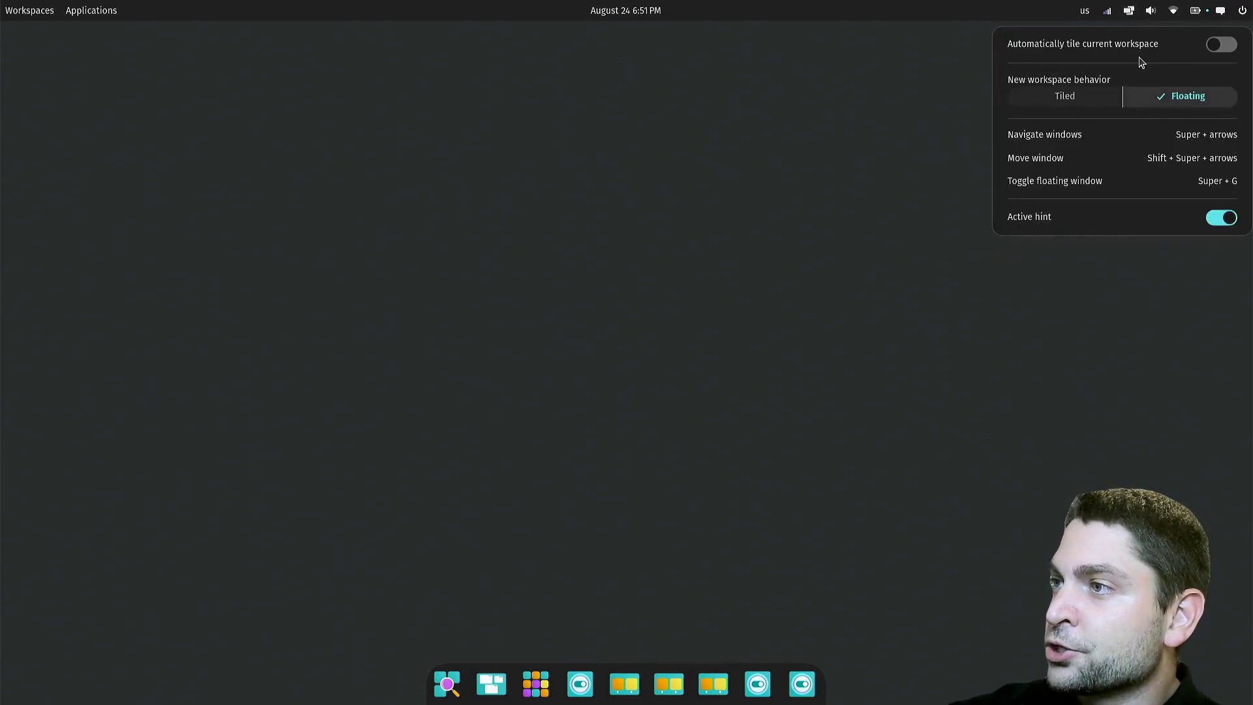
click(1222, 45)
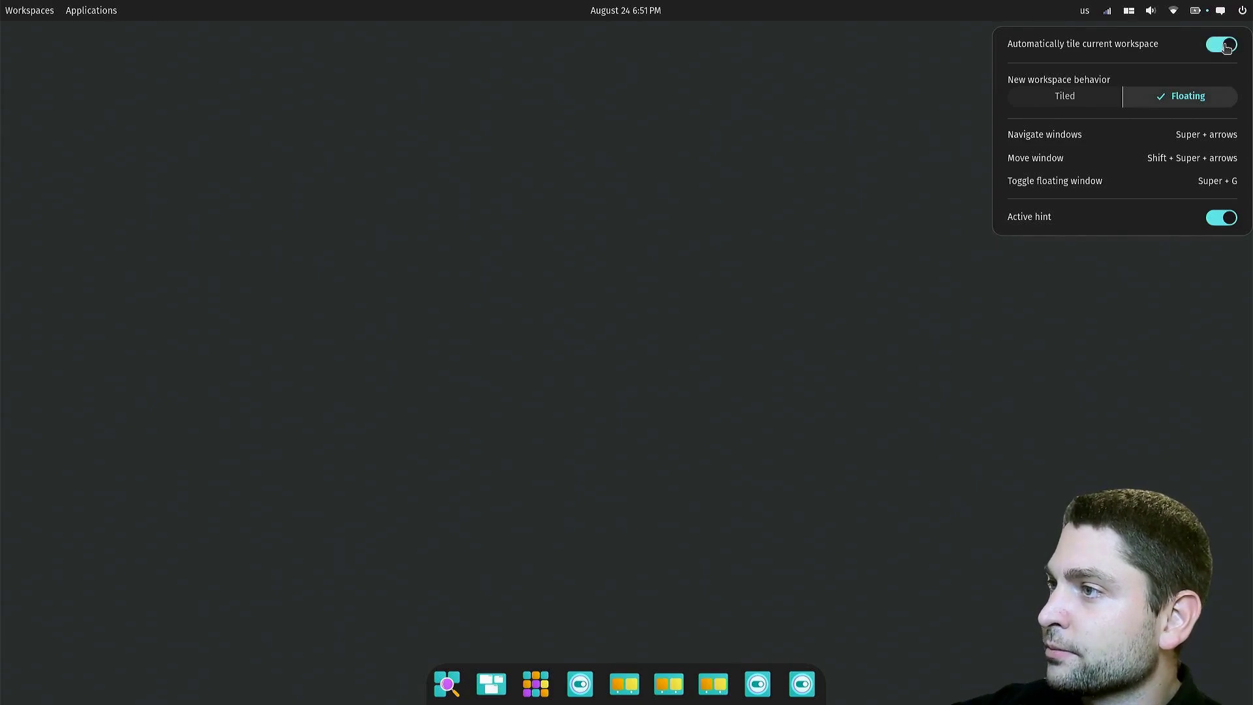
click(1090, 105)
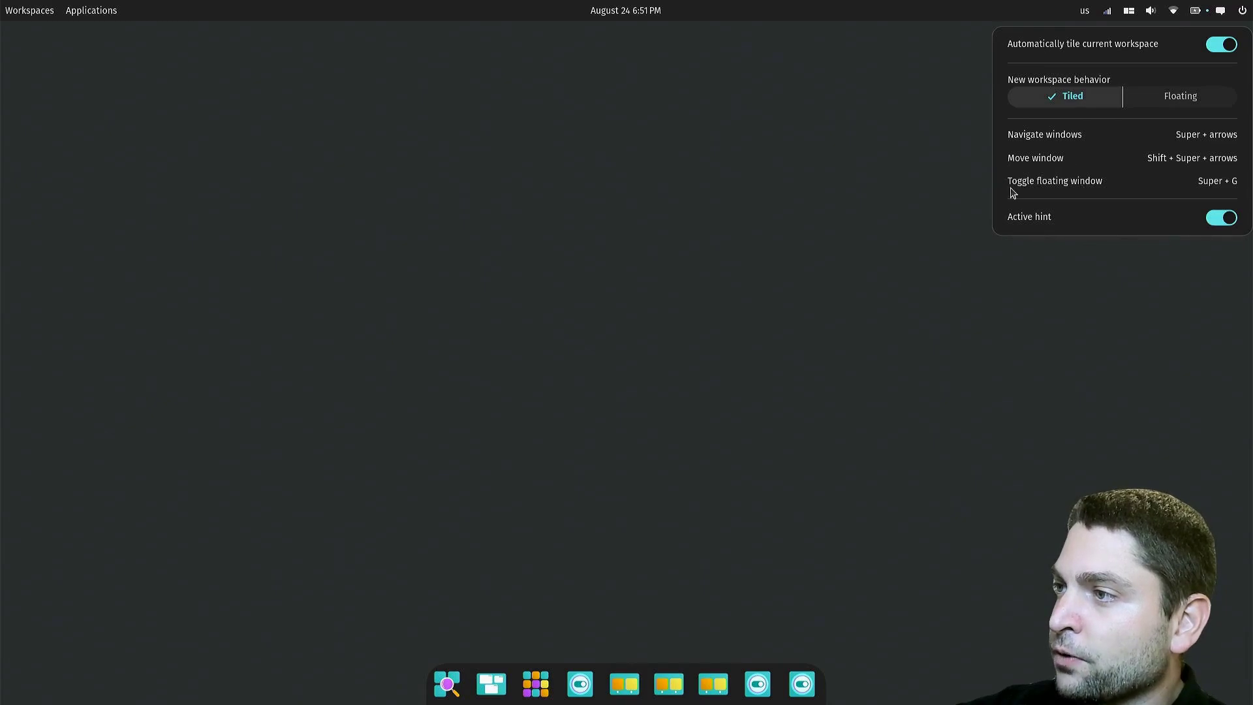
click(645, 406)
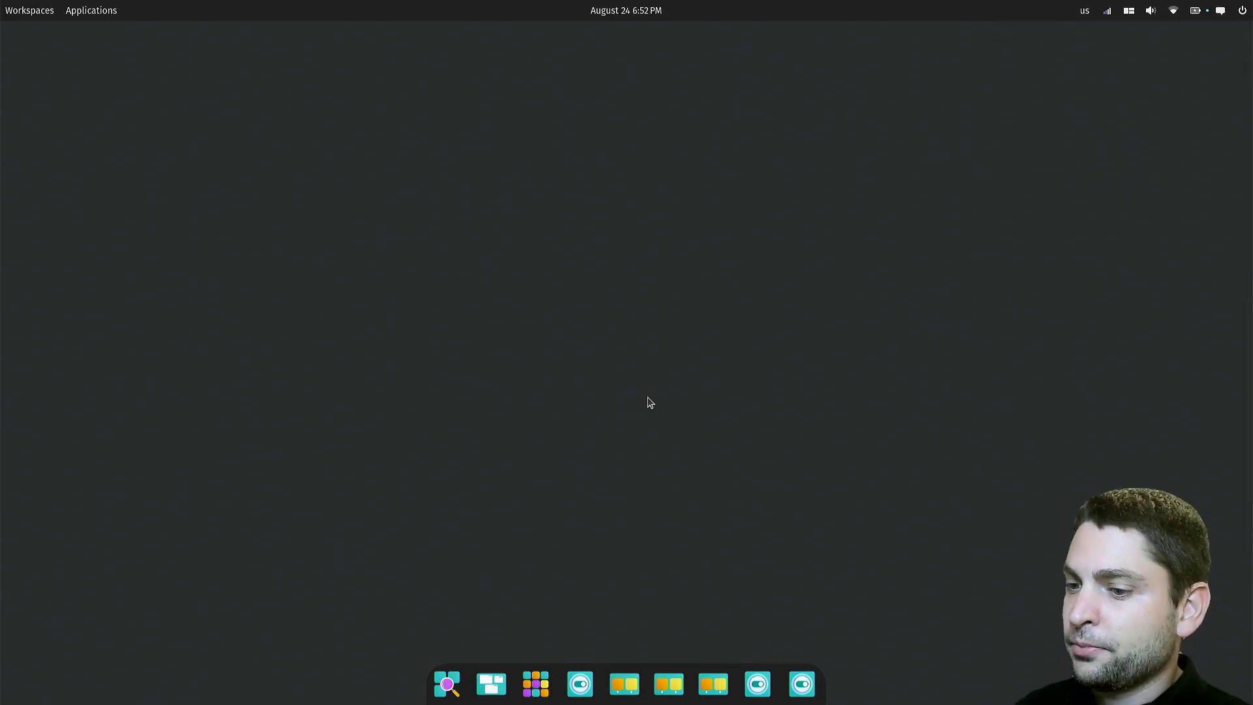
Launch COSMIC Files by searching 'file' in the launcher.
key(super)
text(file)
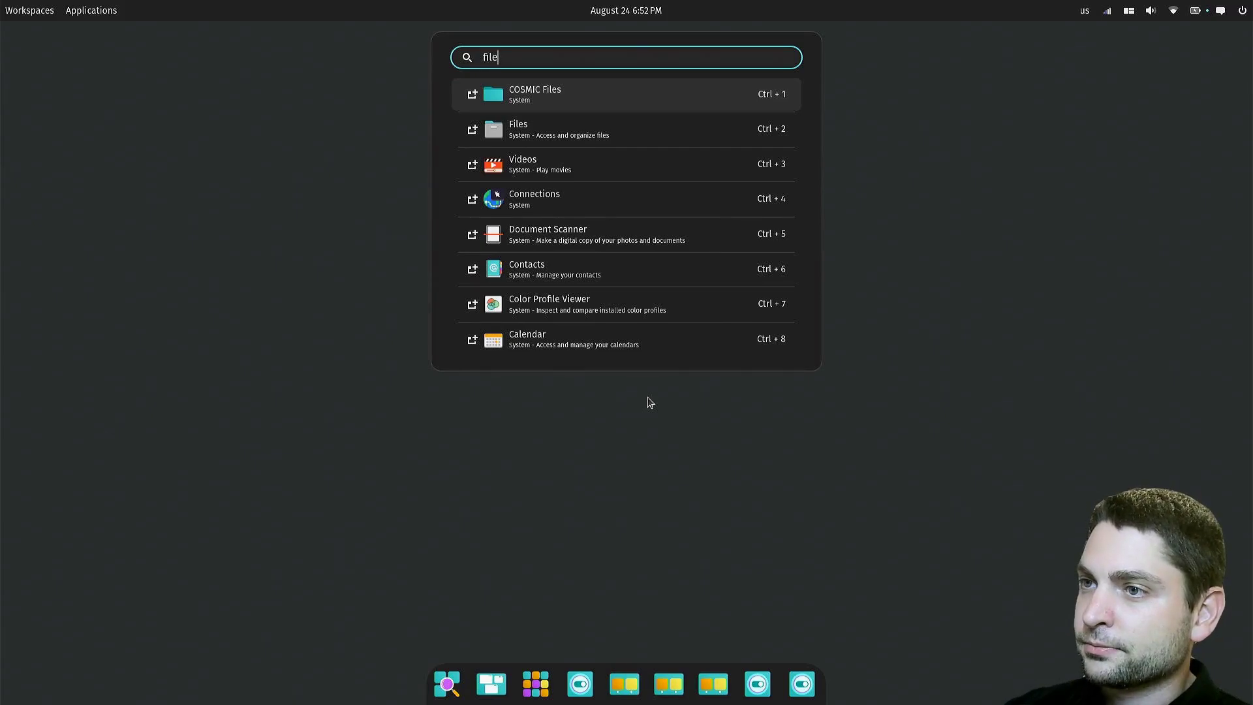
key(Return)
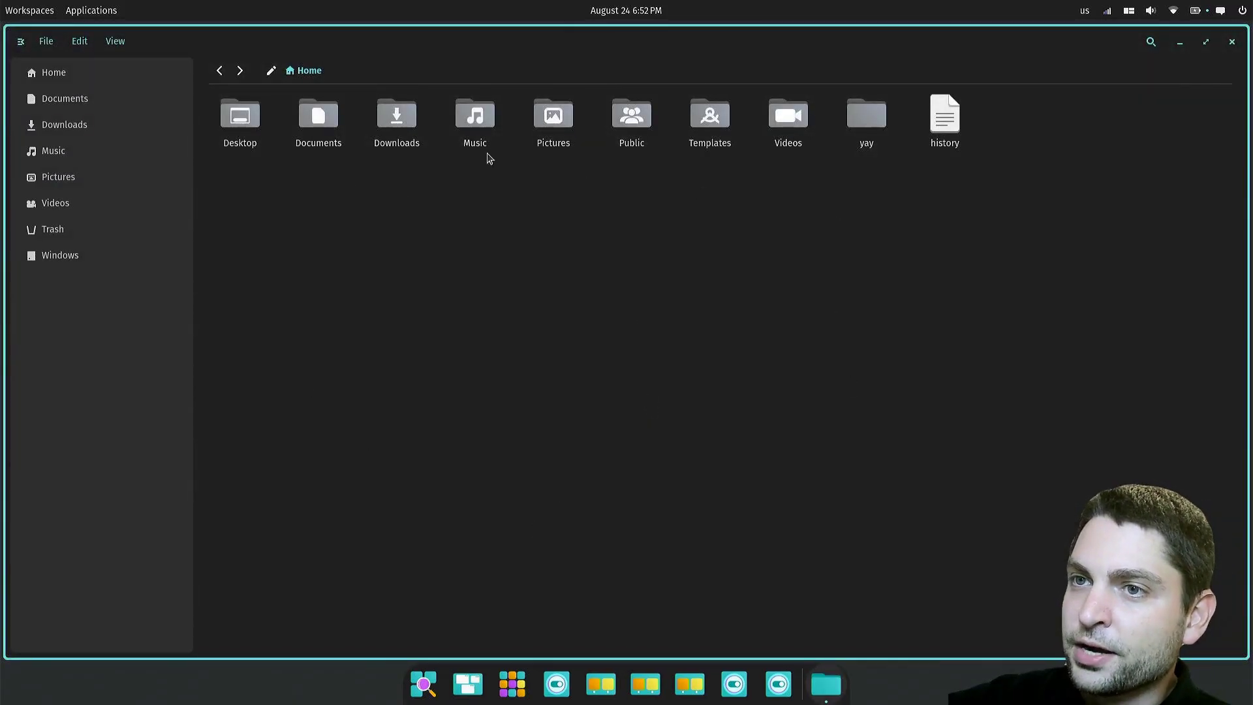
Switch the Home folder to List view and show hidden files.
click(128, 43)
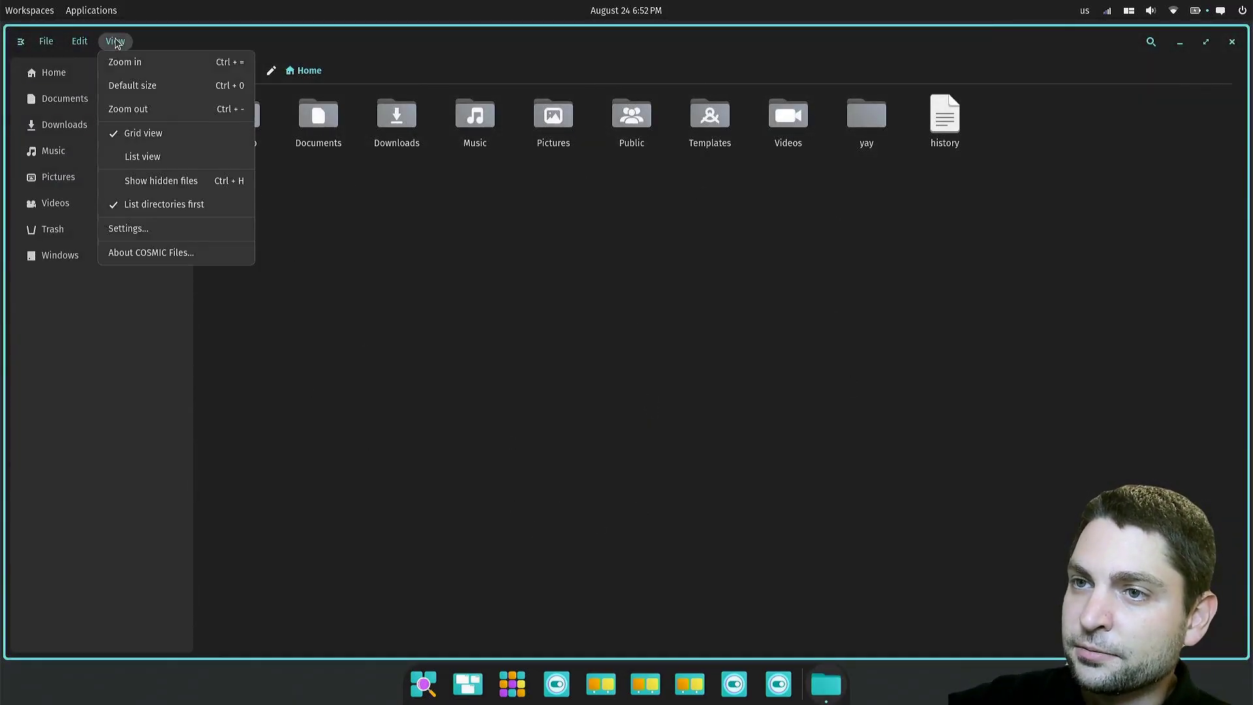
click(190, 163)
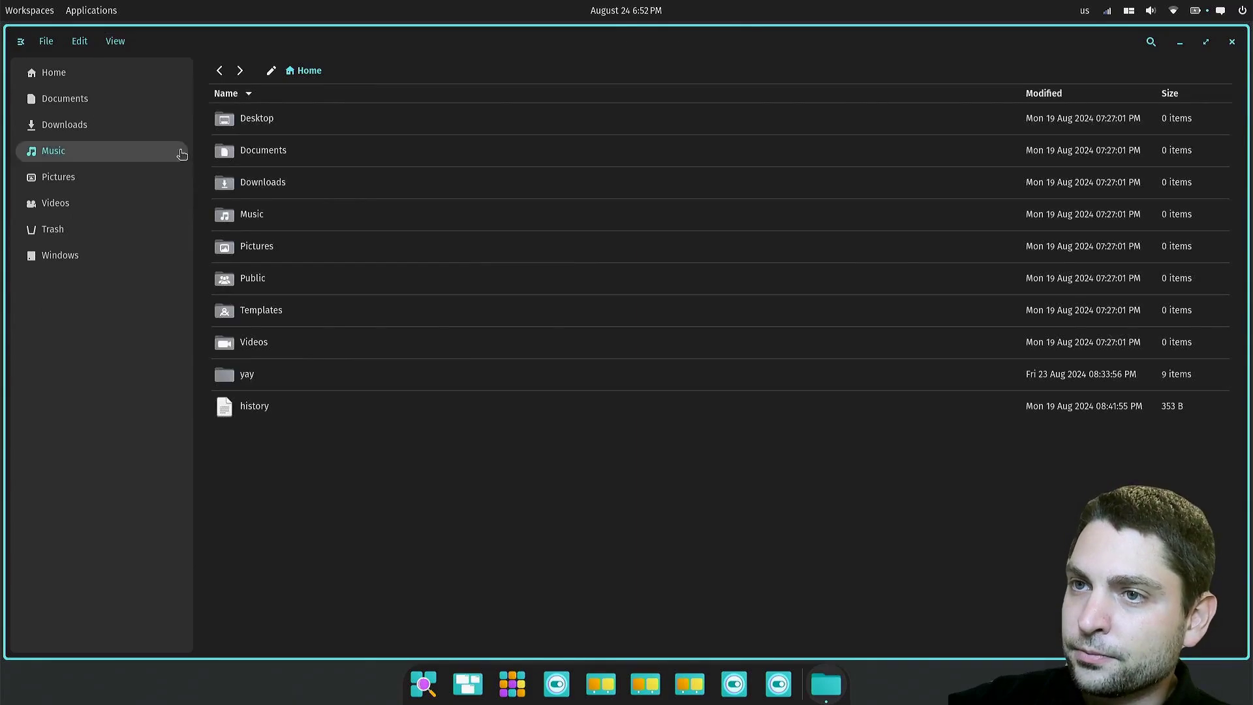
click(120, 46)
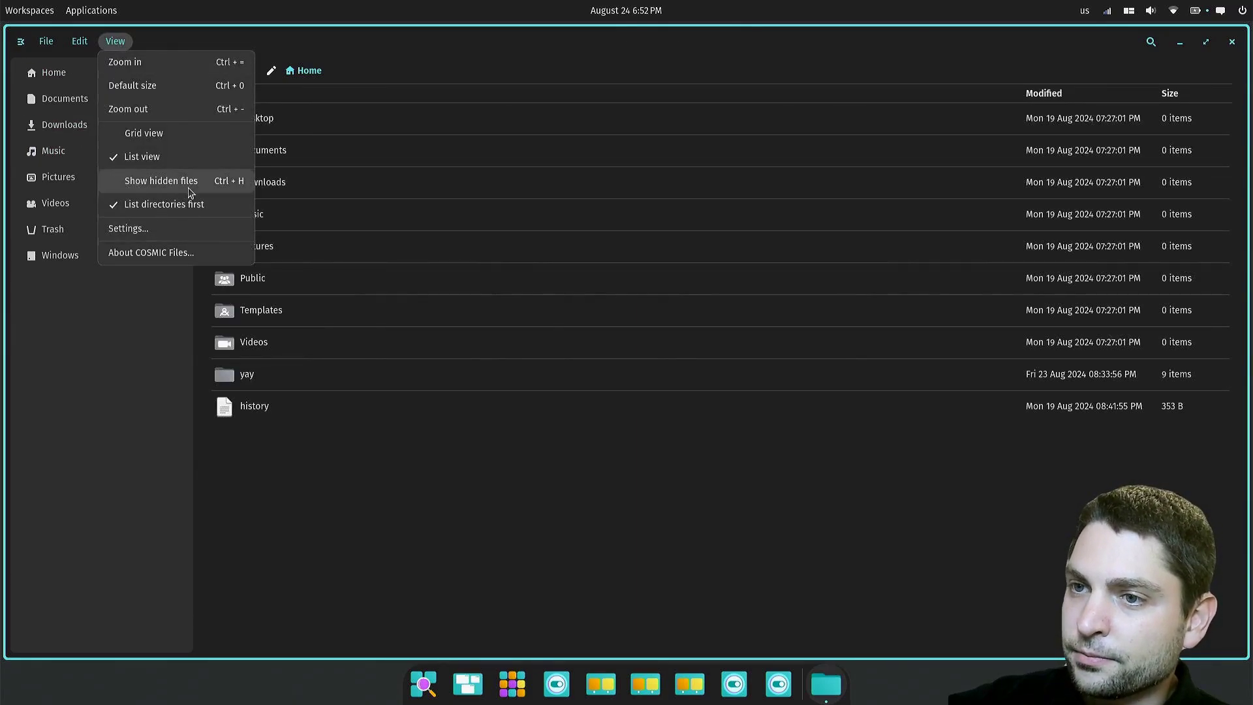
click(160, 181)
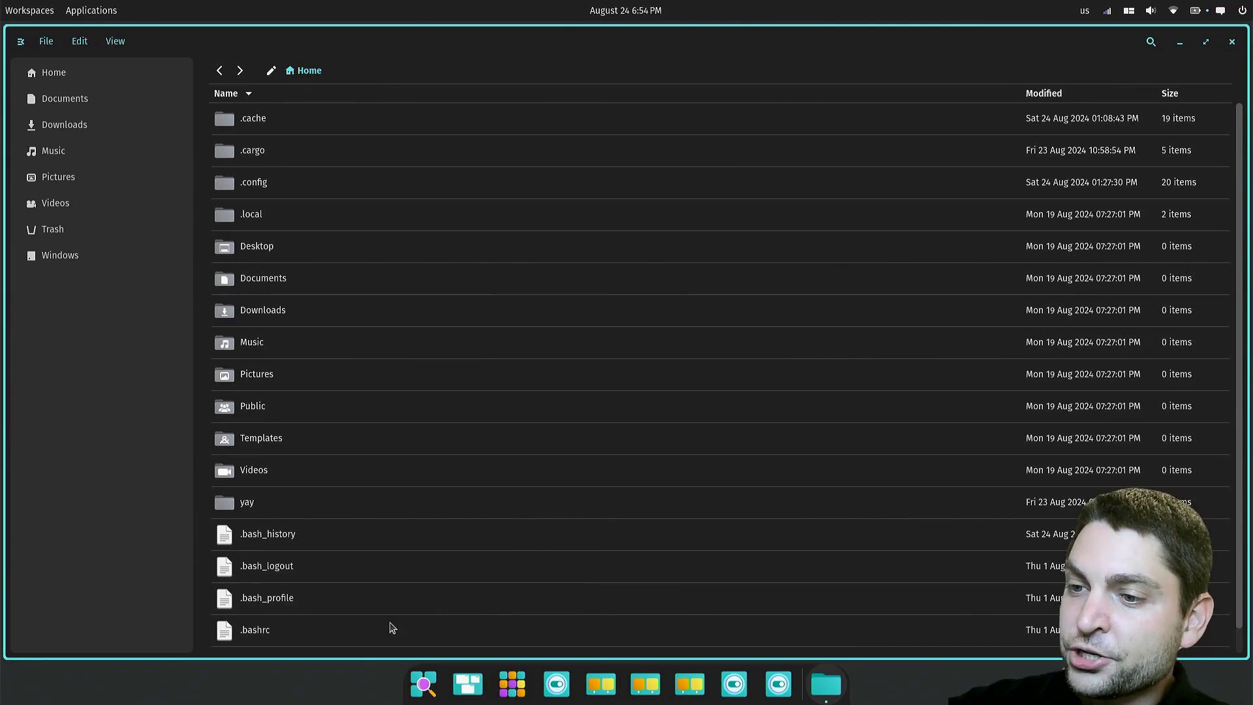
Open .bashrc in COSMIC Text Editor and briefly view its Git management panel.
right_click(245, 632)
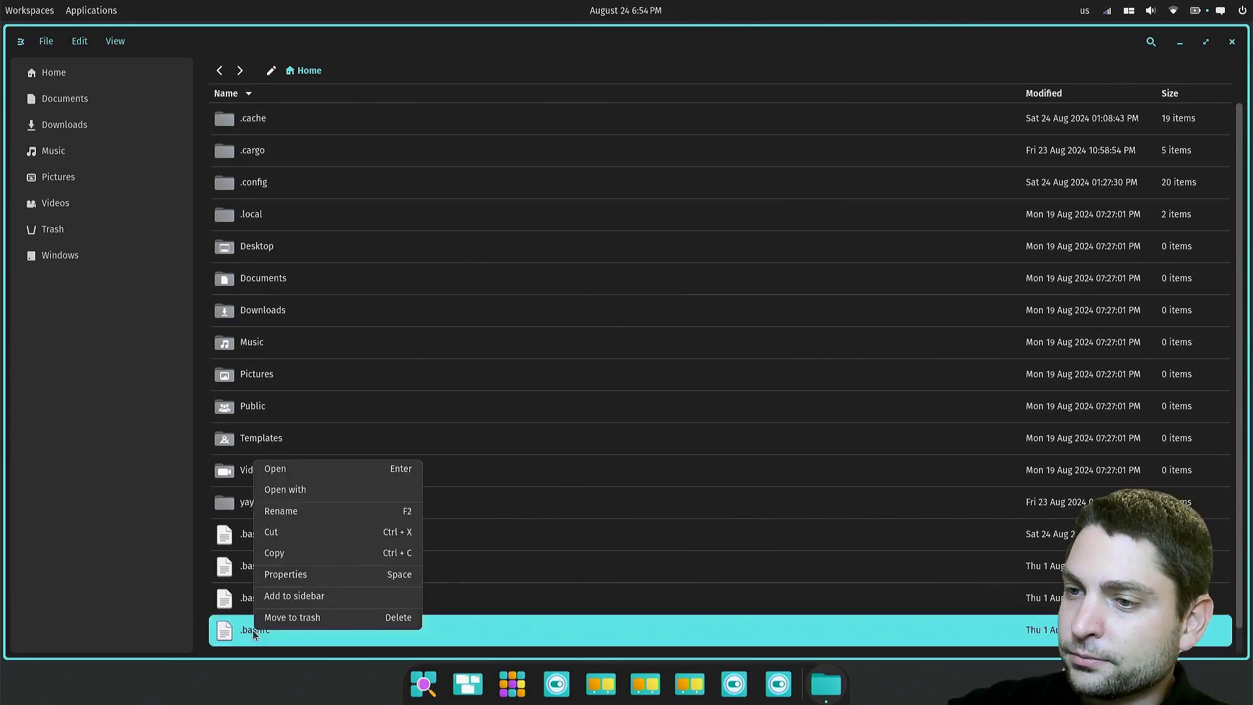
click(357, 471)
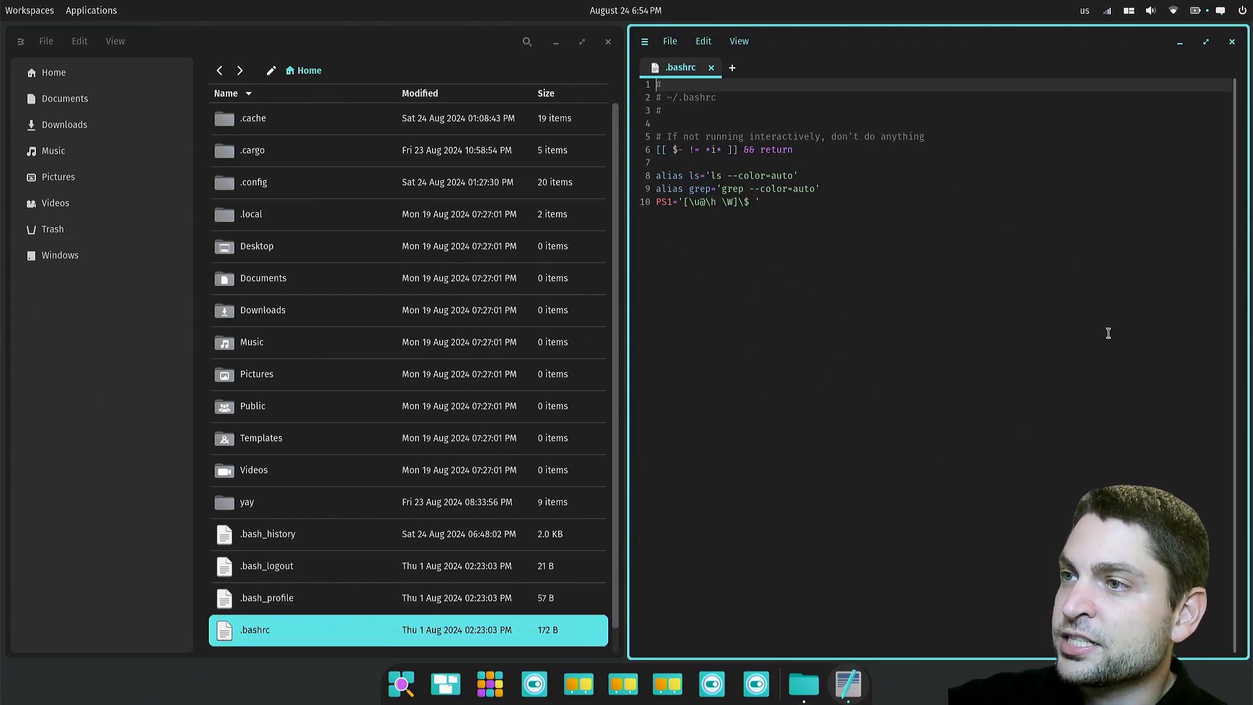
click(670, 42)
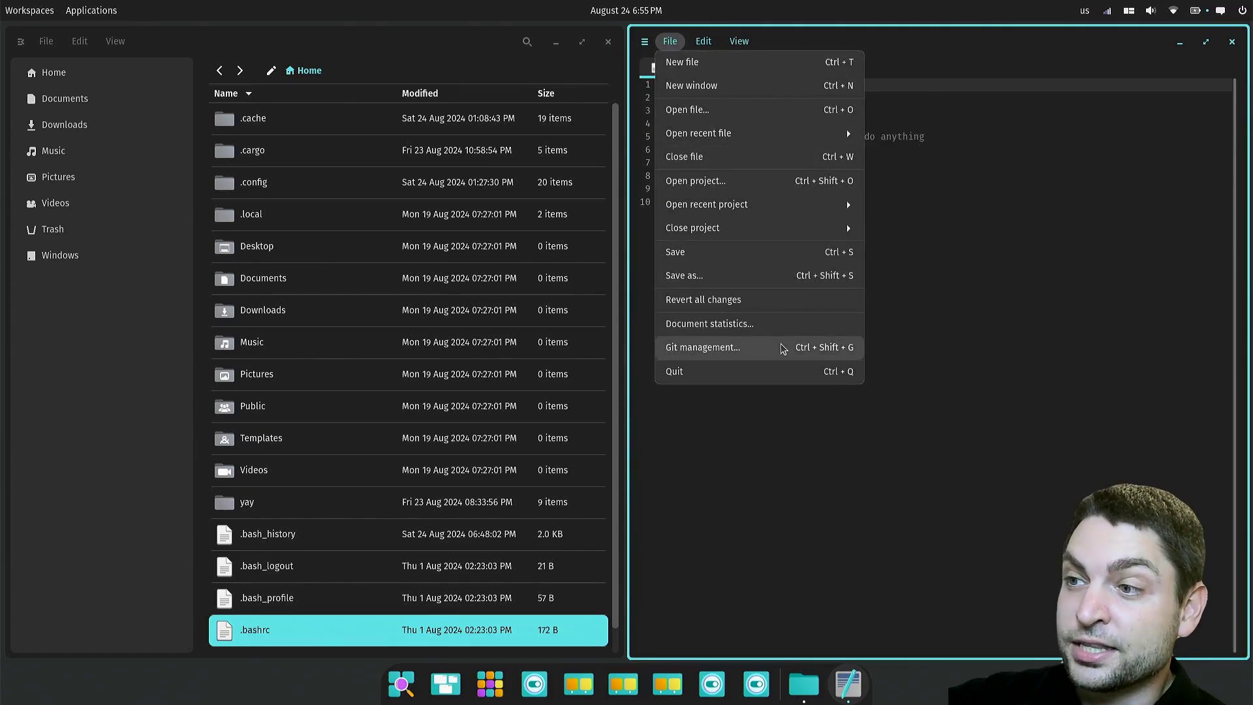
click(801, 360)
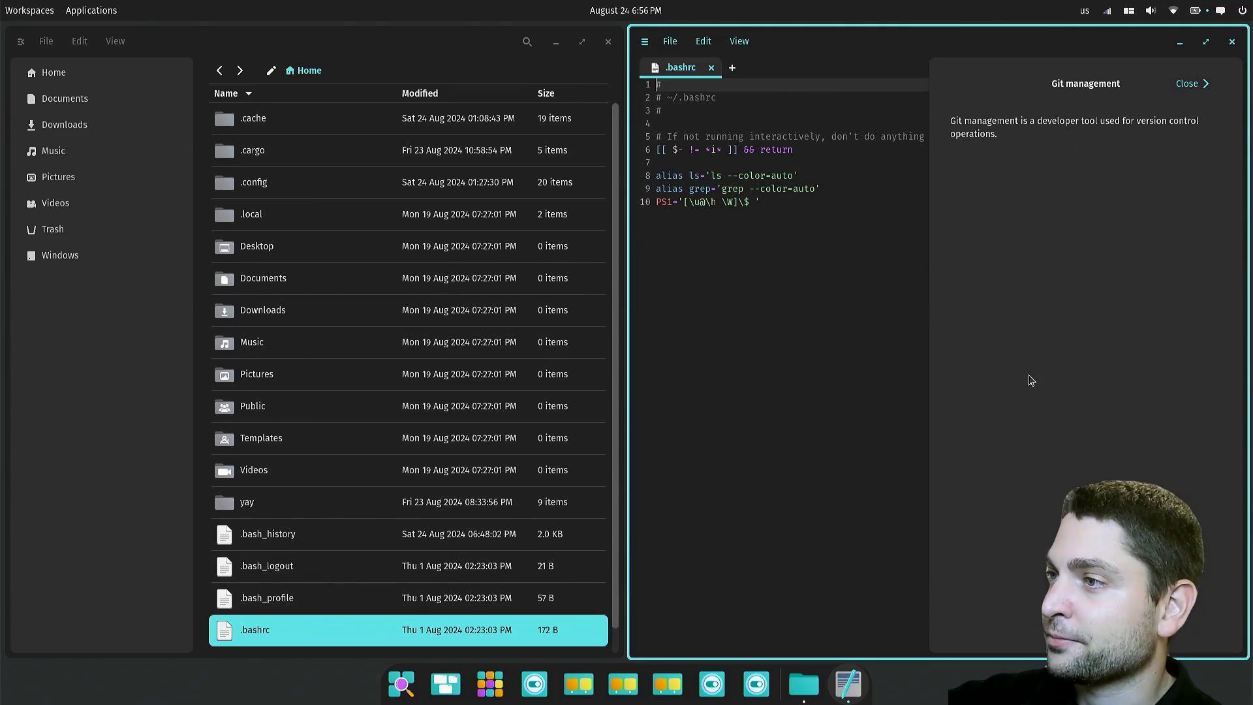
click(1195, 88)
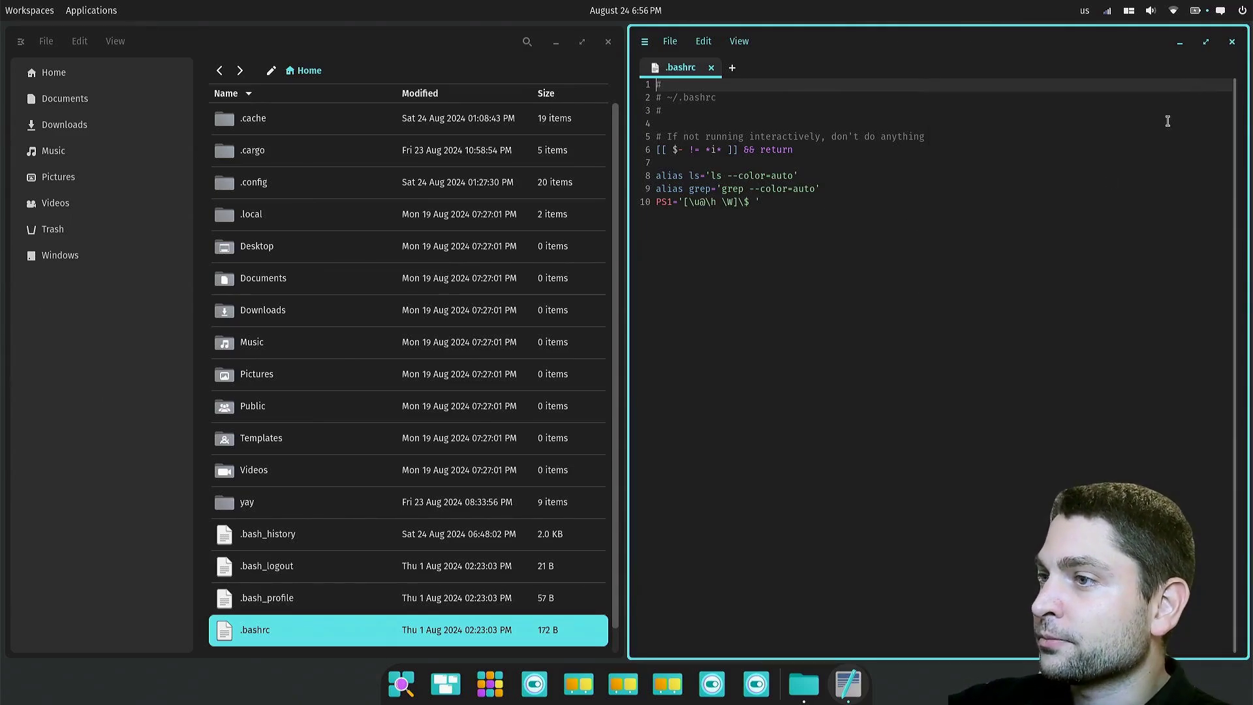
Launch COSMIC Terminal and cycle focus among the three tiled windows.
key(super)
text(term)
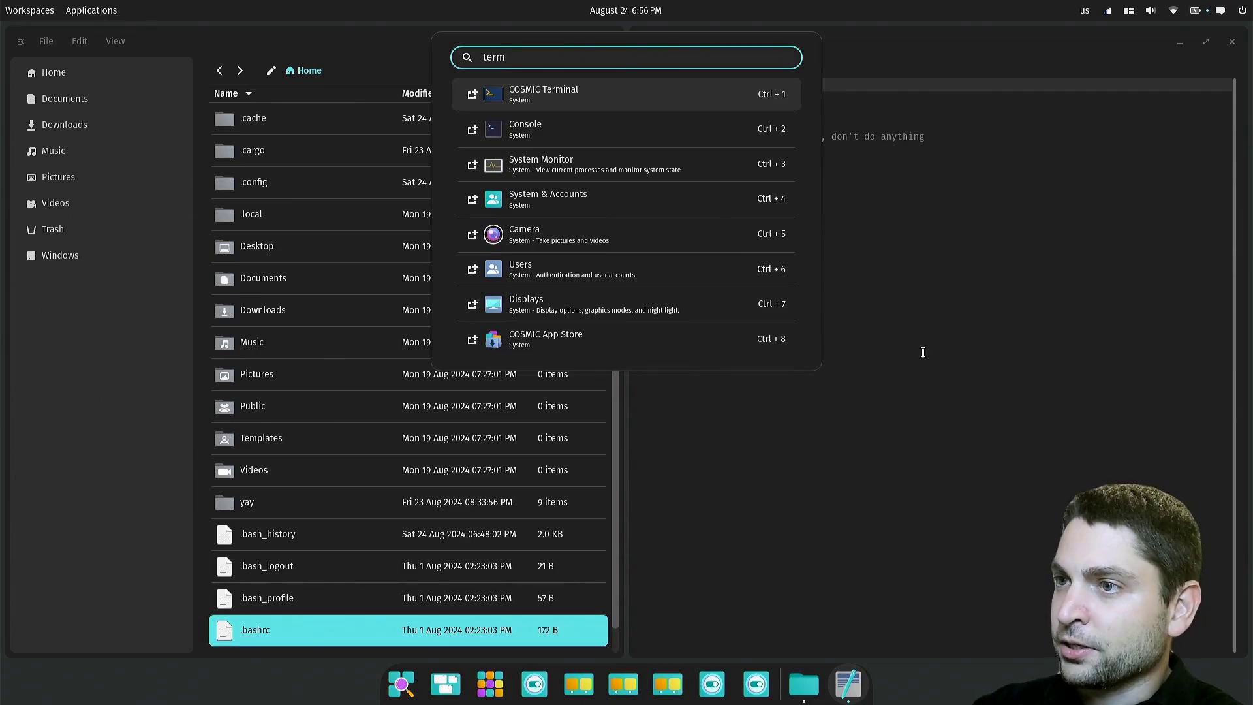
key(Return)
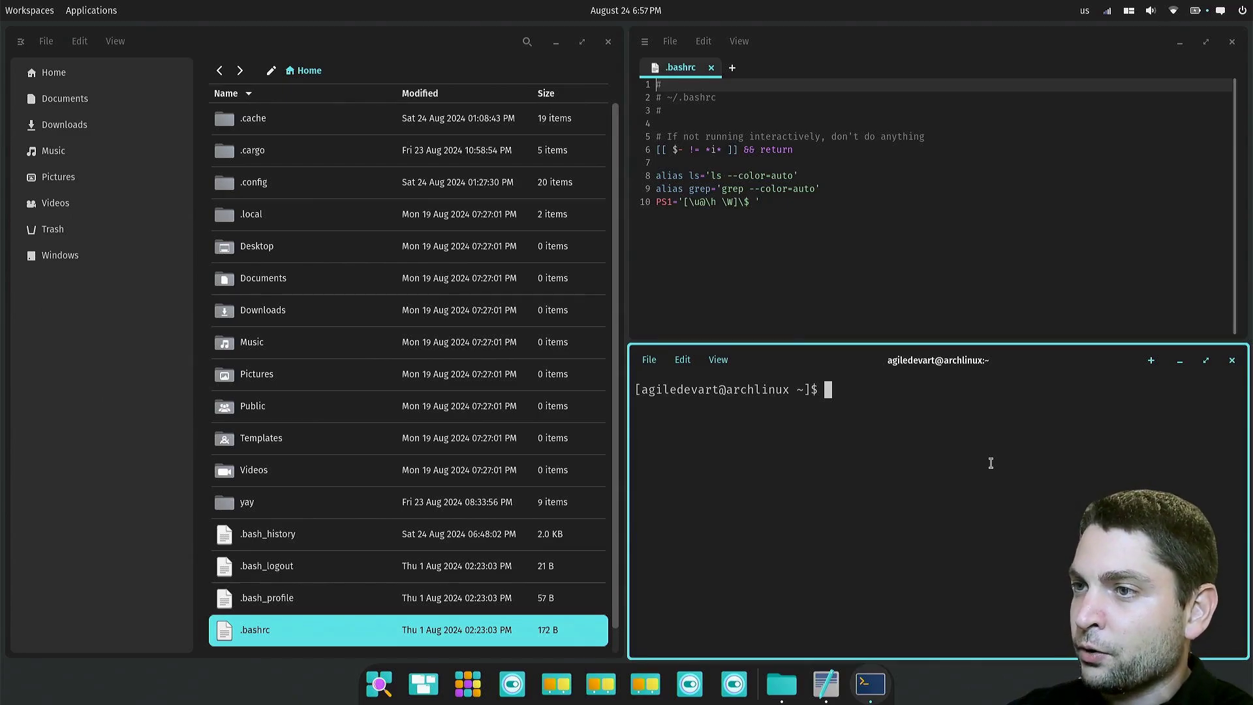
key(super+Left)
key(super+Right)
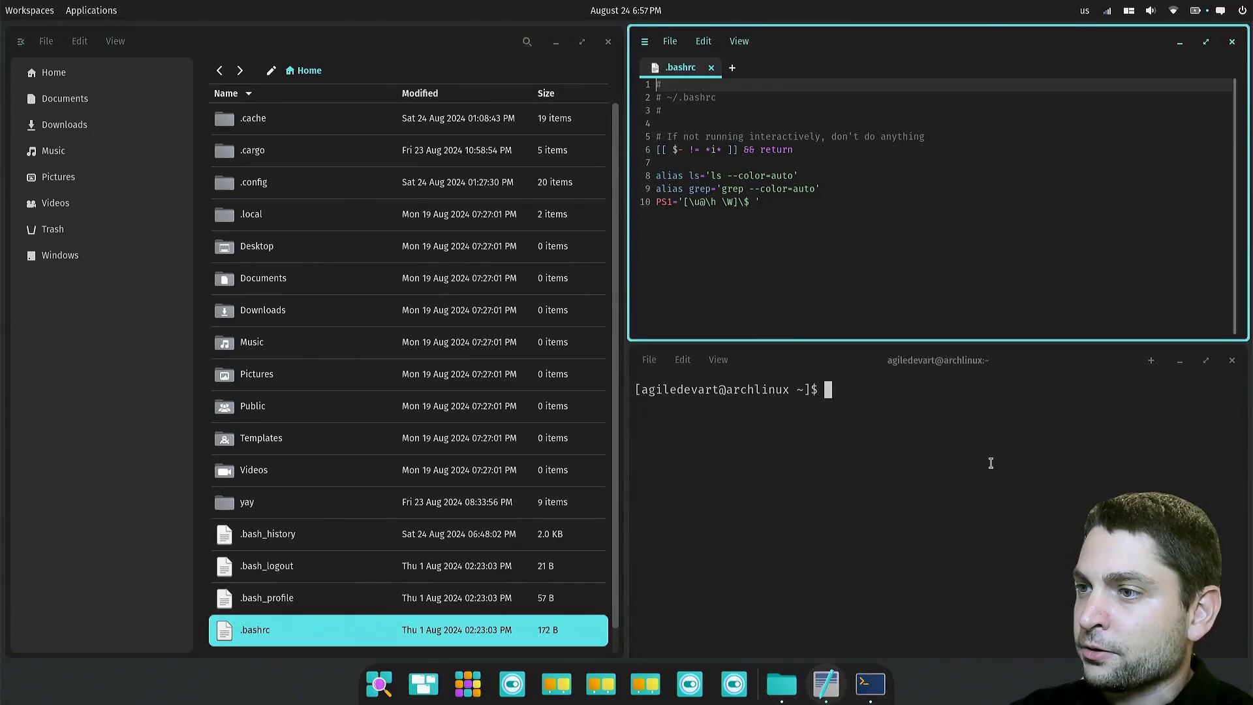
key(super+Down)
key(super+Left)
key(super+Right)
key(super+Down)
key(super+Left)
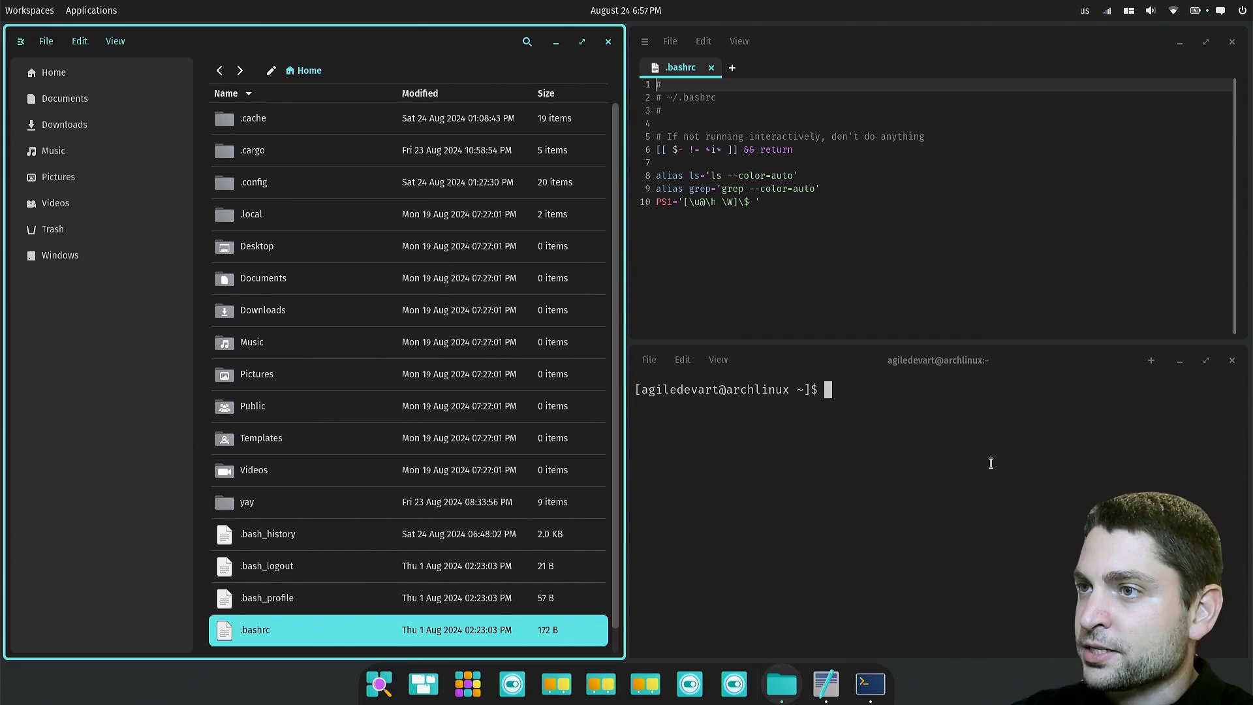
Rearrange tiles into three columns: terminal left, editor middle, file manager right.
key(super+shift+Up)
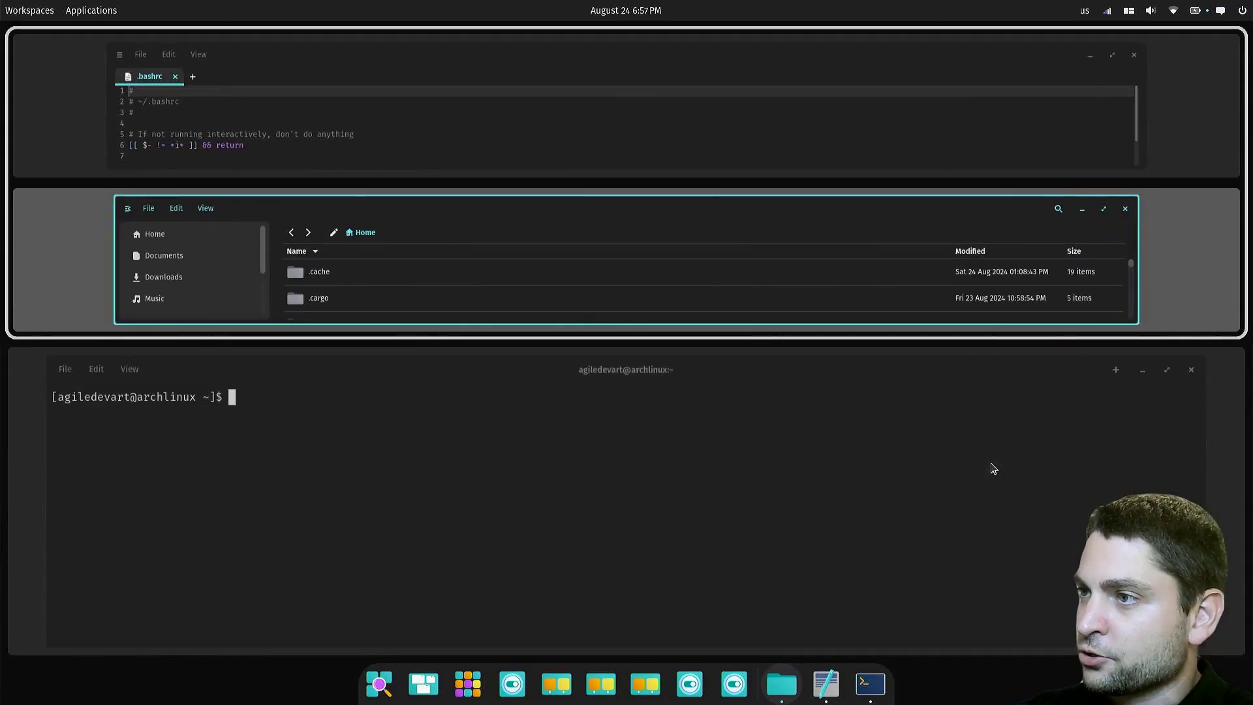
key(super+o)
key(super+Down)
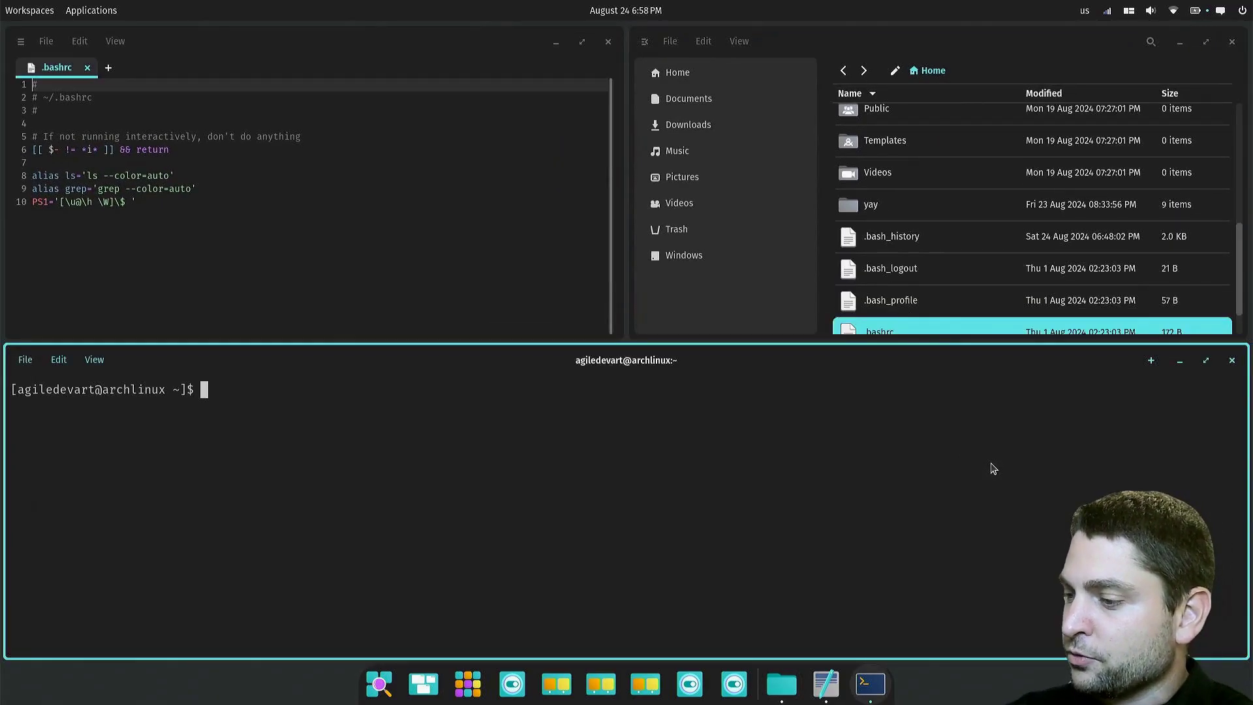
key(super+shift+Left)
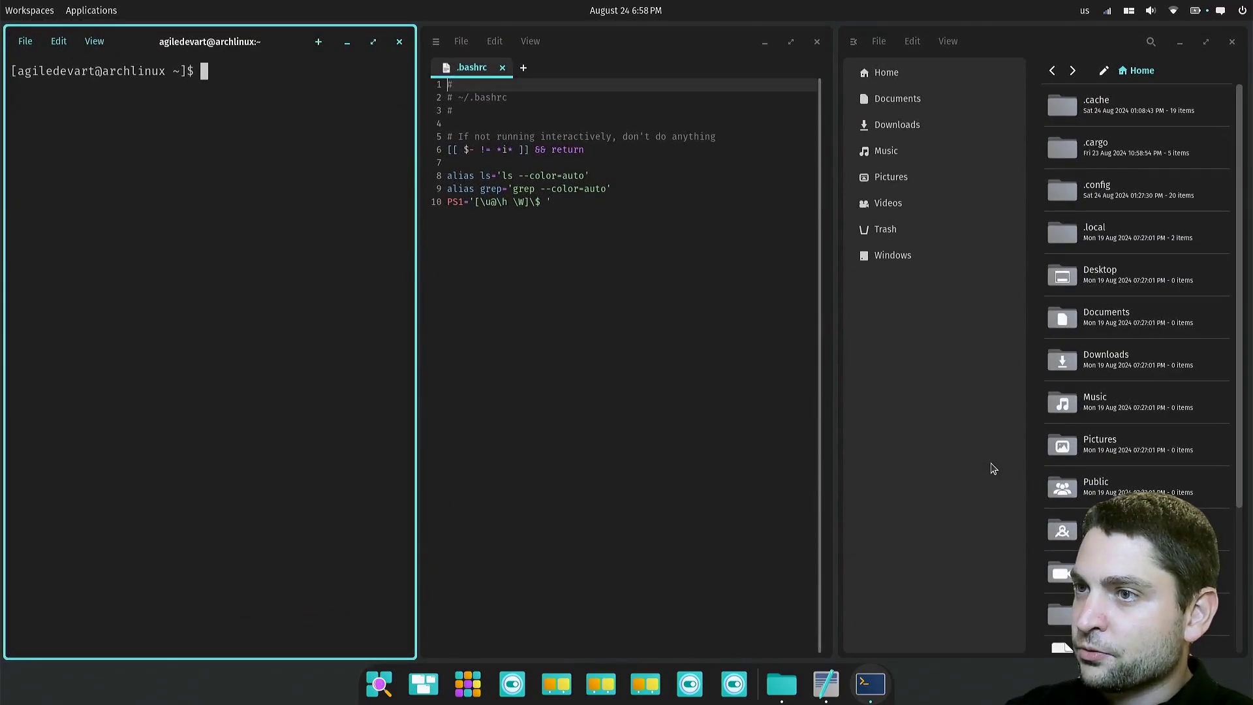
key(super+Right)
key(super+Right)
key(super+Left)
key(super+Left)
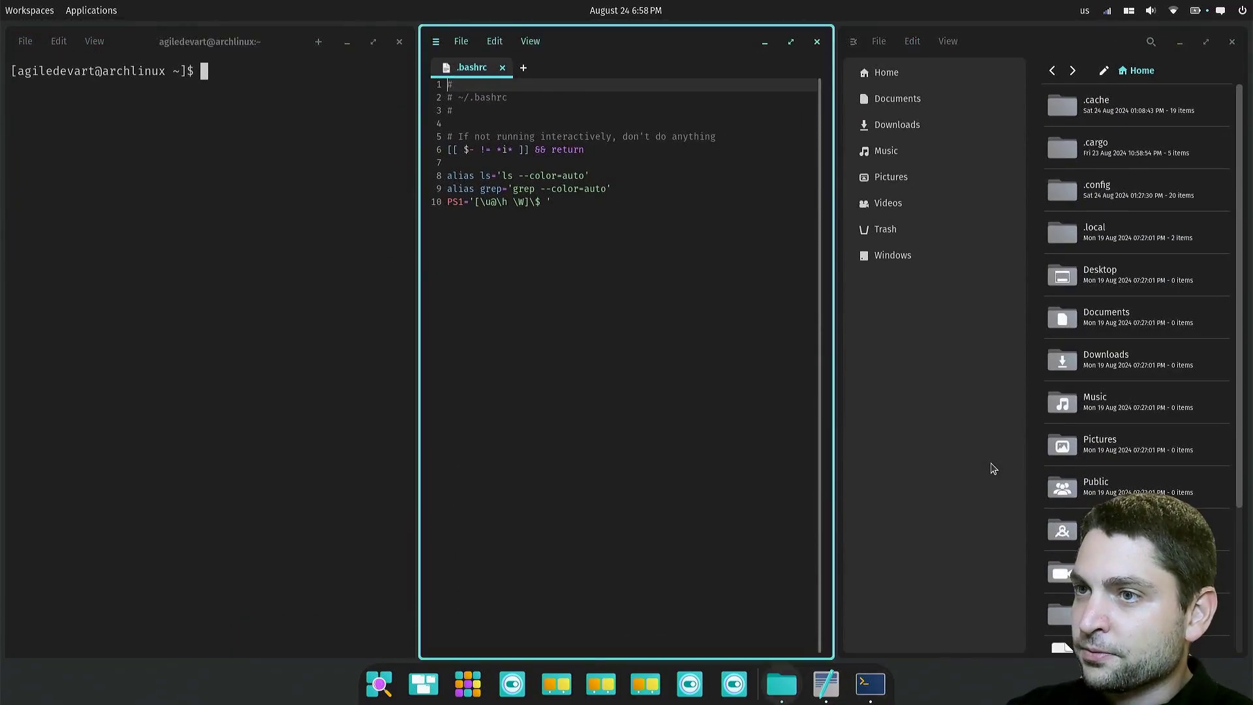
key(super+shift+Right)
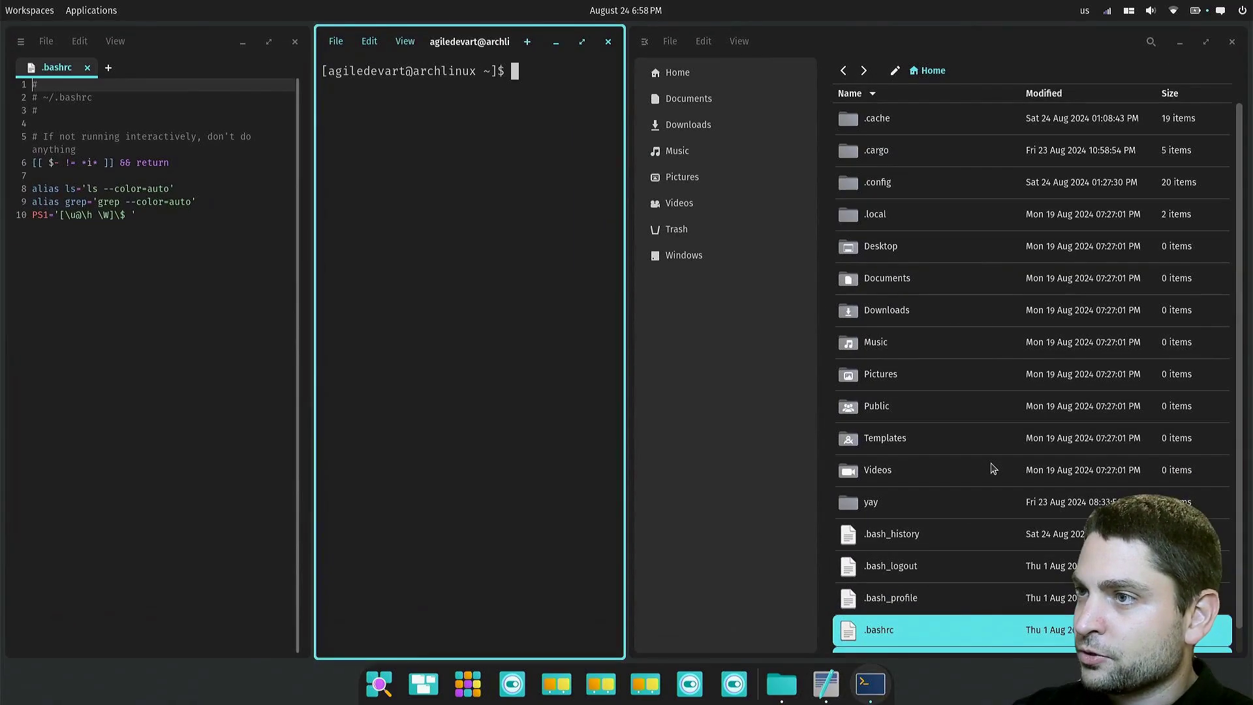
key(super+Right)
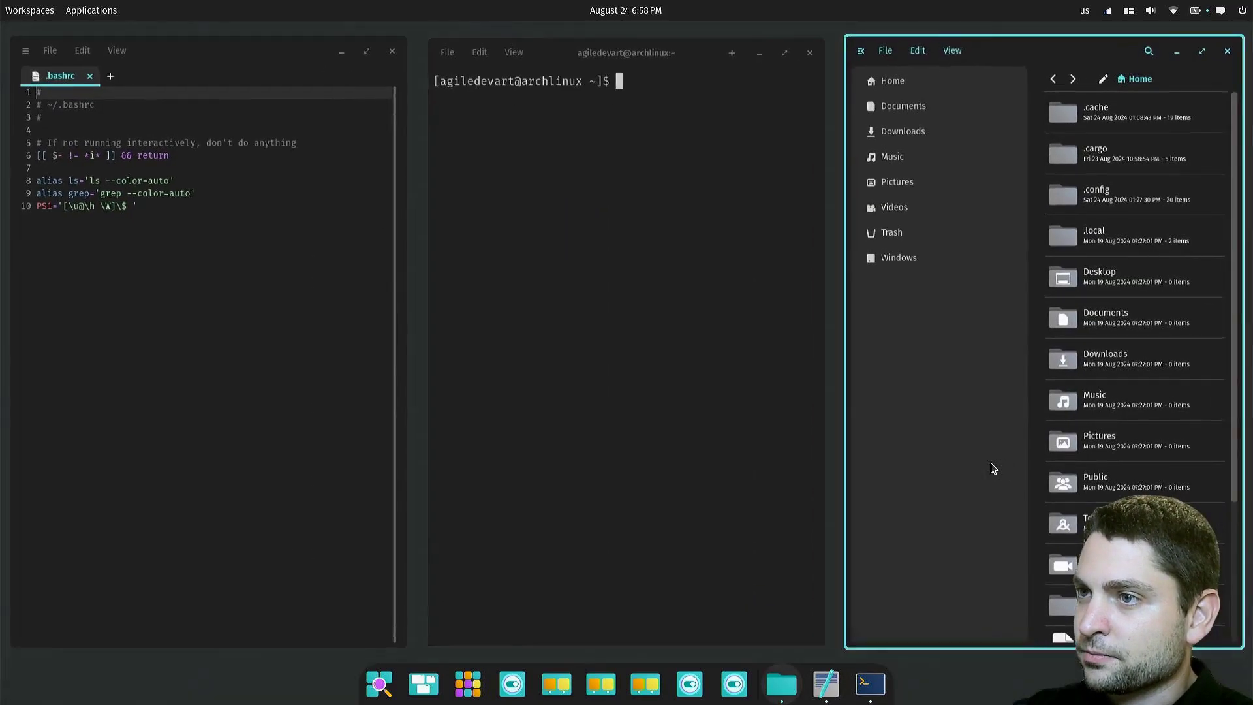
key(super+Left)
key(super+Left)
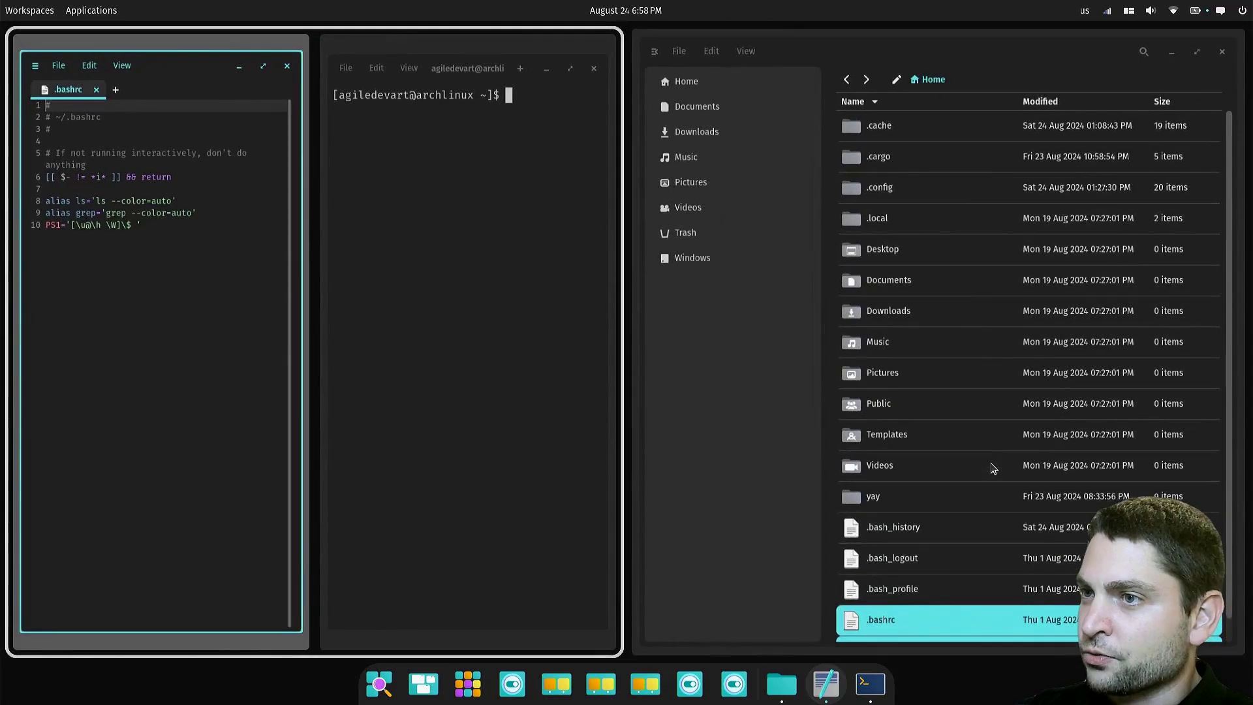
key(super+shift+Right)
key(super+Left)
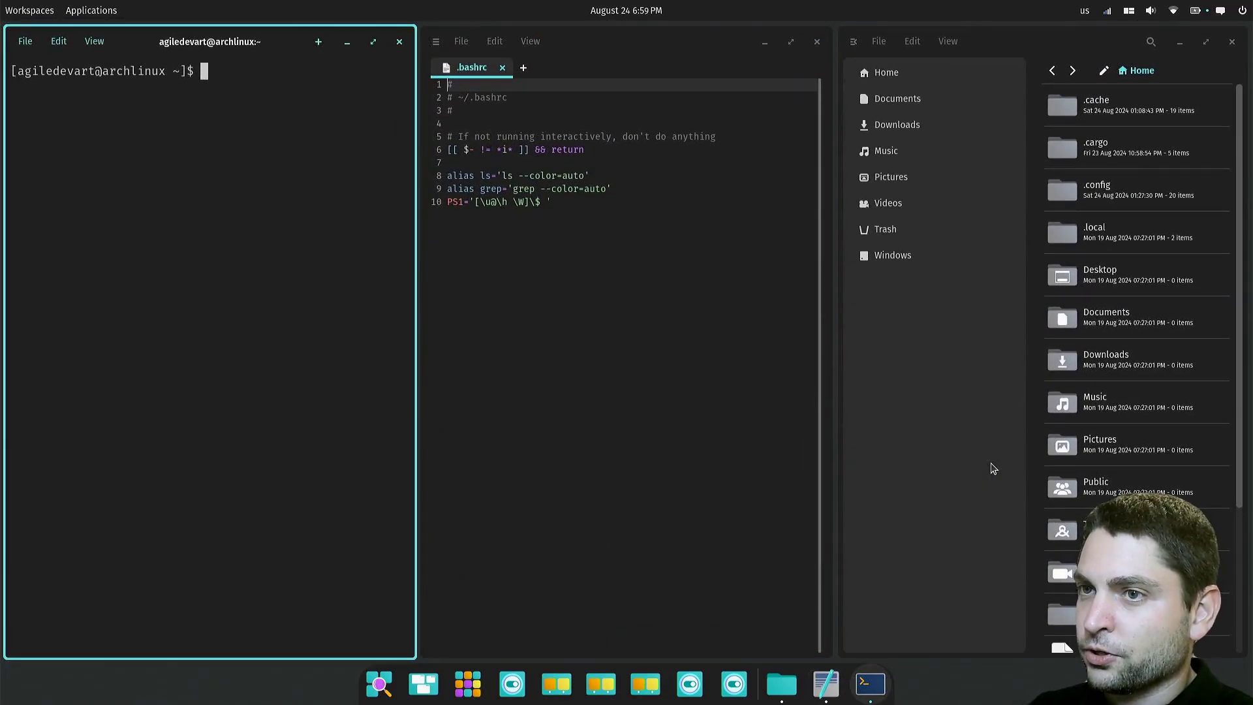
Close the terminal and launch COSMIC App Store, scrolling its Explore page.
key(super+q)
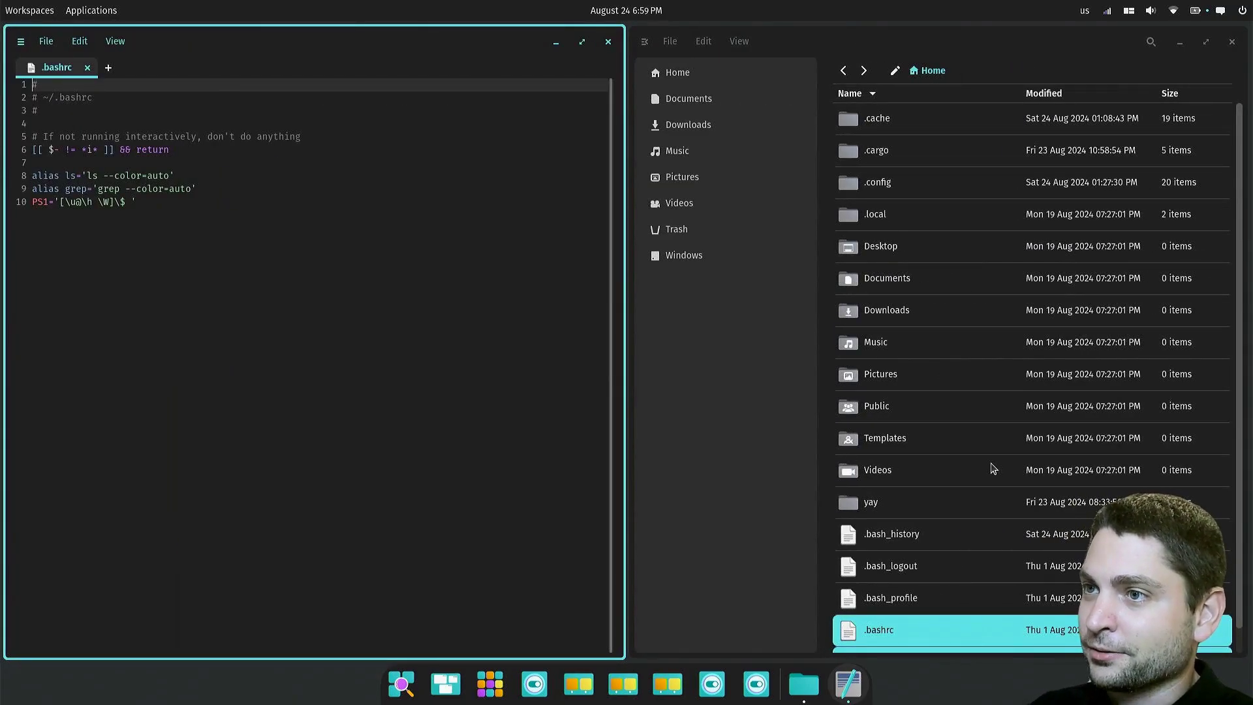
key(super)
text(store)
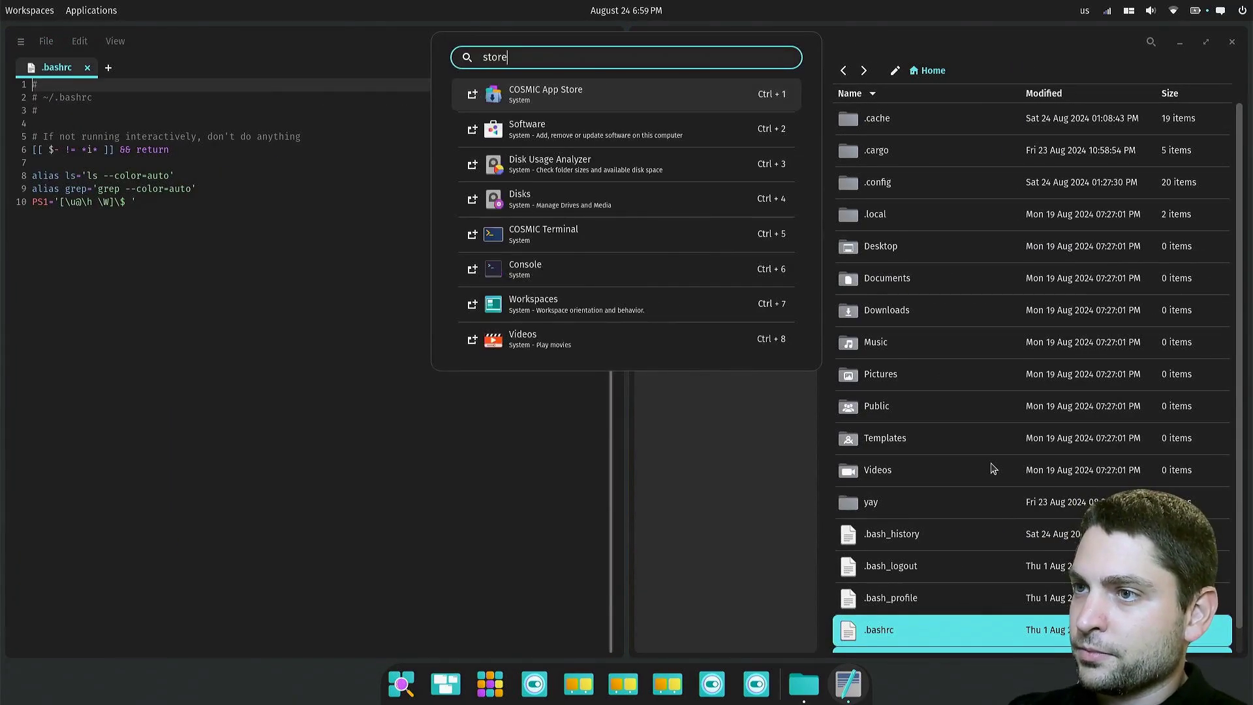
key(Return)
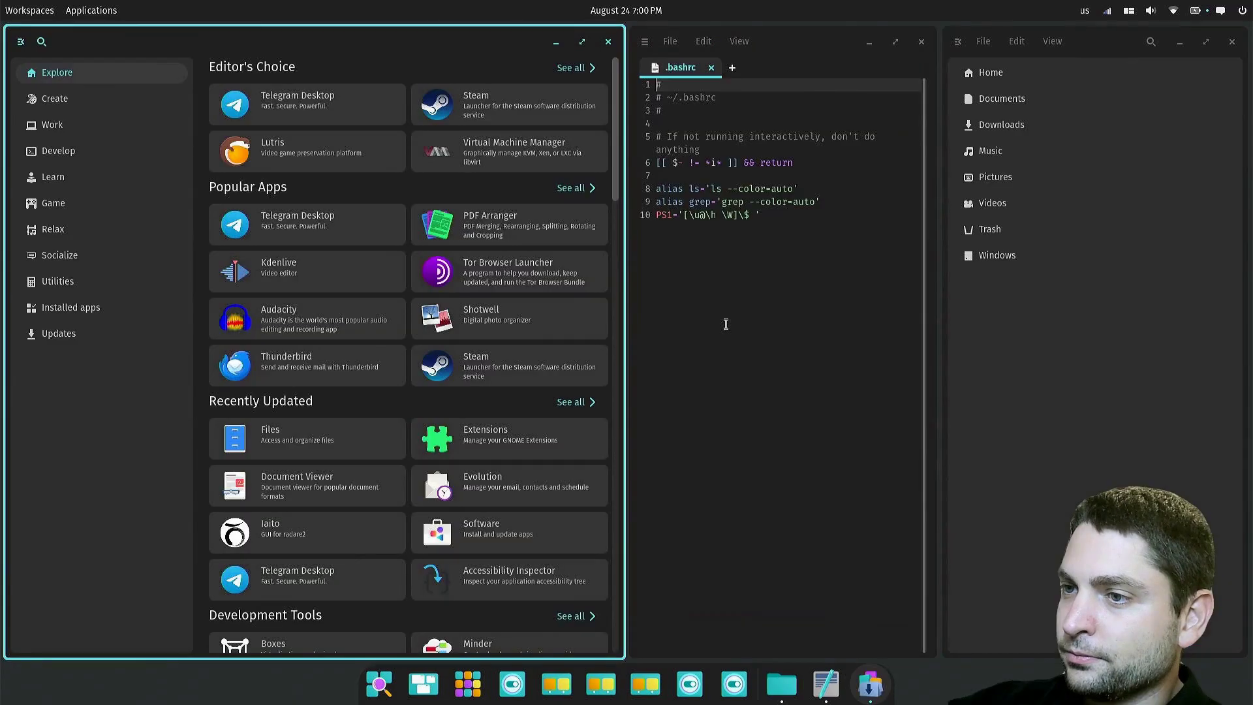
scroll(498, 234, down, 3)
scroll(498, 234, down, 10)
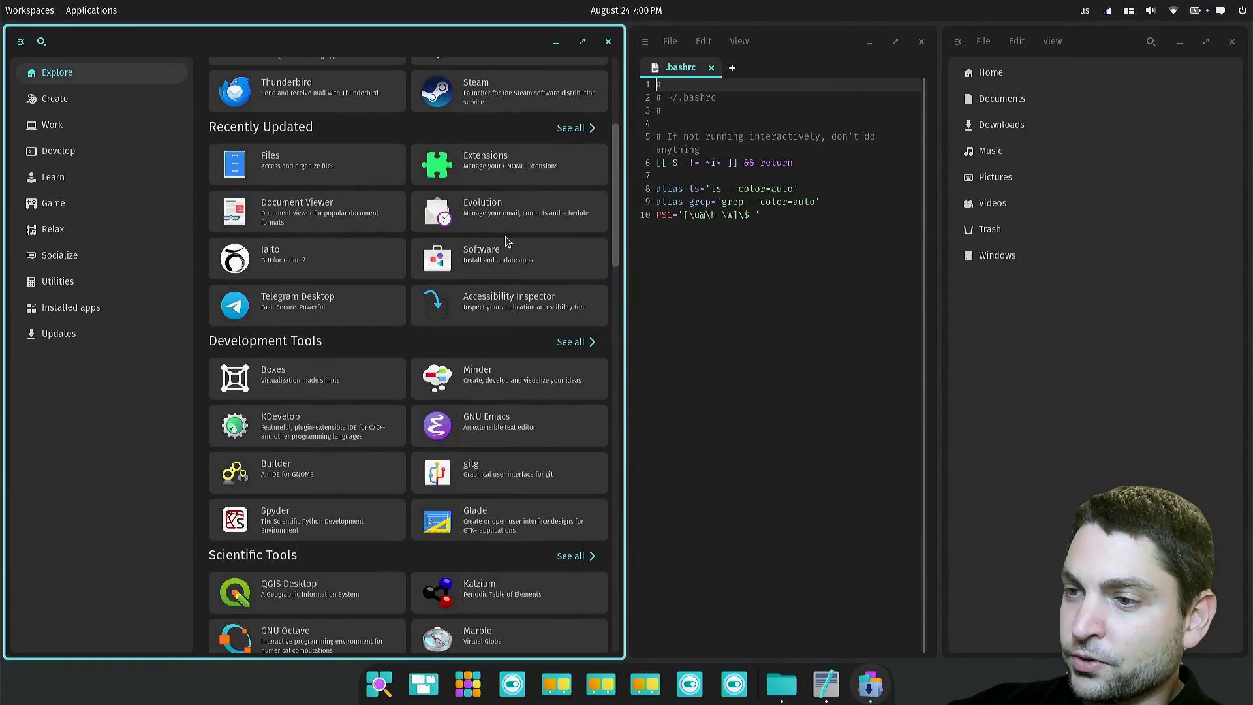
scroll(551, 329, up, 10)
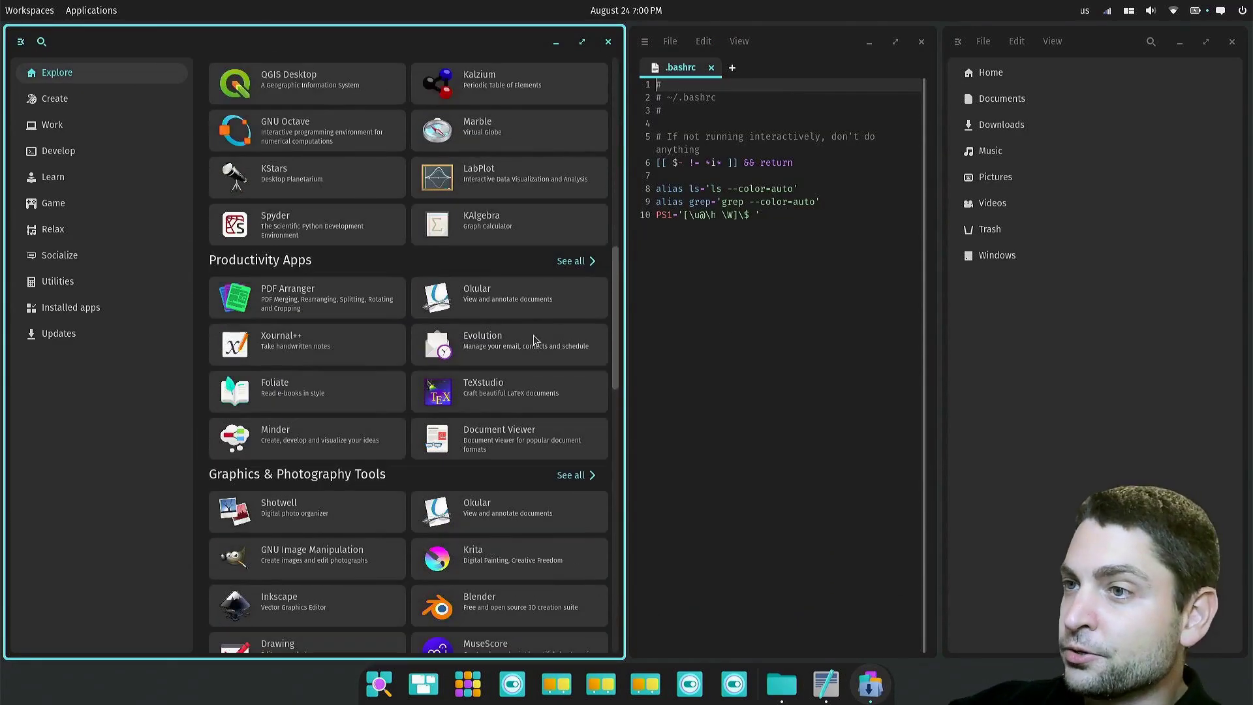
Collapse the sidebar and open the full Popular Apps list, after viewing Editor's Choice and Steam.
click(21, 42)
click(585, 69)
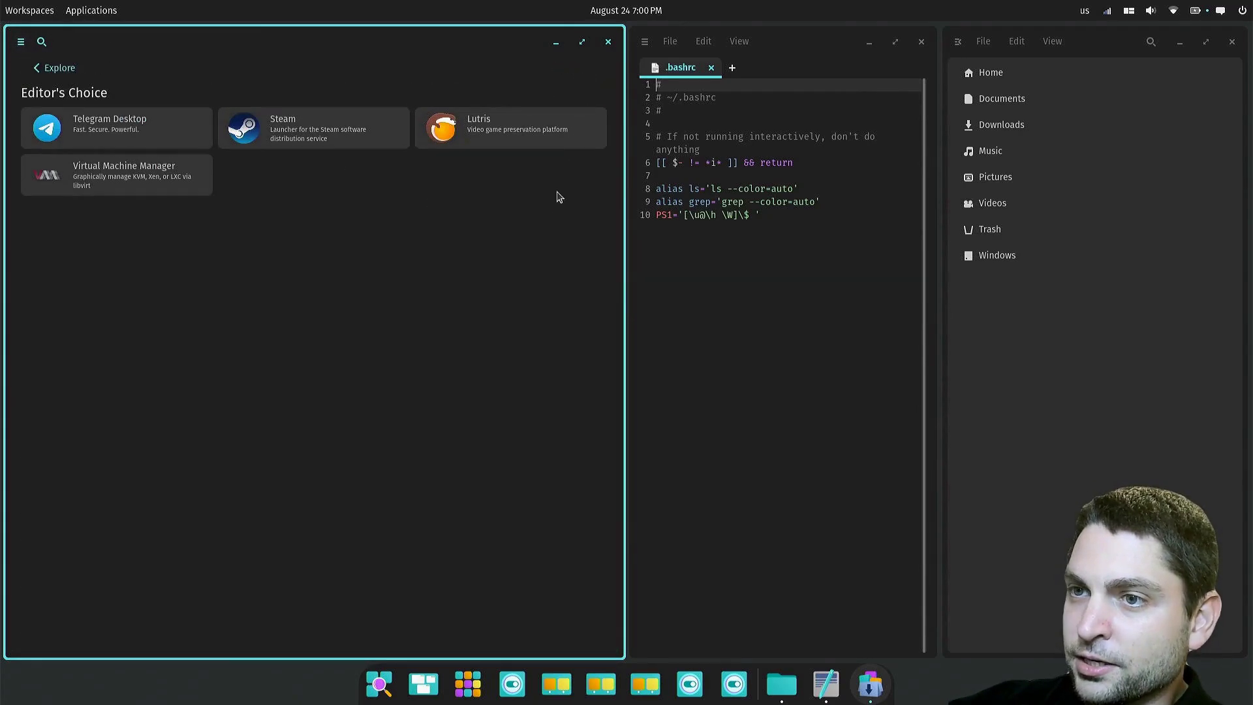
click(60, 70)
click(593, 191)
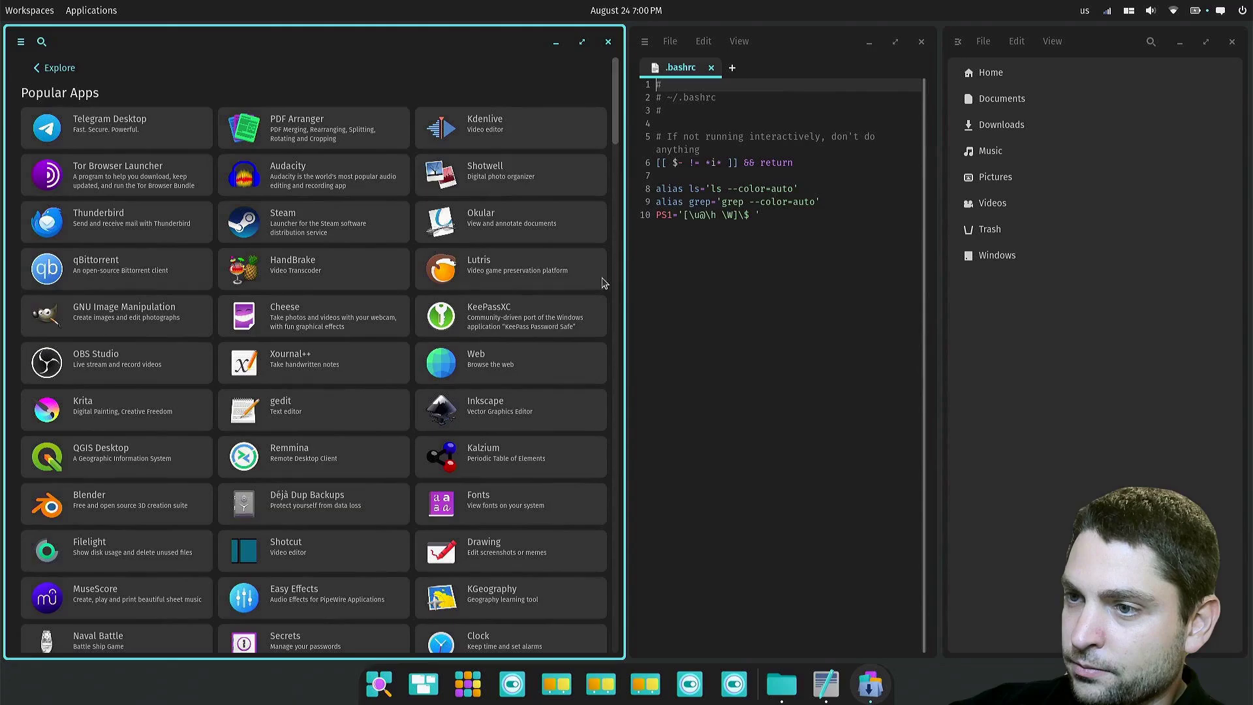
click(346, 222)
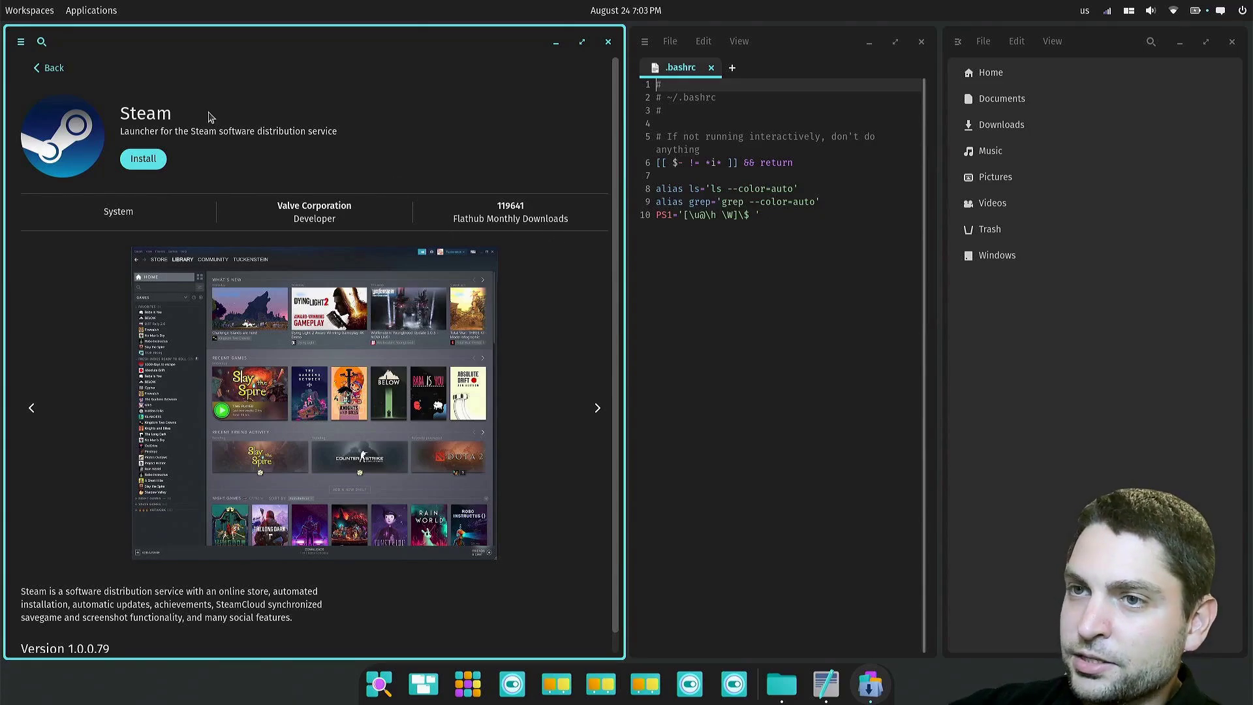
click(50, 68)
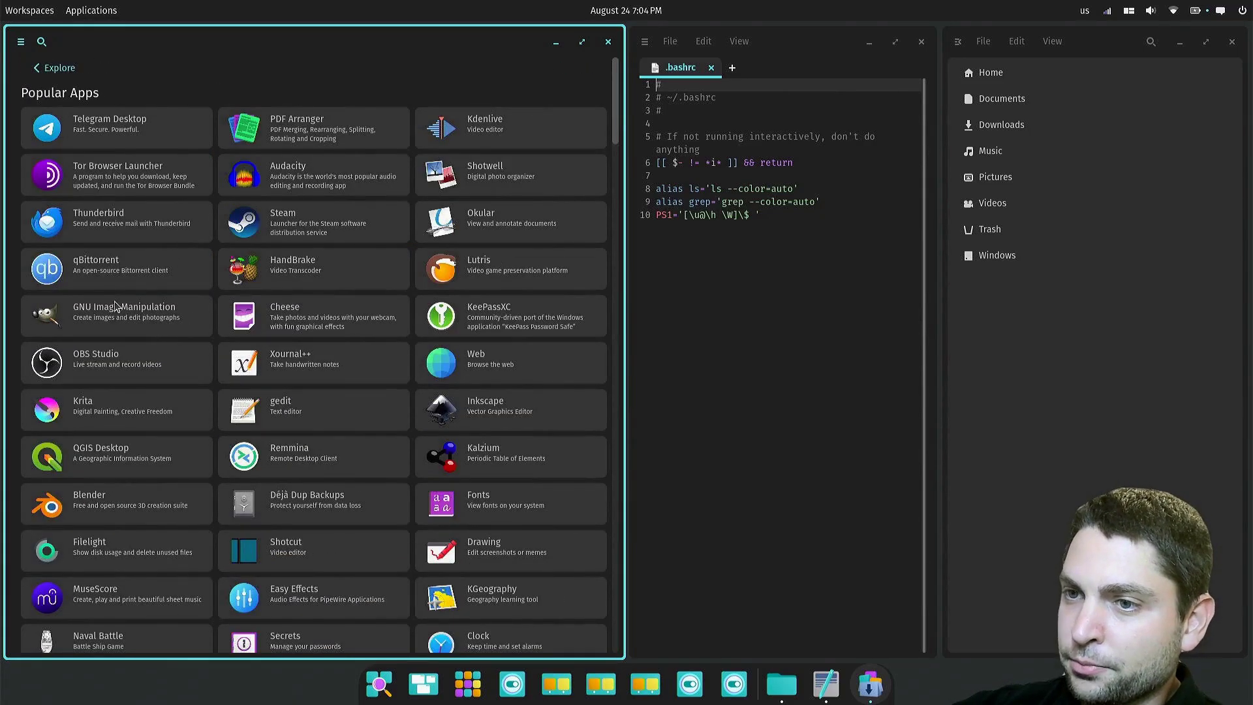
Try installing GIMP, dismiss the failure error, and return to Popular Apps.
click(115, 317)
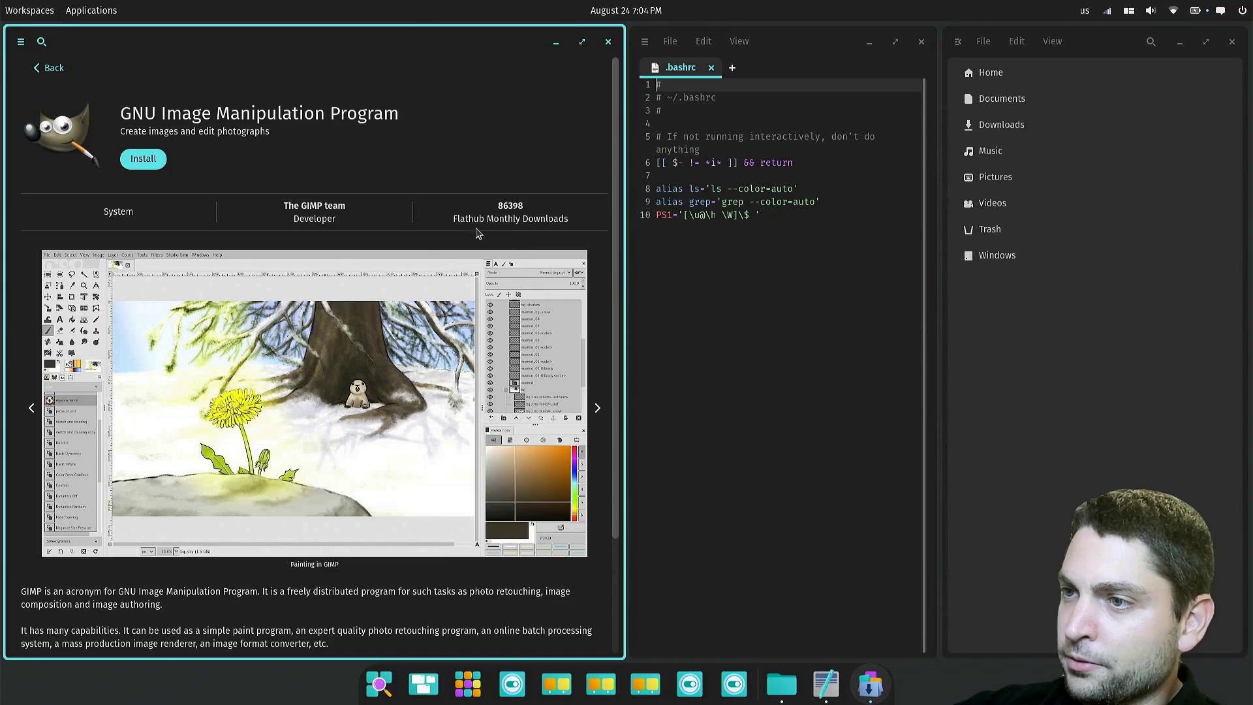
click(156, 162)
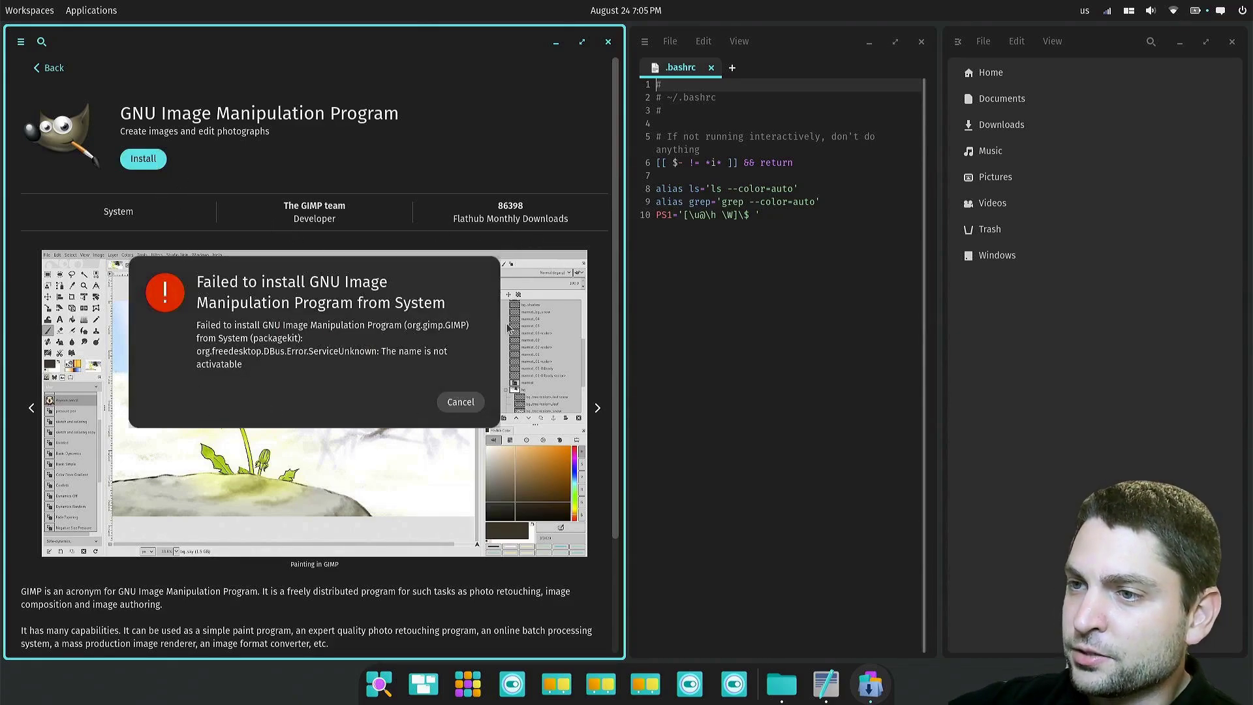
click(460, 401)
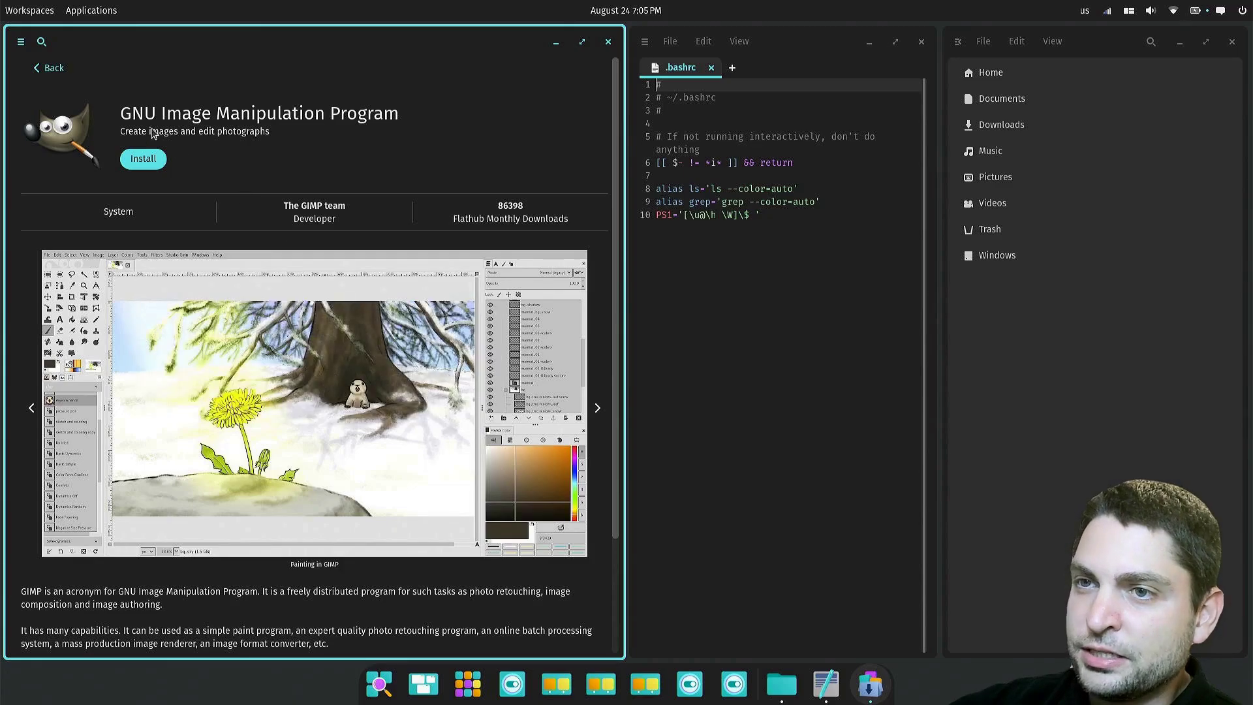
click(53, 69)
Try installing Steam and dismiss the failed install error.
click(244, 212)
click(143, 159)
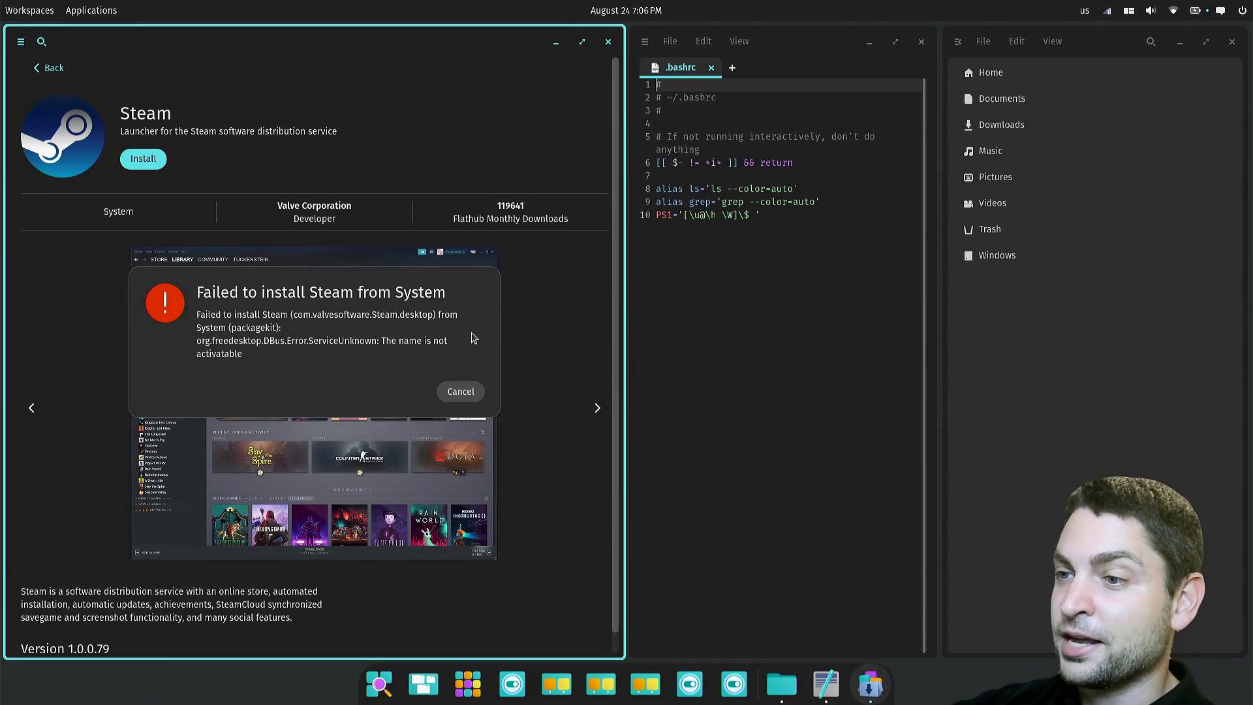
click(473, 393)
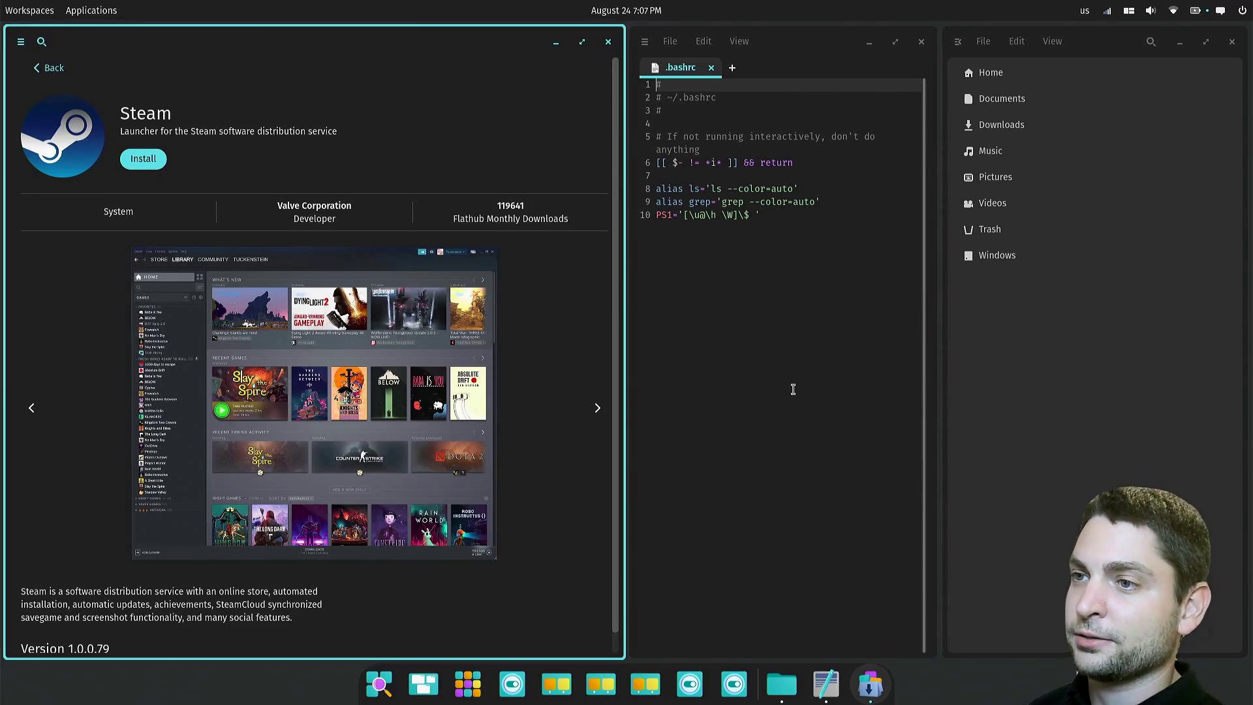
Close the App Store and launch COSMIC Settings as a floating window.
click(608, 41)
key(super)
text(sett)
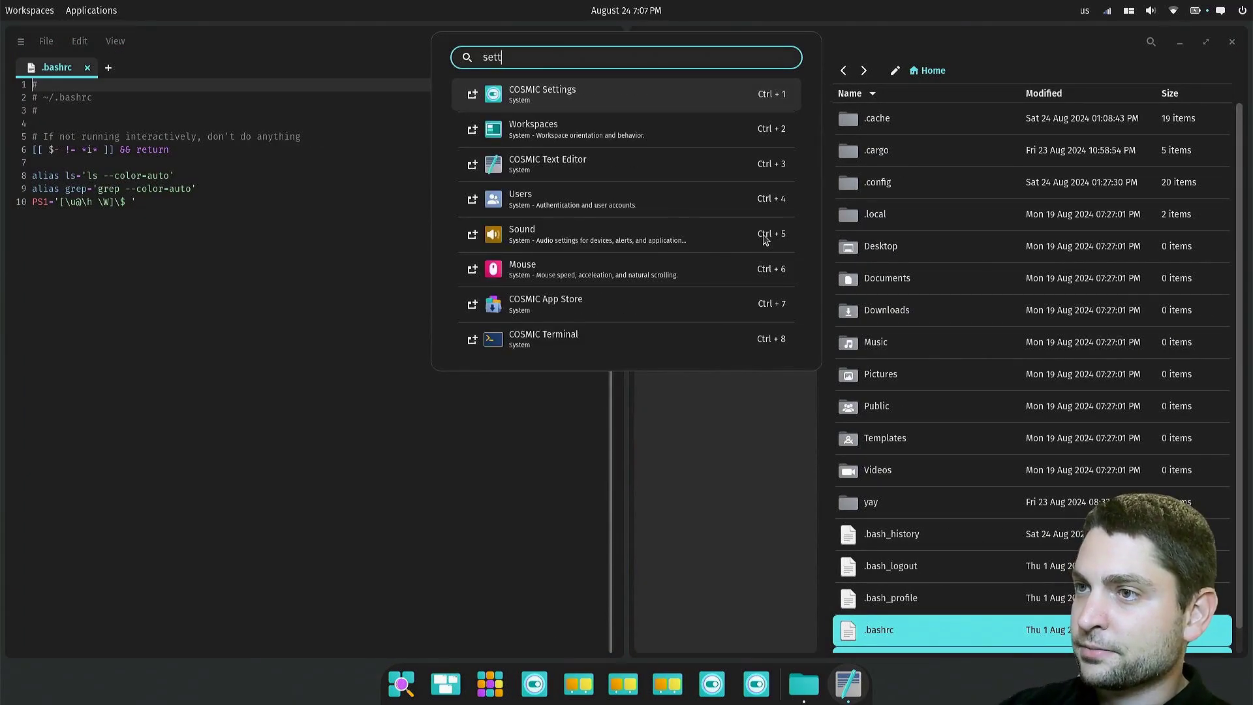
key(Return)
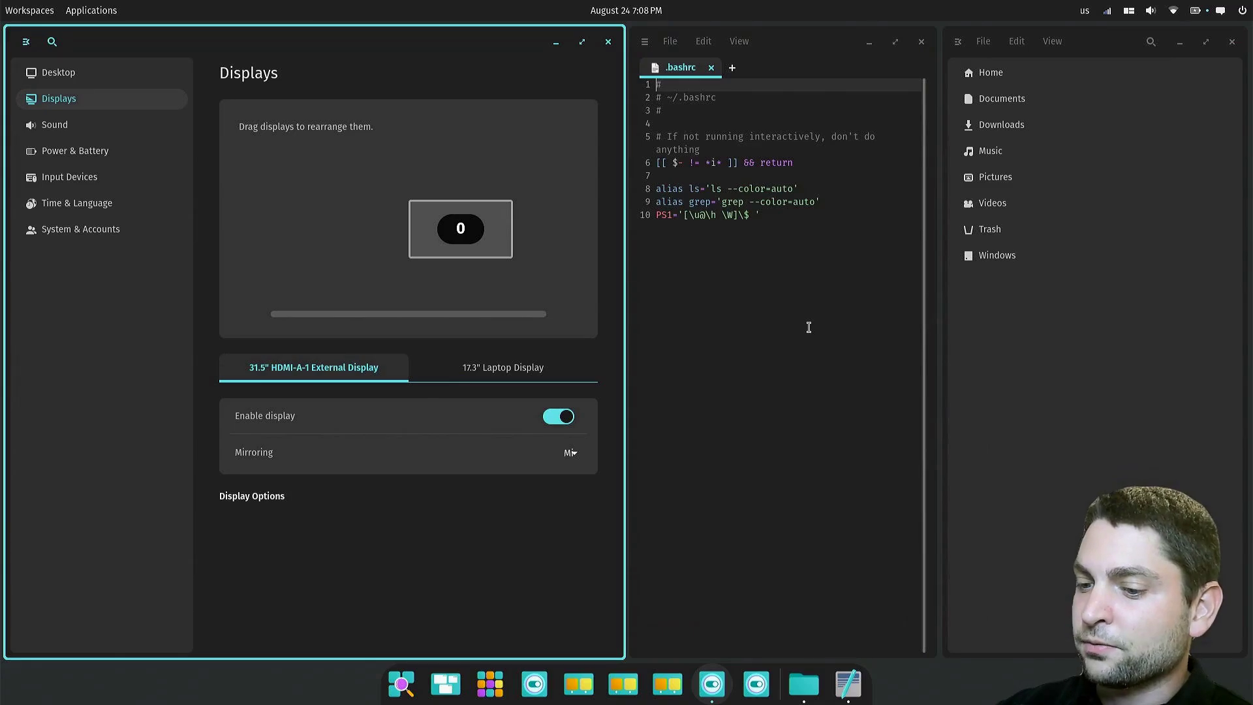
key(super+g)
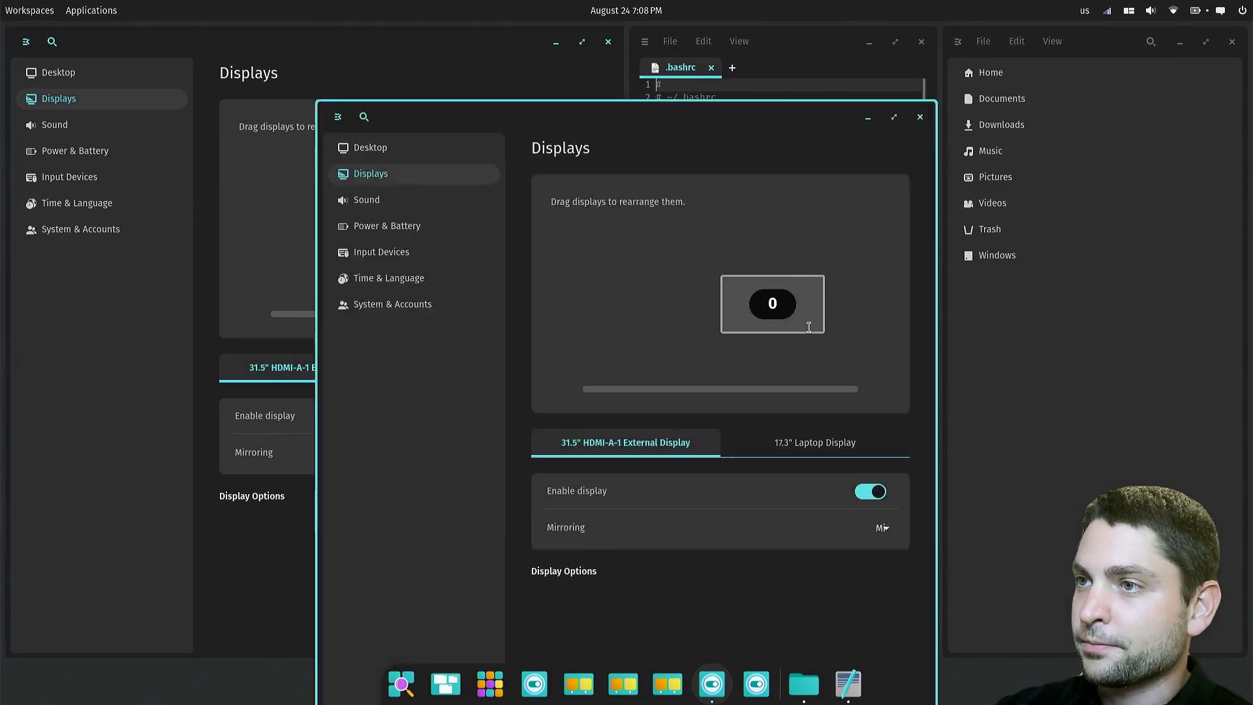
Browse the Desktop page's wallpaper settings, then return to Displays.
click(373, 150)
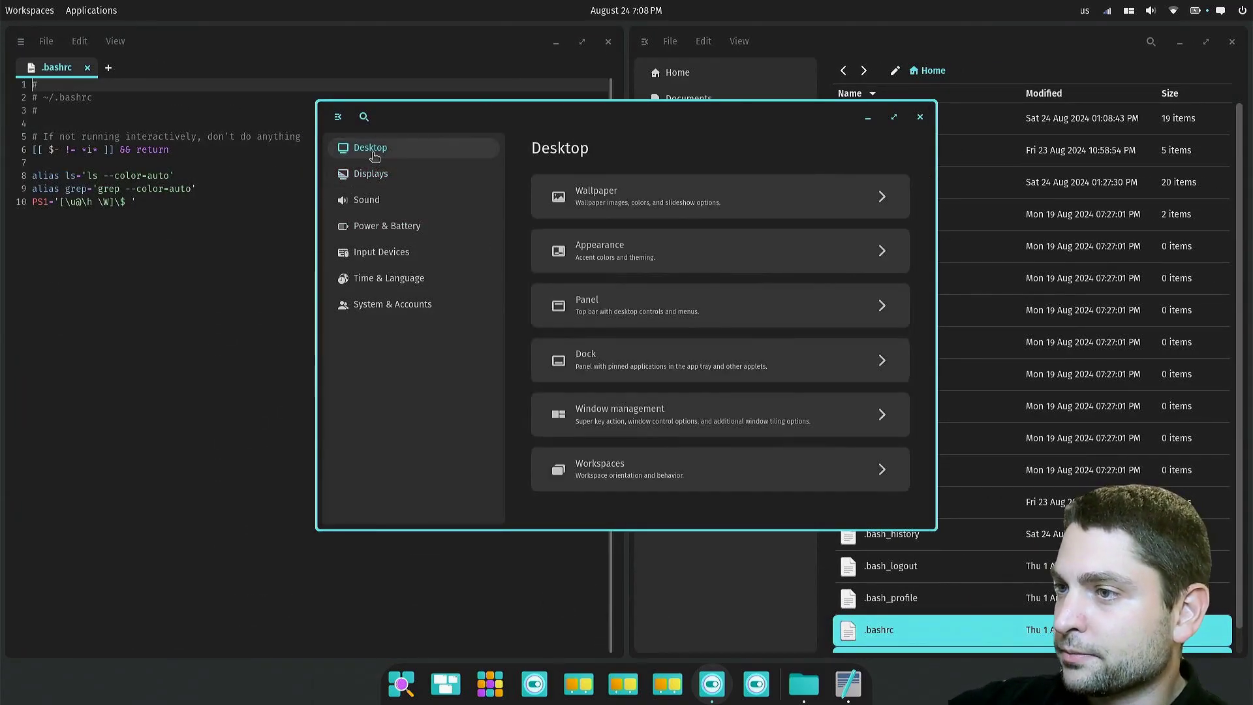
click(882, 201)
scroll(653, 425, down, 3)
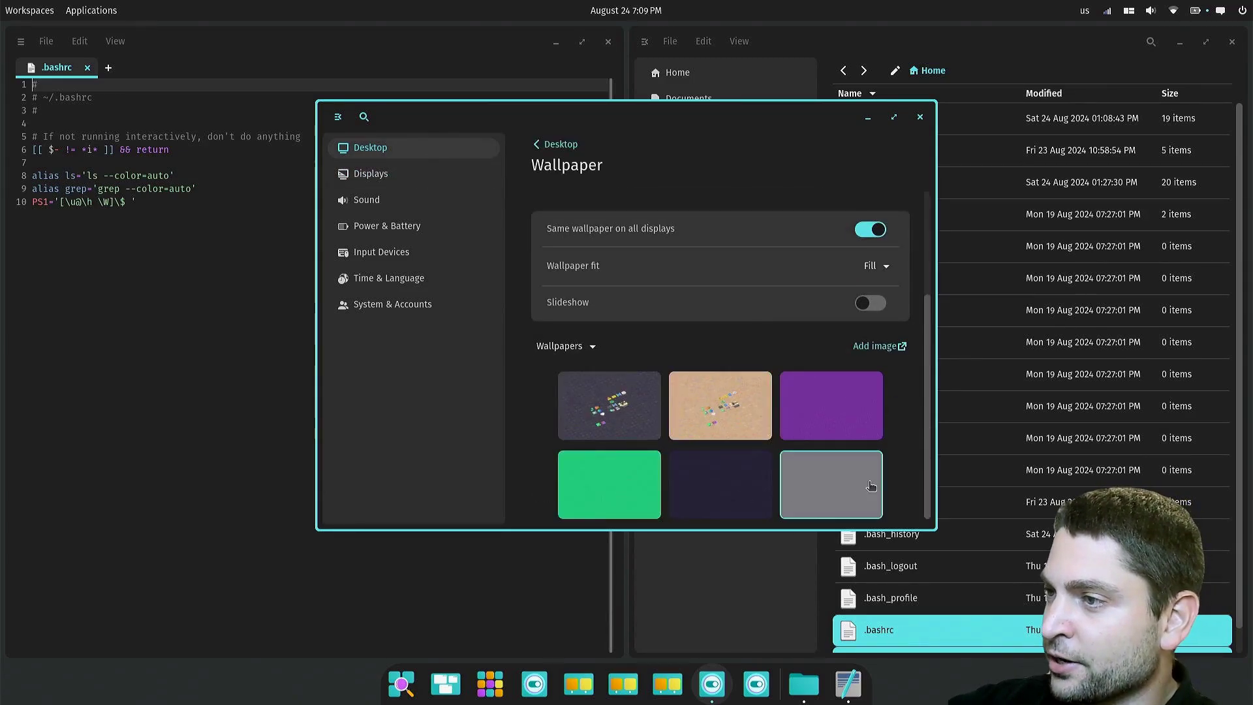
scroll(872, 487, up, 3)
click(416, 177)
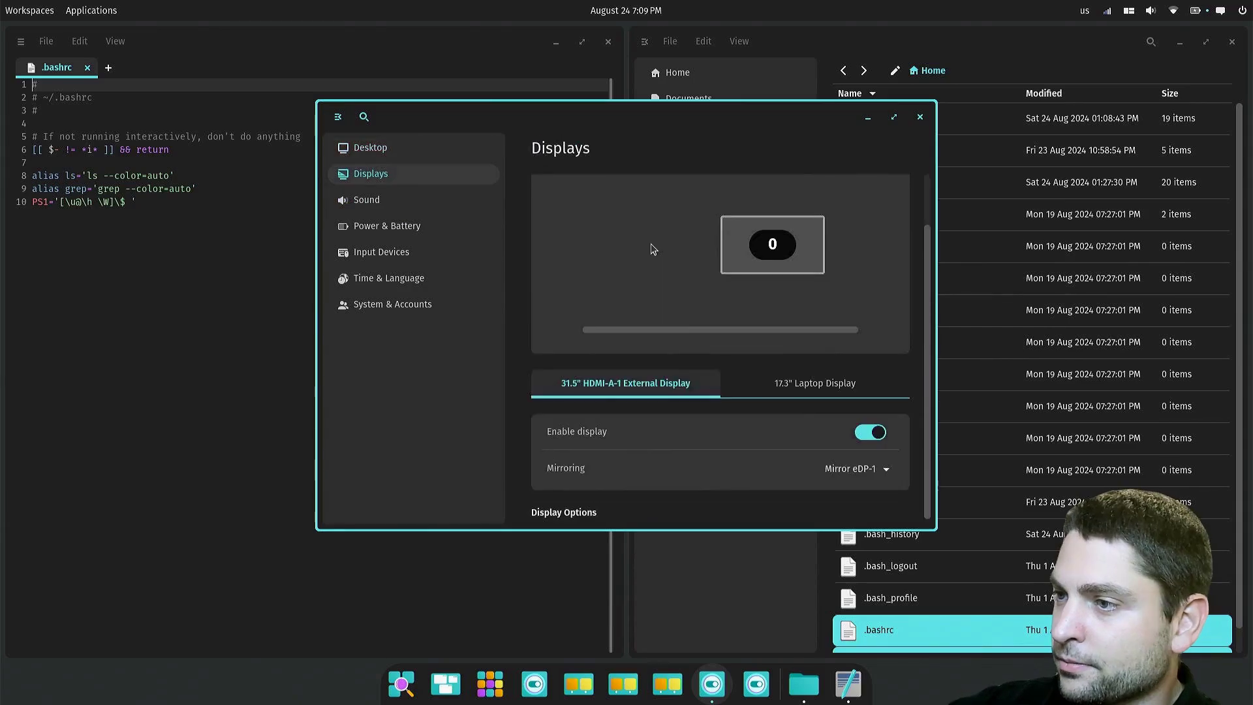
Check Sound, Input Devices and System & Accounts > About, then move the window up-left.
click(377, 207)
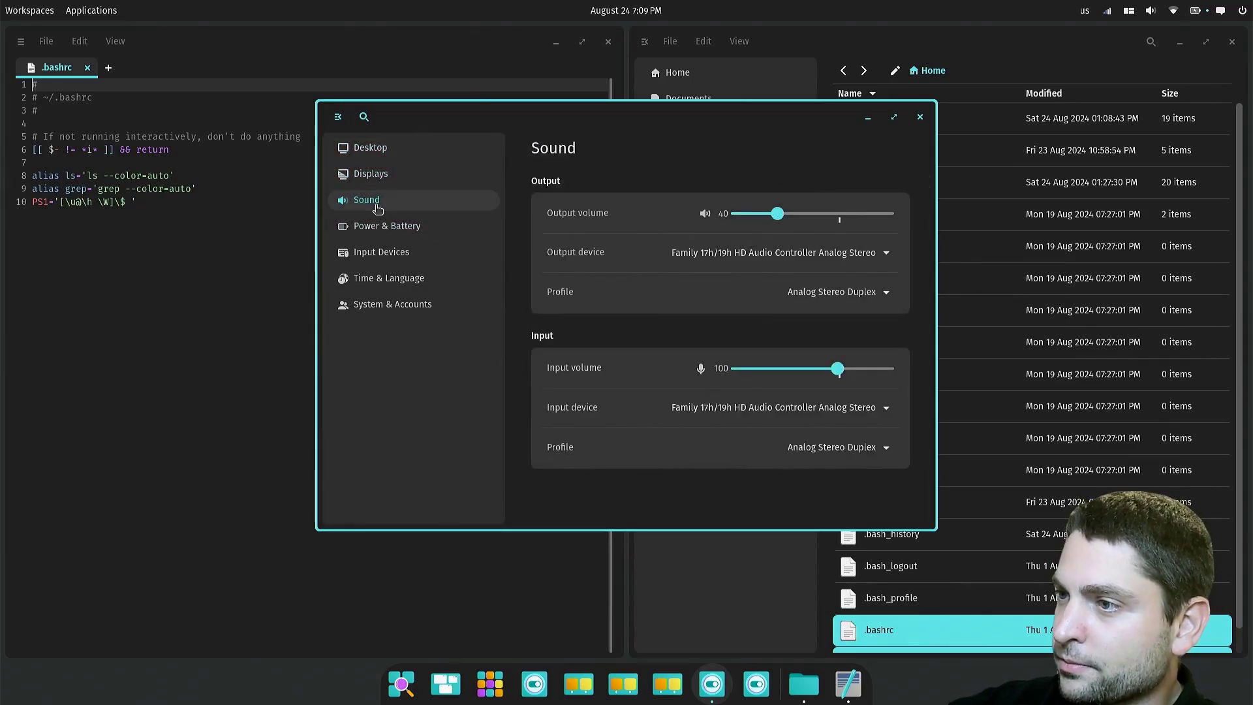
click(382, 256)
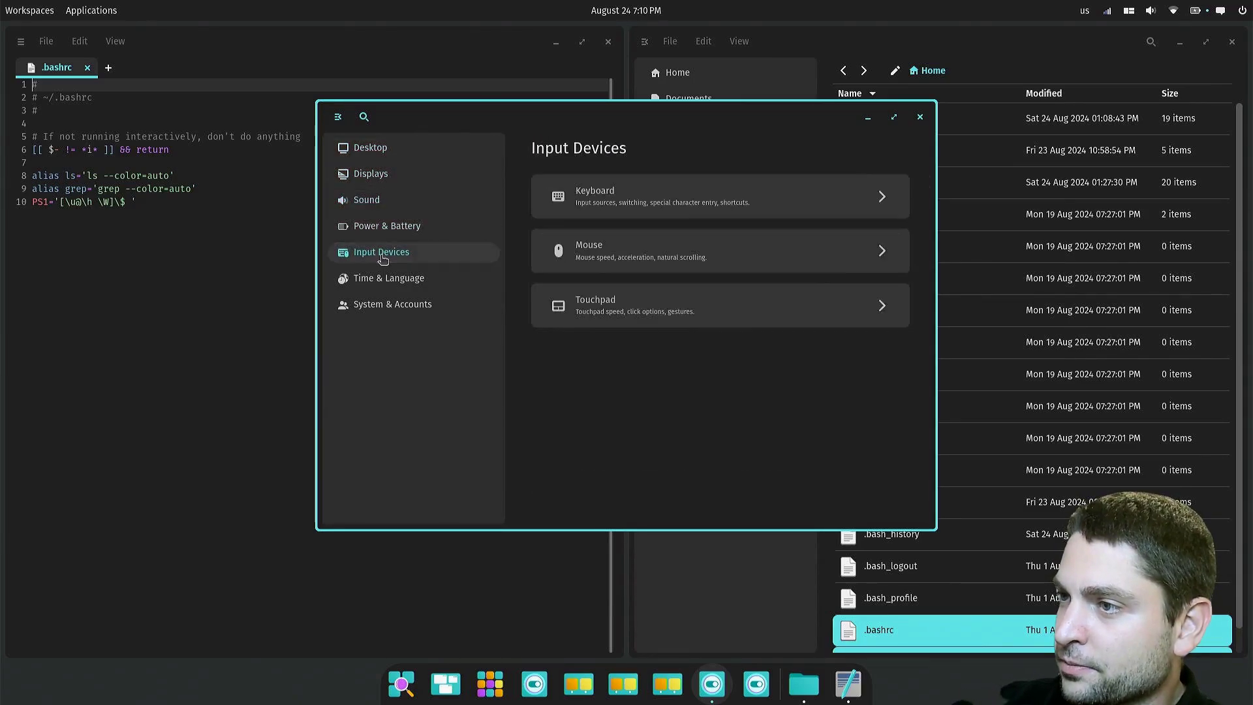
click(420, 304)
click(878, 256)
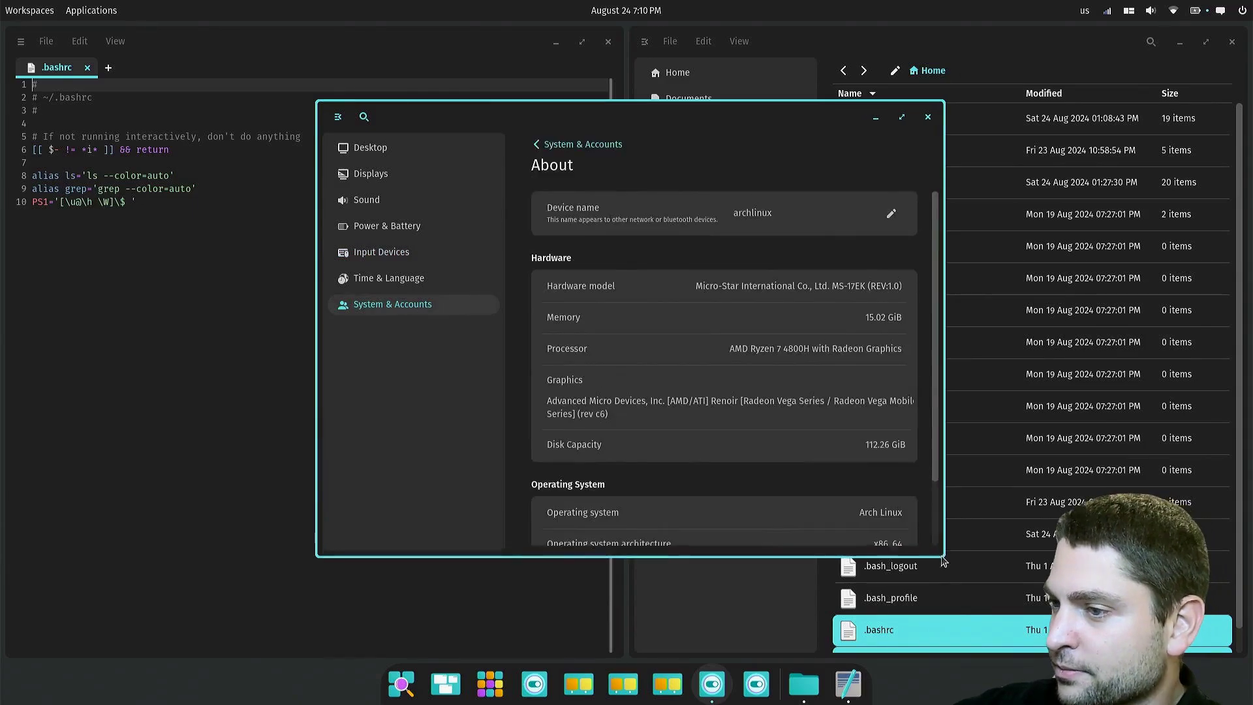
drag(763, 130, 683, 83)
In Desktop > Appearance, experiment with the window background colour, then restore the default.
click(287, 102)
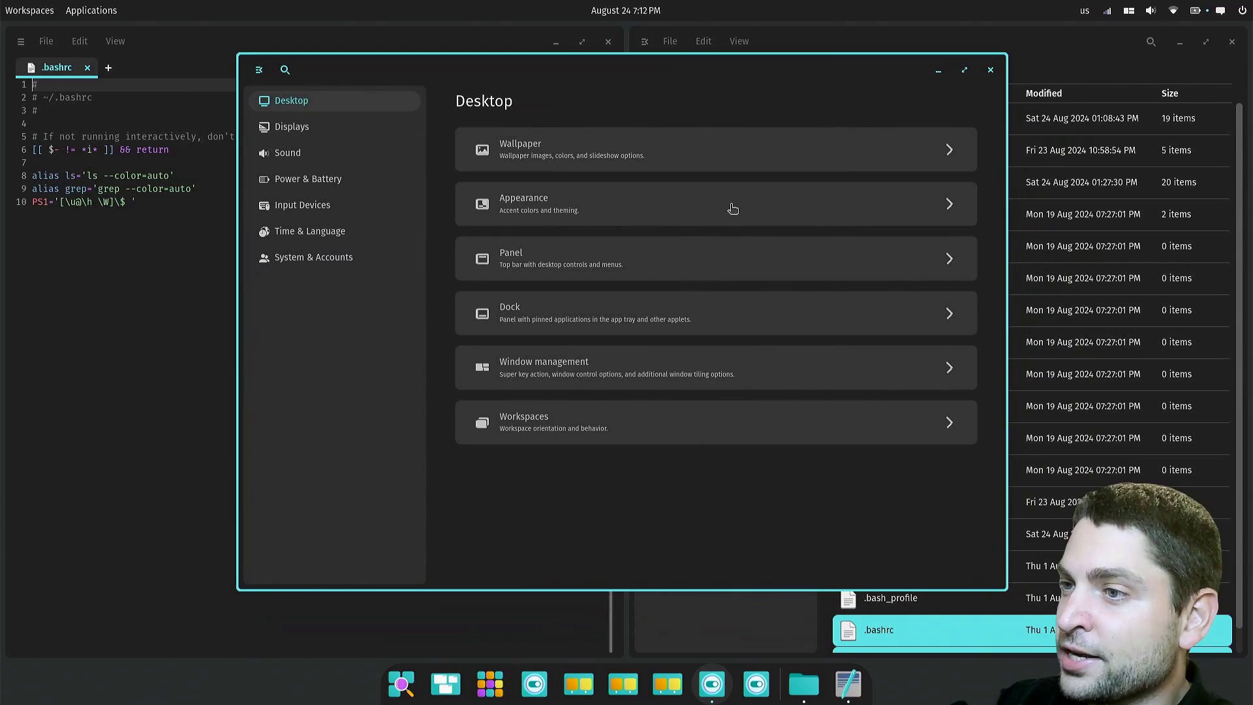
click(914, 214)
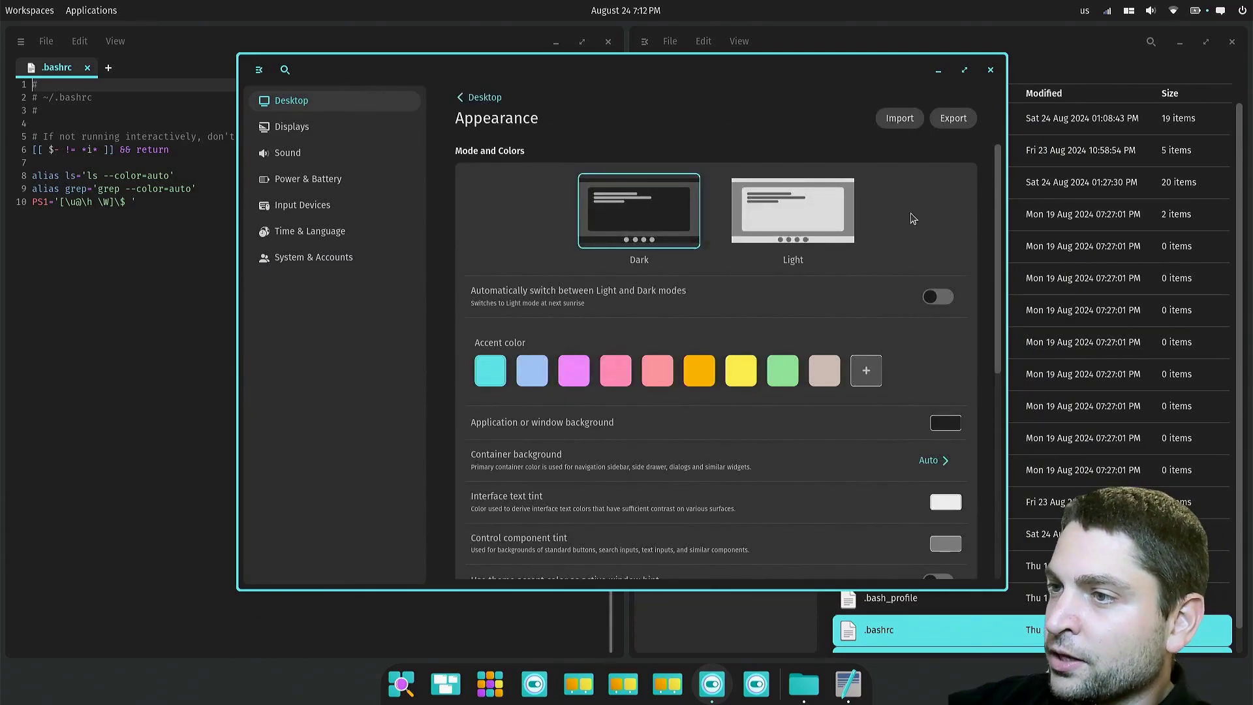
scroll(974, 240, down, 2)
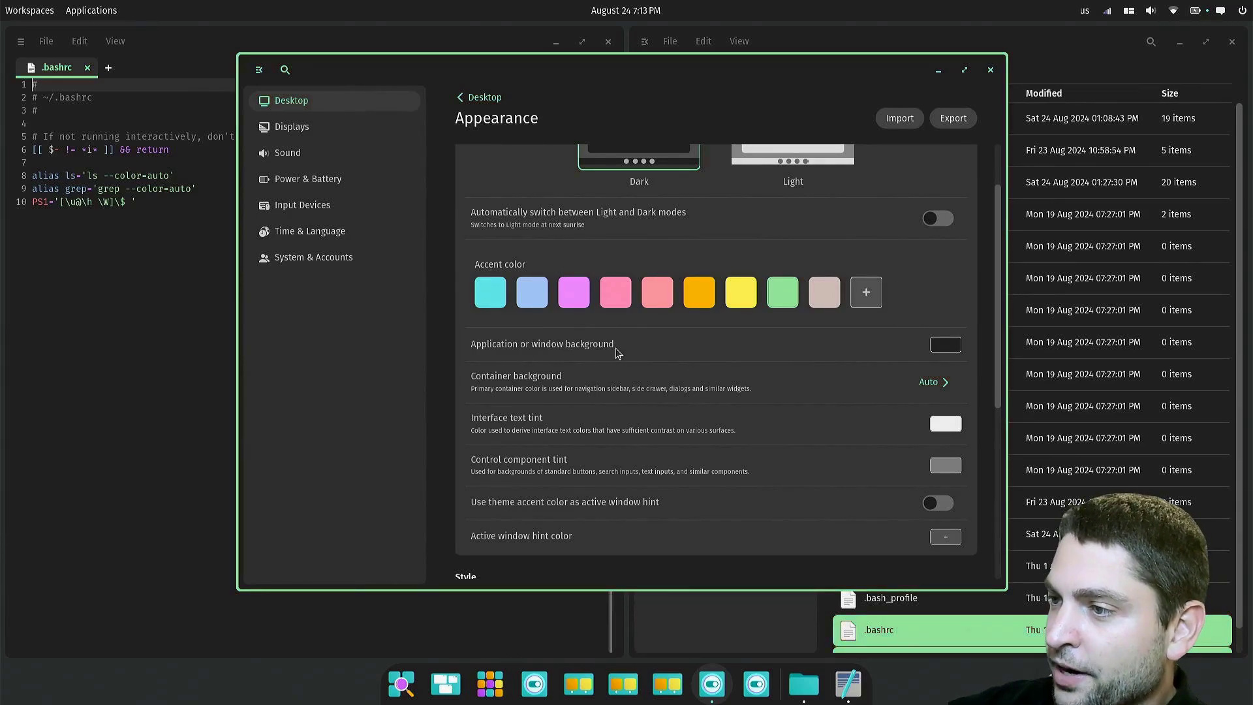
click(946, 345)
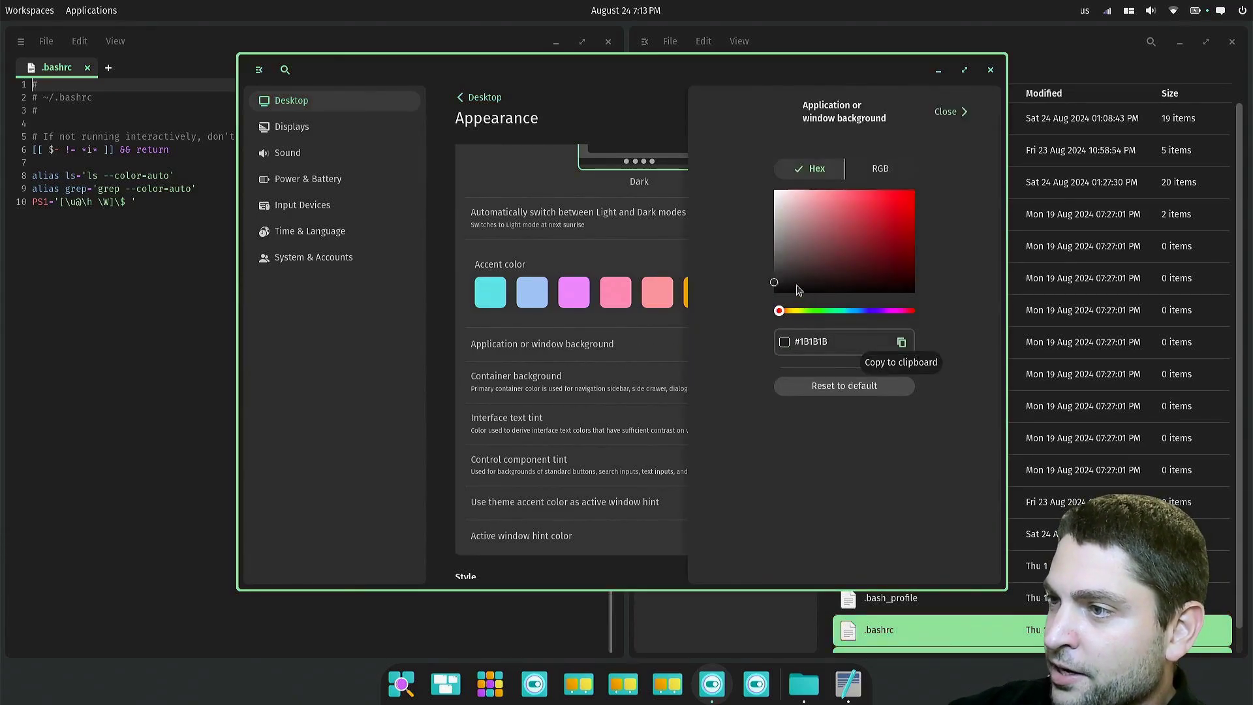
drag(777, 285, 869, 291)
click(784, 311)
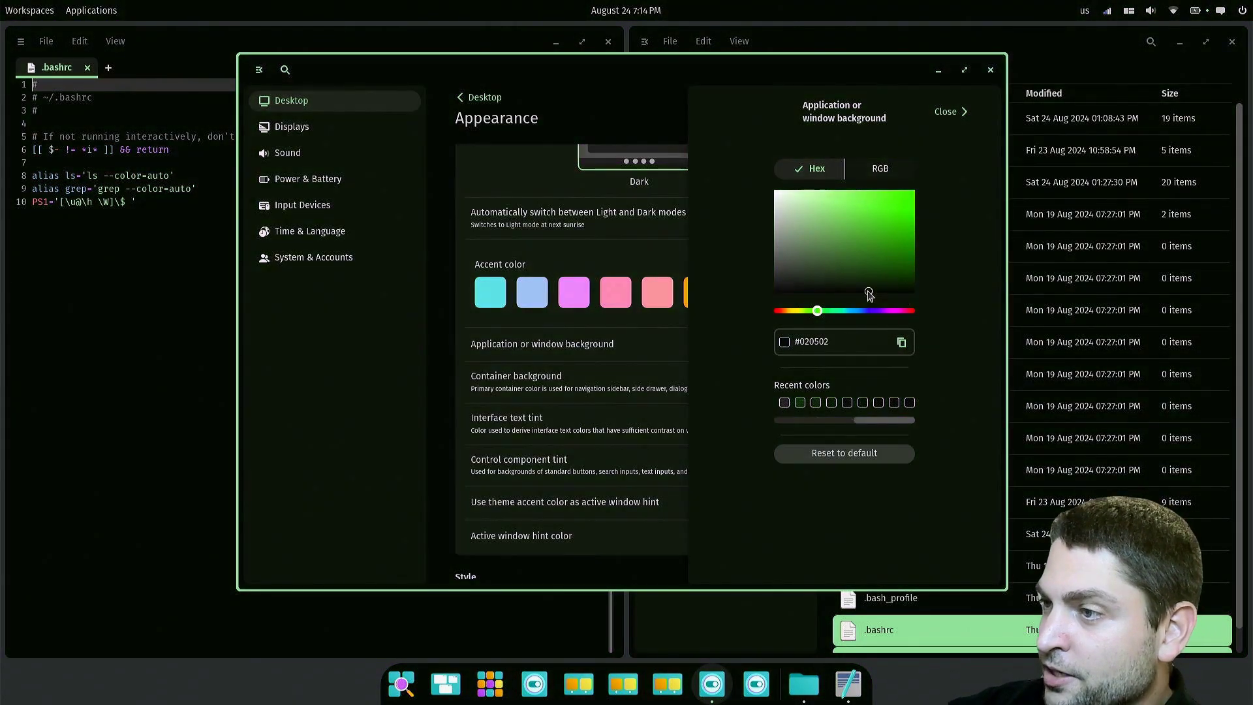
click(777, 282)
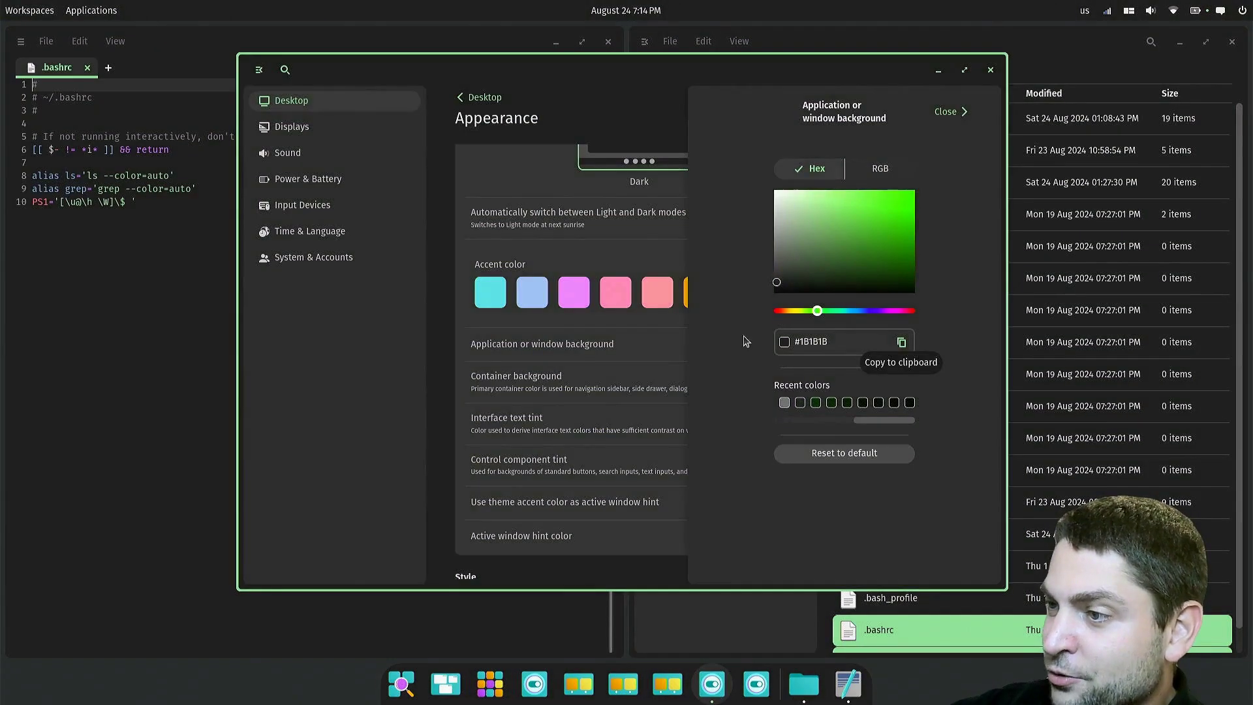
click(844, 452)
click(946, 111)
Choose the Slightly round style and enable Apply theme to GNOME apps in Experimental settings.
scroll(558, 333, down, 5)
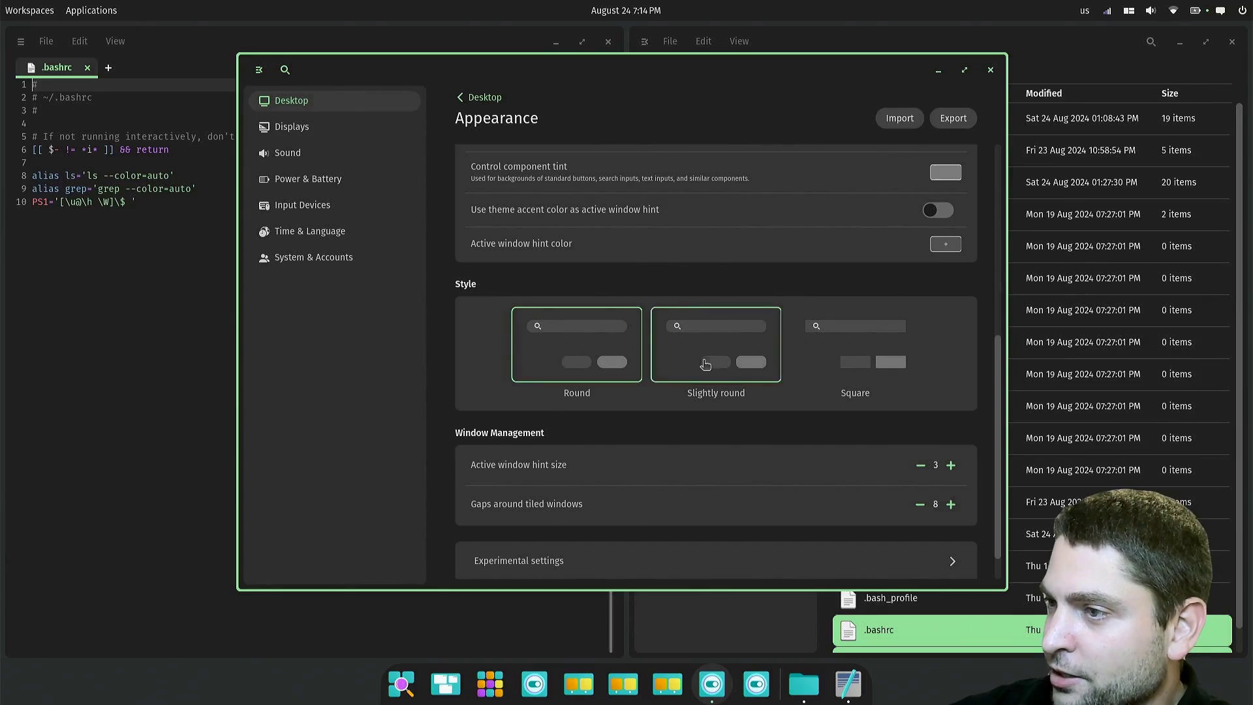
click(741, 360)
scroll(849, 346, down, 1)
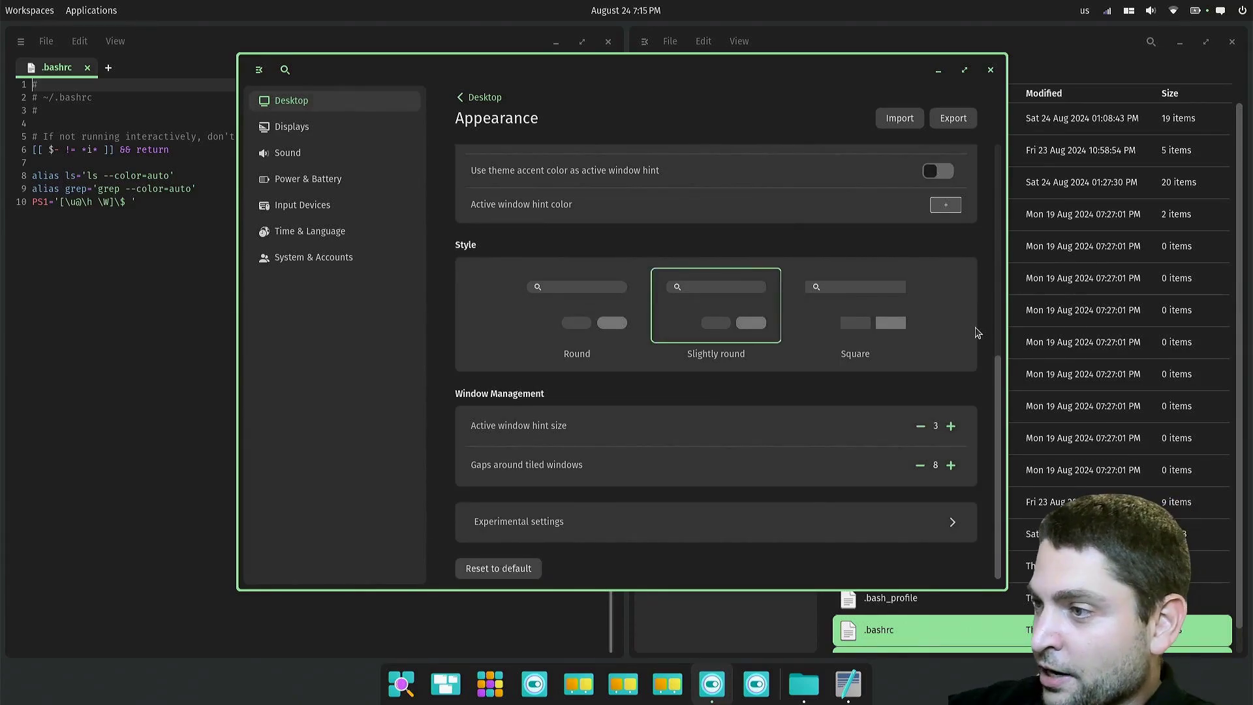
click(953, 525)
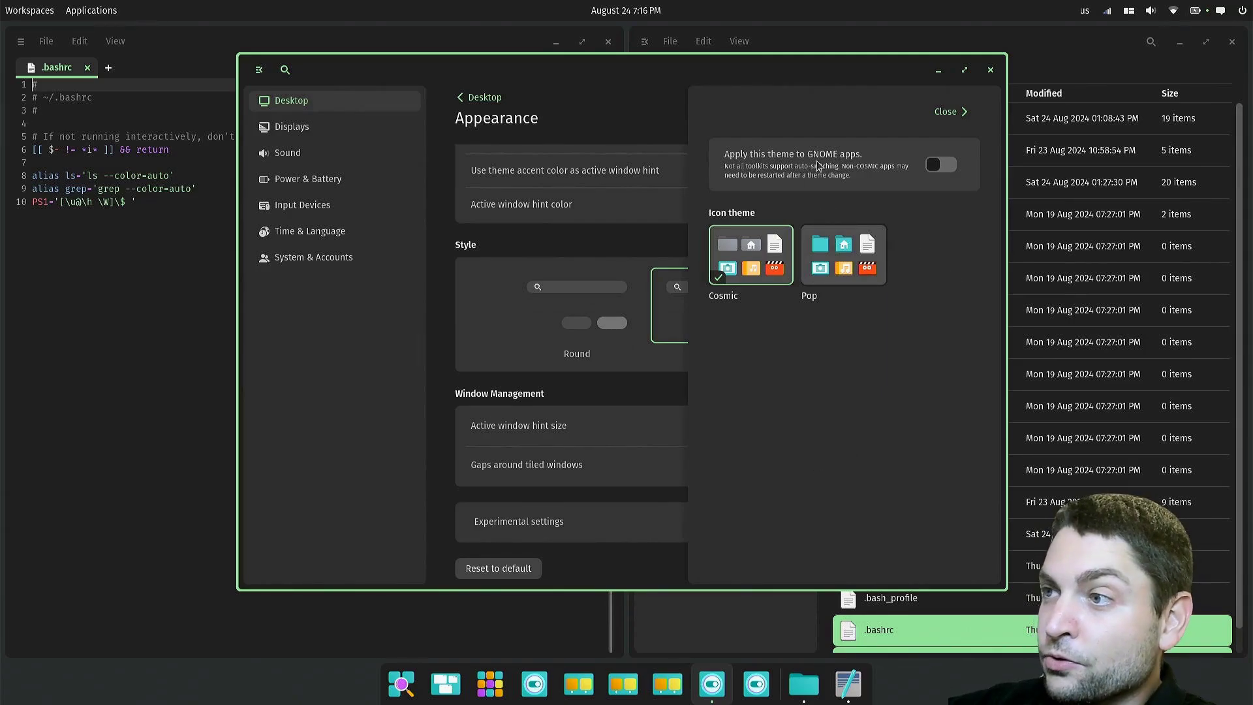
click(948, 168)
click(949, 112)
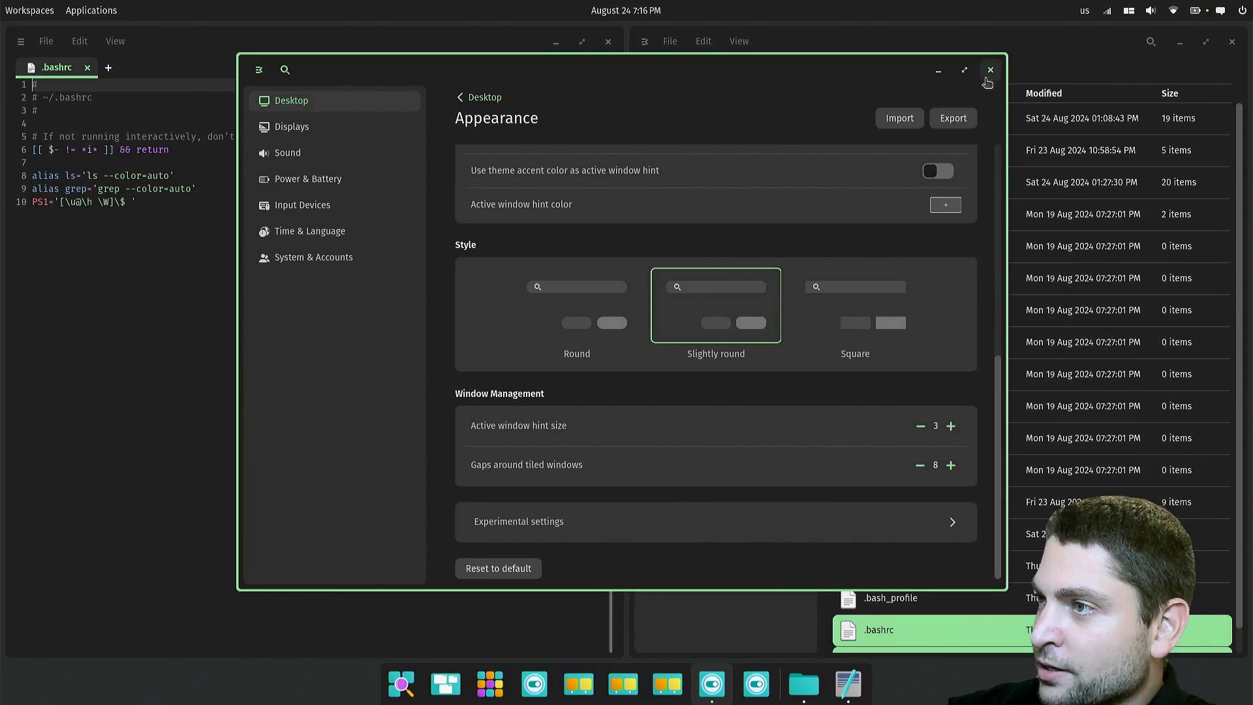
Close Settings, open Console and run nautilus to launch GNOME Files.
click(991, 70)
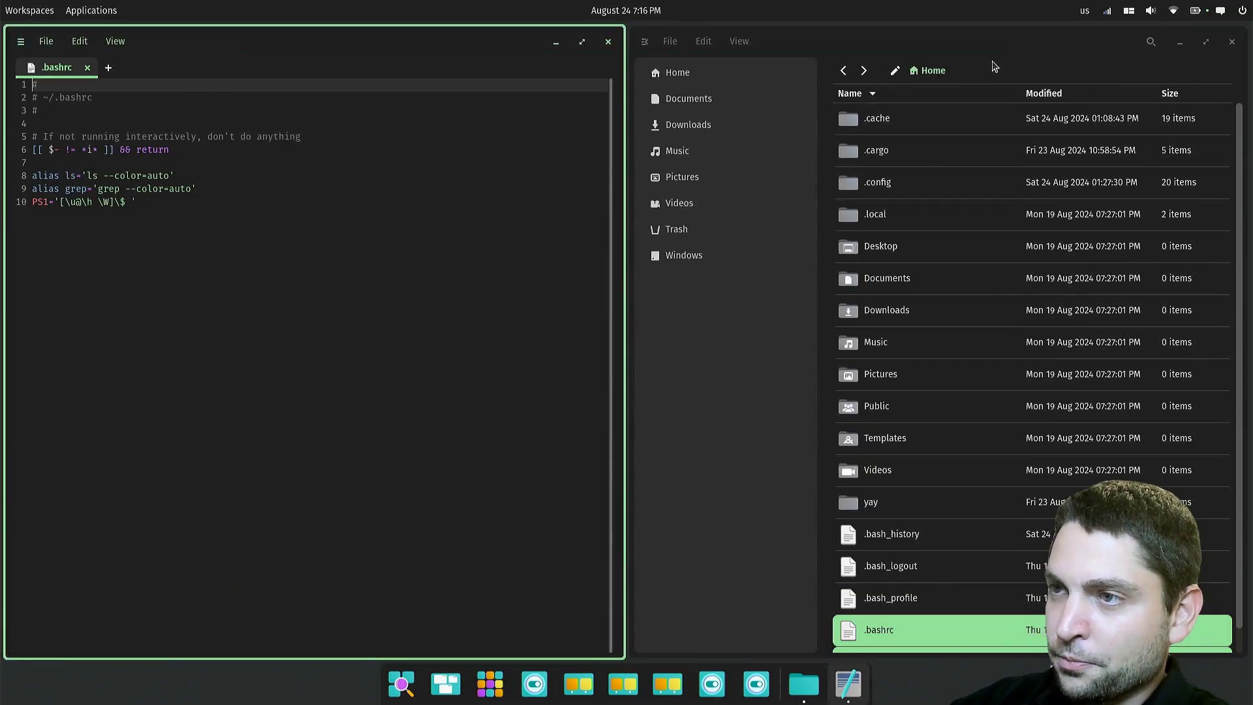
key(super)
text(console)
key(Return)
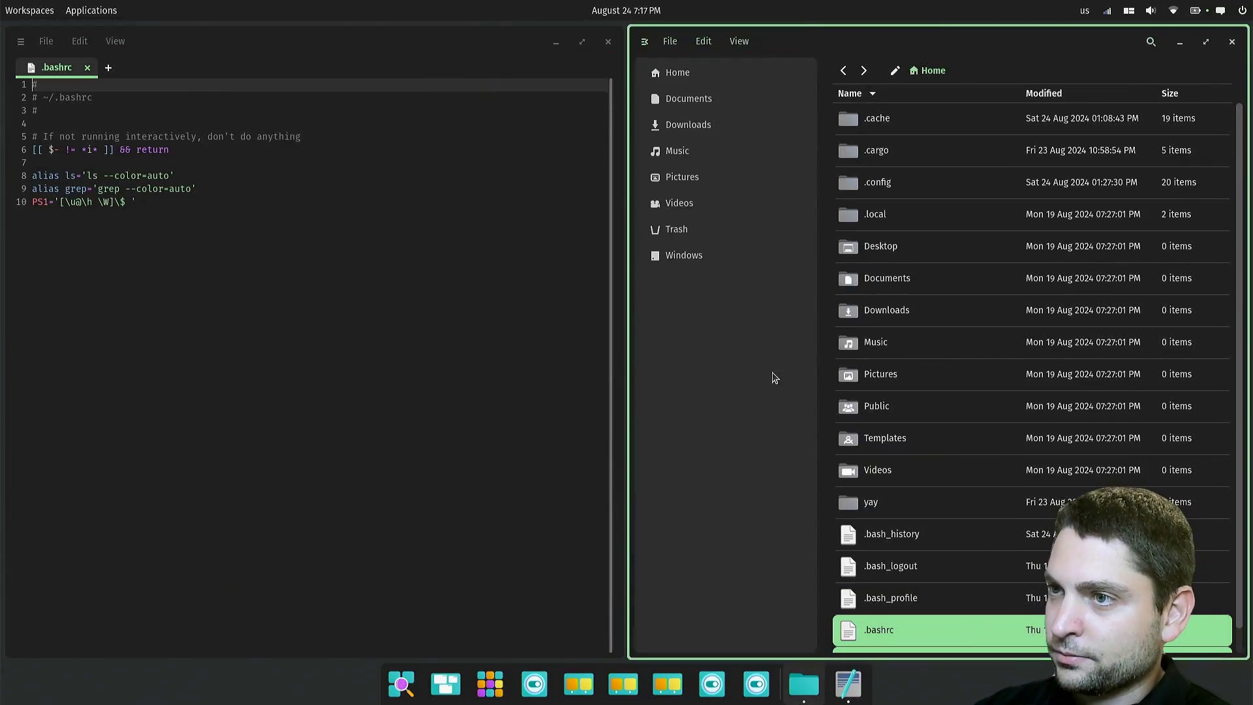
text(nautilus)
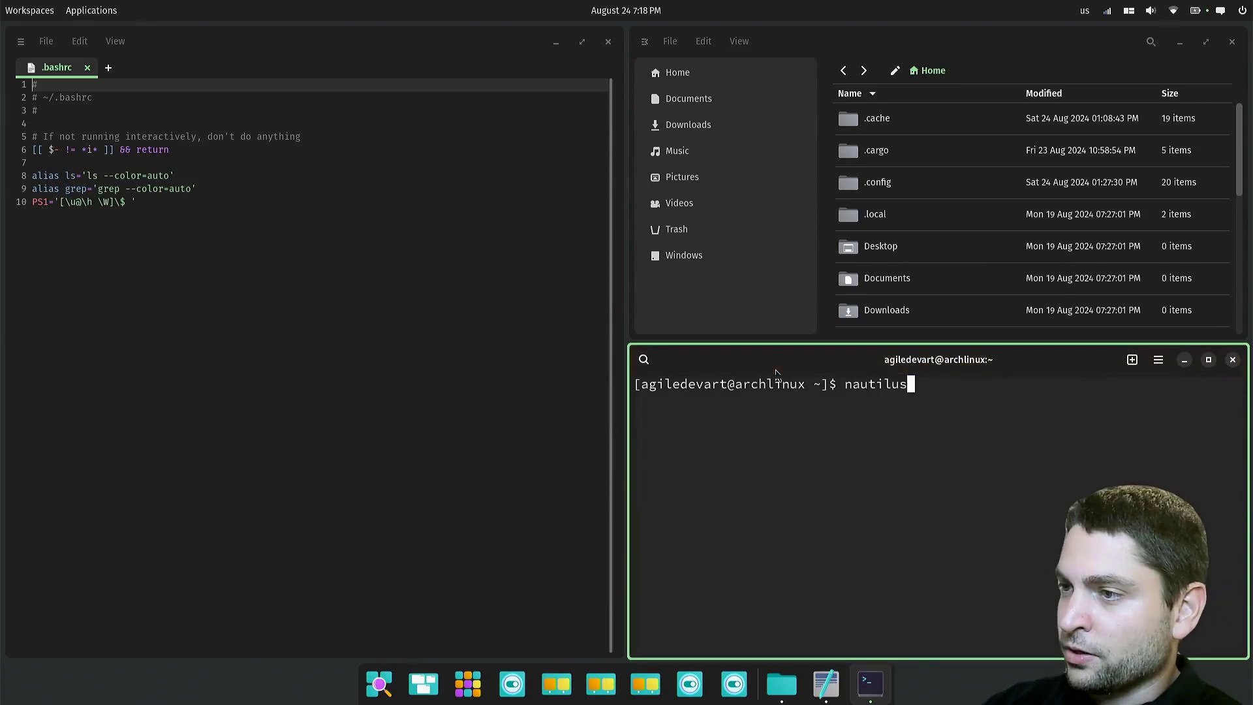
key(Return)
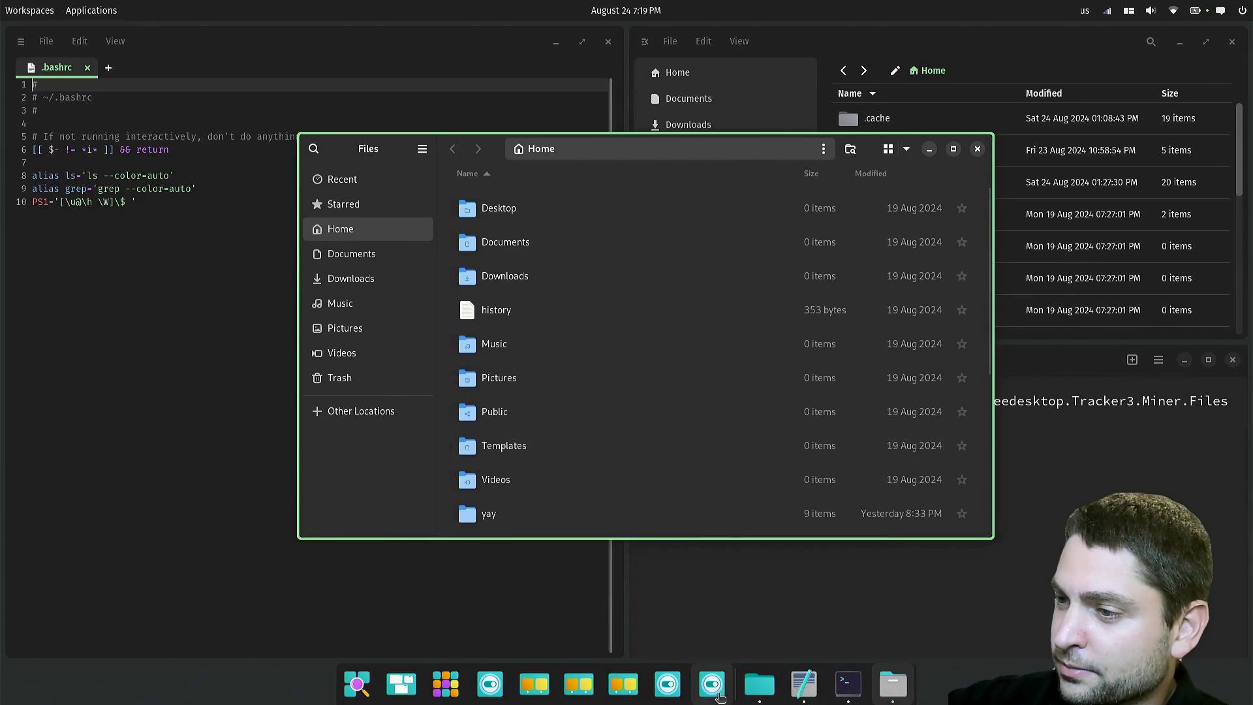
Switch off Apply theme to GNOME apps in Settings' experimental appearance options.
click(667, 684)
scroll(1199, 328, down, 10)
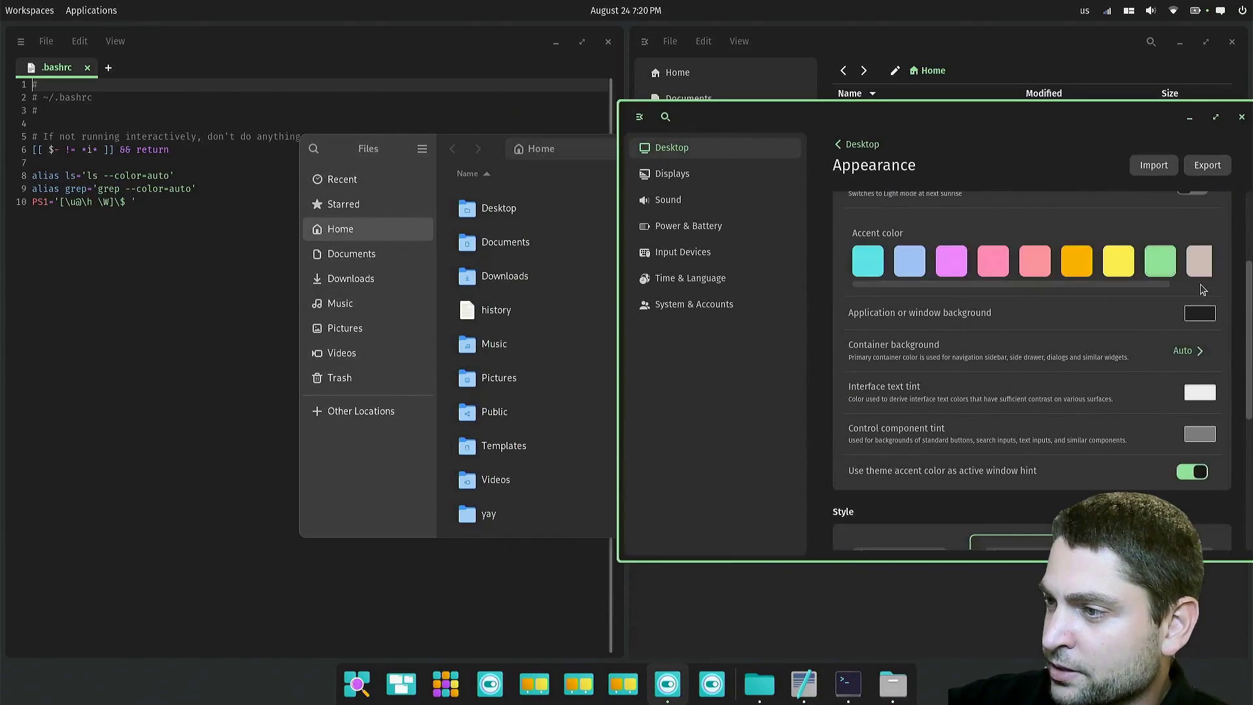
scroll(1199, 327, down, 3)
click(1211, 496)
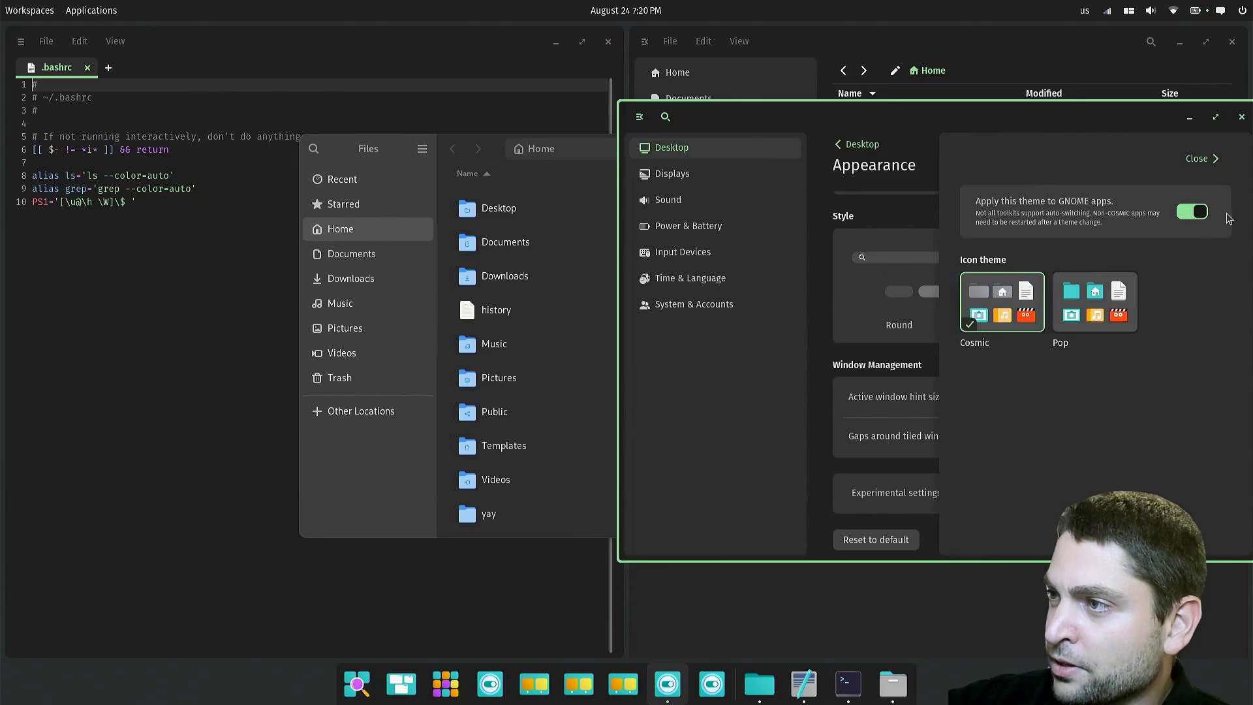
click(1194, 210)
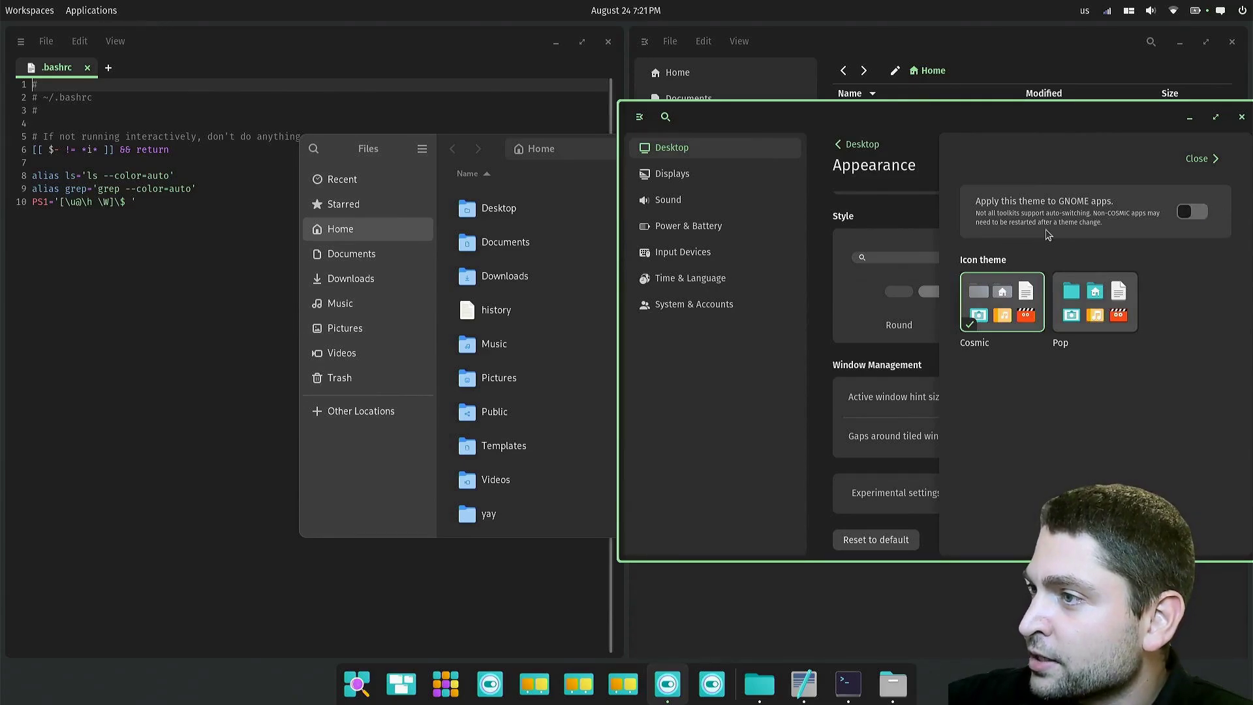
click(1239, 118)
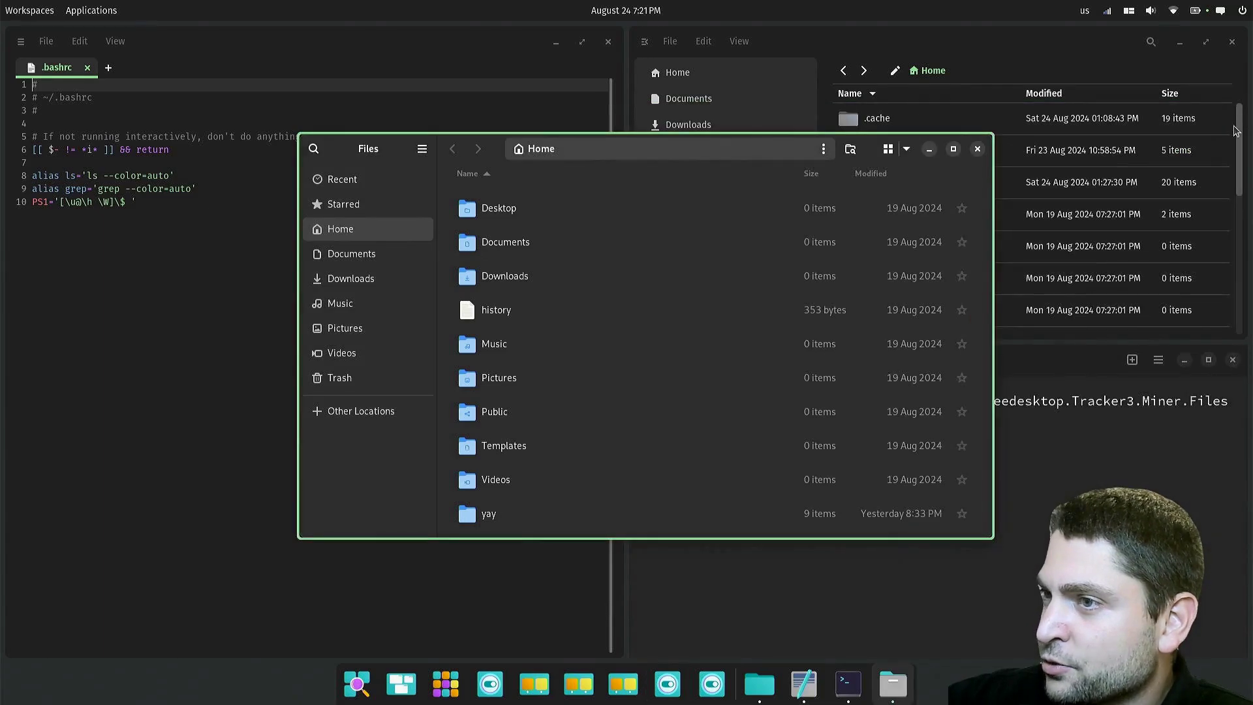
Close GNOME Files, stop nautilus with Ctrl+C and rerun it.
click(977, 150)
key(Up)
key(ctrl+c)
key(Up)
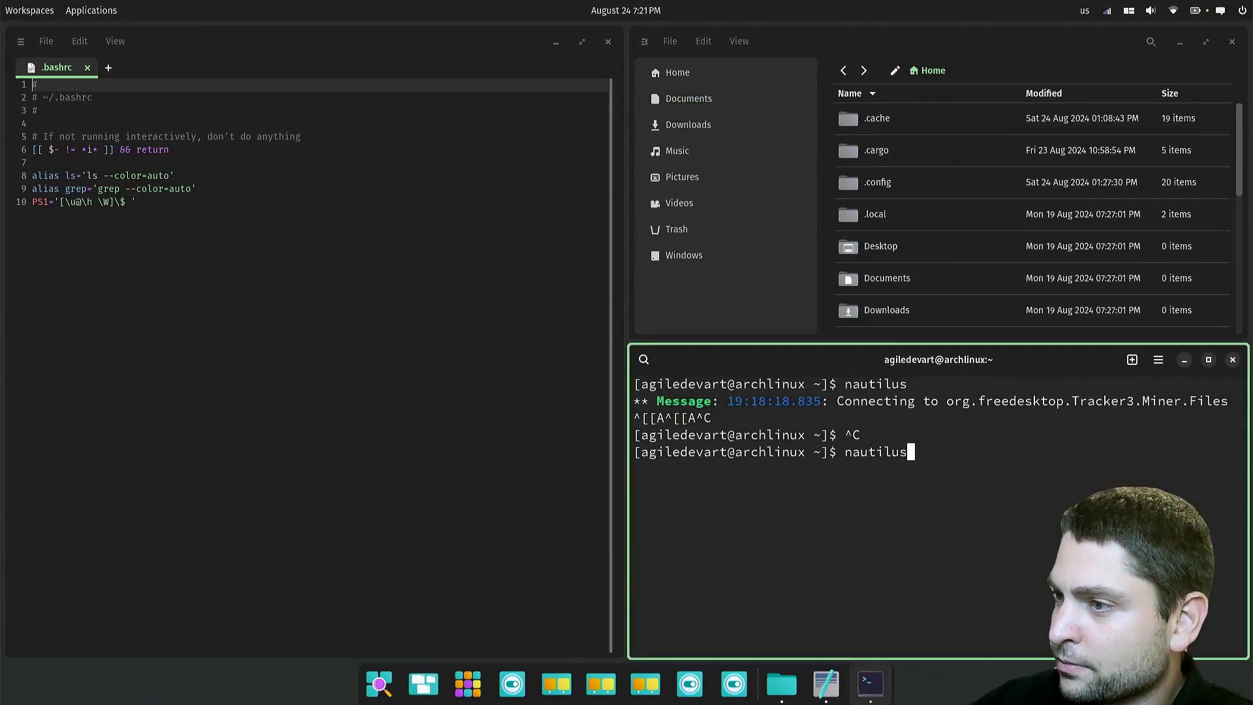
key(Return)
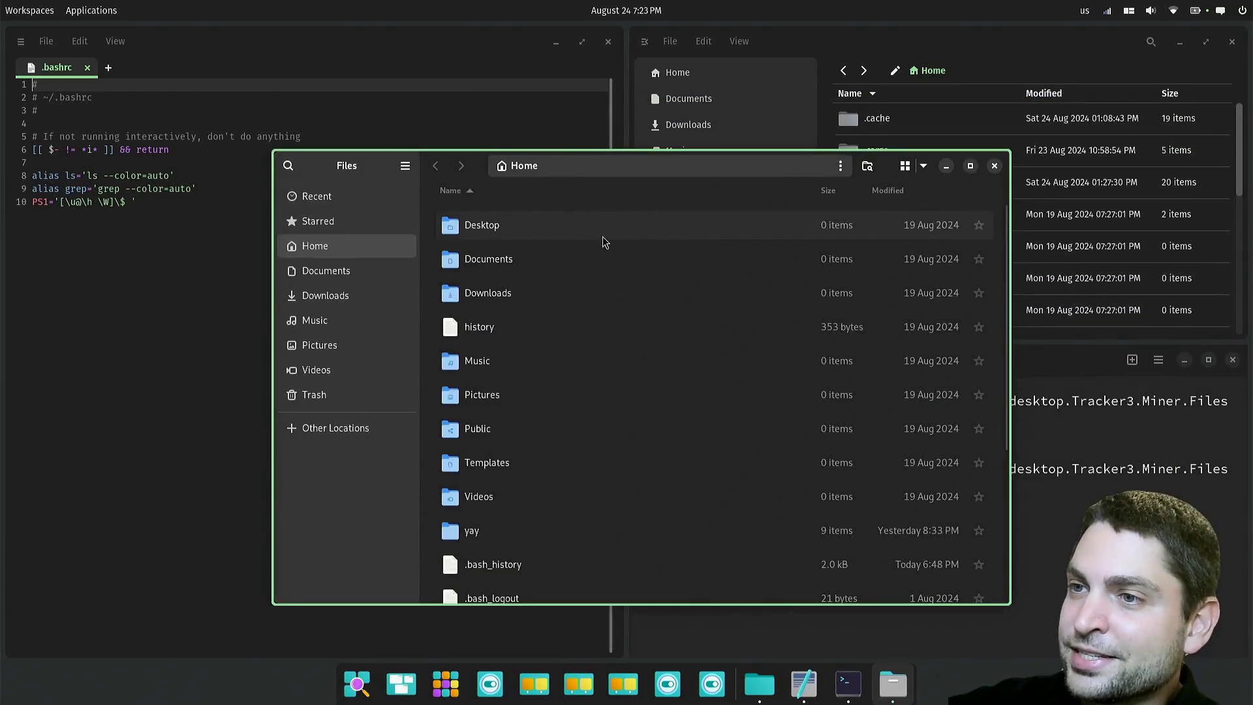